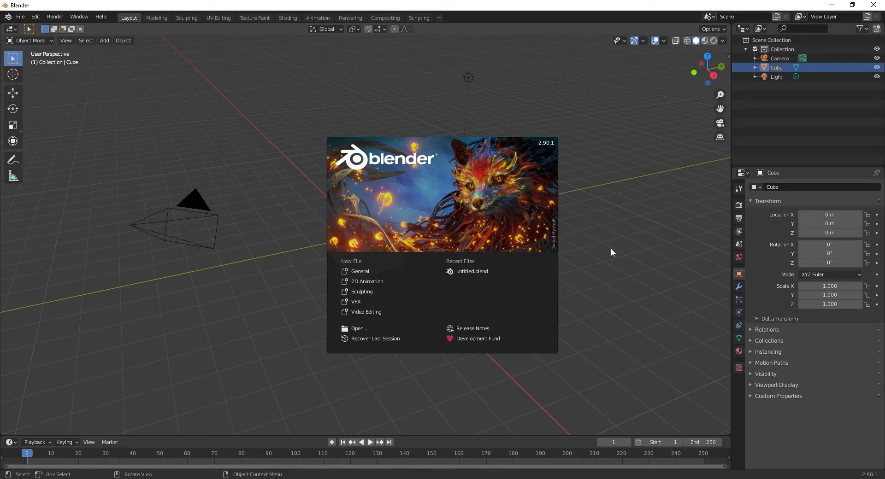
# Create a new General file and start the Shortcut VUr input display, closing the sidebar when done.
pyautogui.click(378, 271)
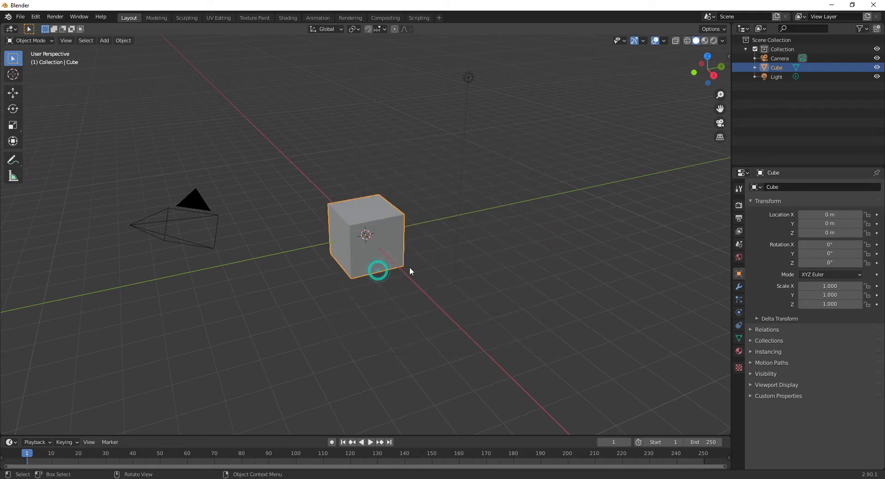
pyautogui.click(728, 57)
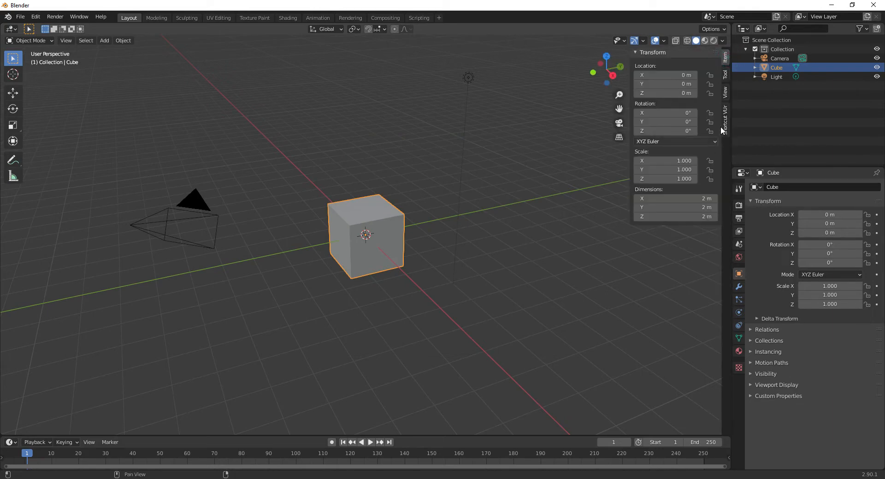
pyautogui.click(725, 119)
pyautogui.click(666, 65)
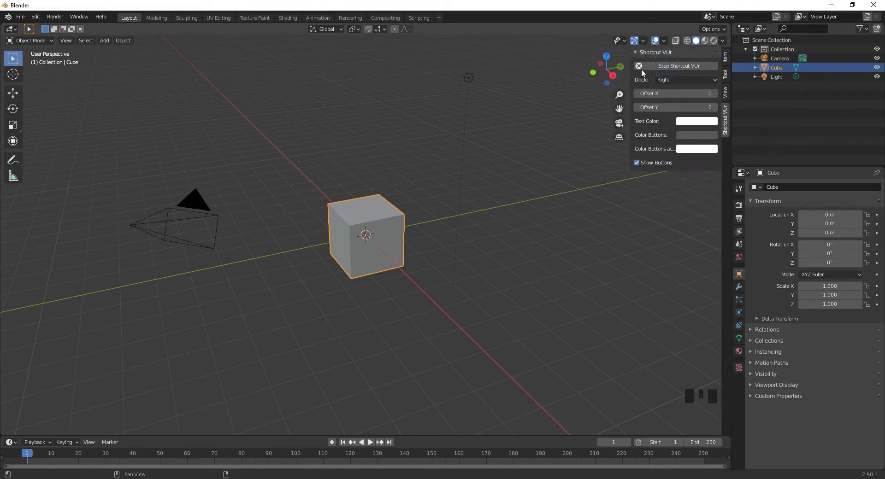
pyautogui.moveTo(630, 66); pyautogui.dragTo(784, 77)
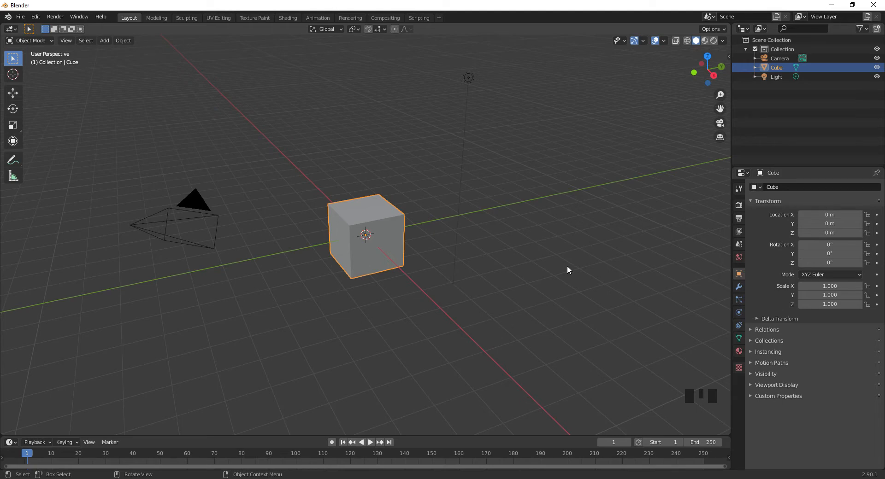
pyautogui.click(595, 272)
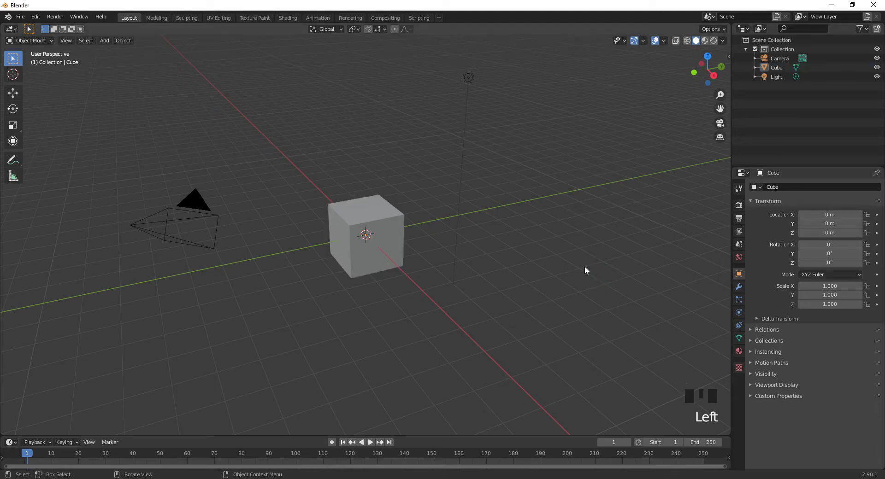
pyautogui.rightClick(586, 270)
pyautogui.rightClick(642, 255)
# Move the cube along the Y axis to about -10.4 m and insert a Location keyframe at frame 1.
pyautogui.click(380, 209)
pyautogui.moveTo(525, 178); pyautogui.dragTo(498, 185, button='middle')
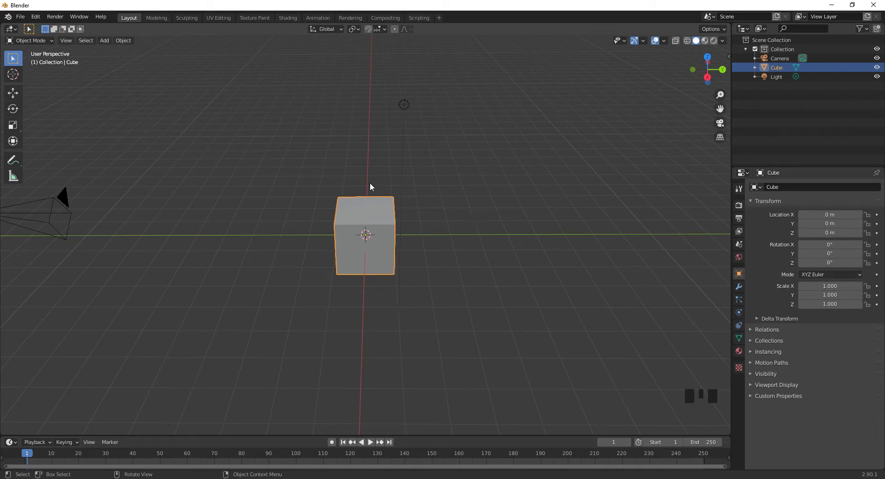
pyautogui.click(13, 93)
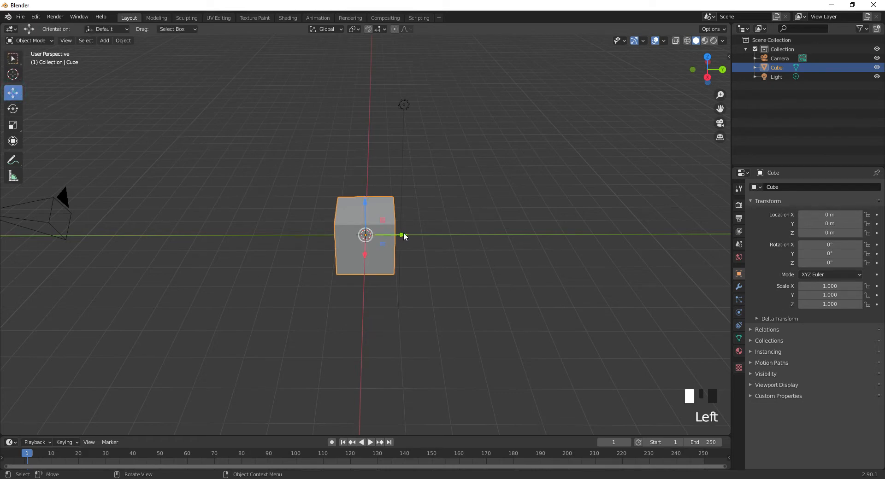
pyautogui.moveTo(402, 235); pyautogui.dragTo(92, 232)
pyautogui.scroll(-3, 283, 226)
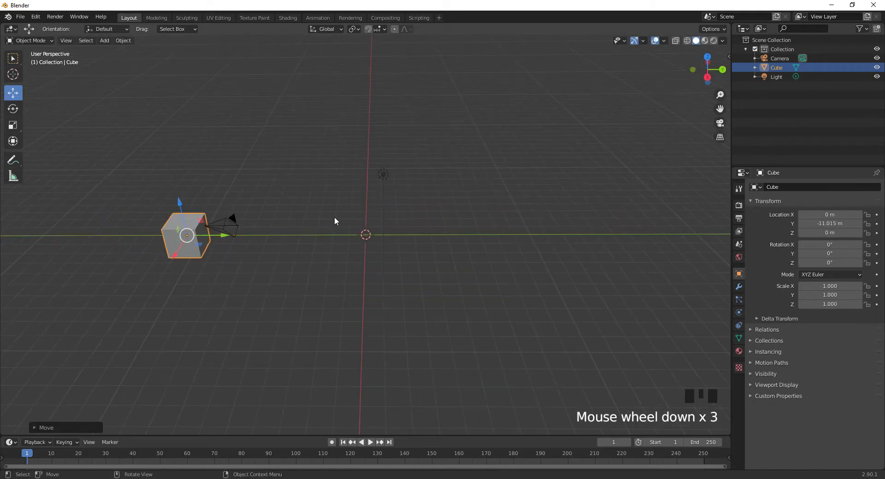
pyautogui.scroll(-1, 335, 222)
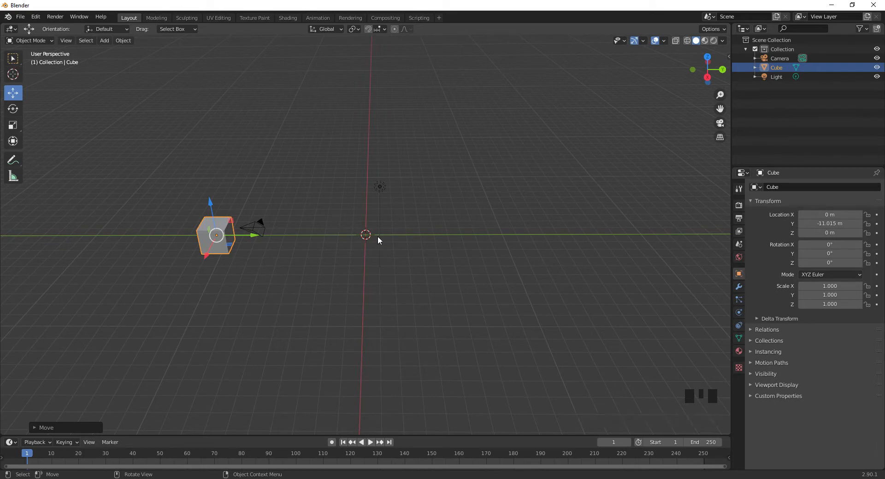
pyautogui.click(254, 233)
pyautogui.moveTo(253, 233); pyautogui.dragTo(264, 235)
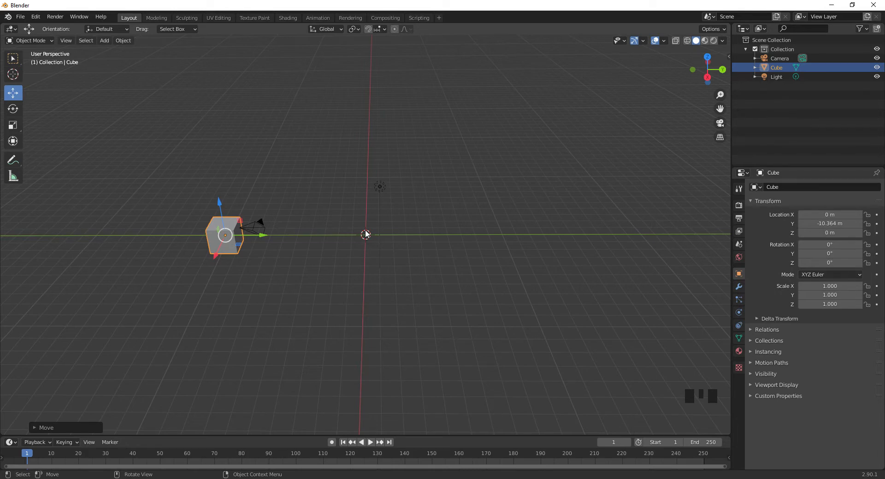
pyautogui.press('i')
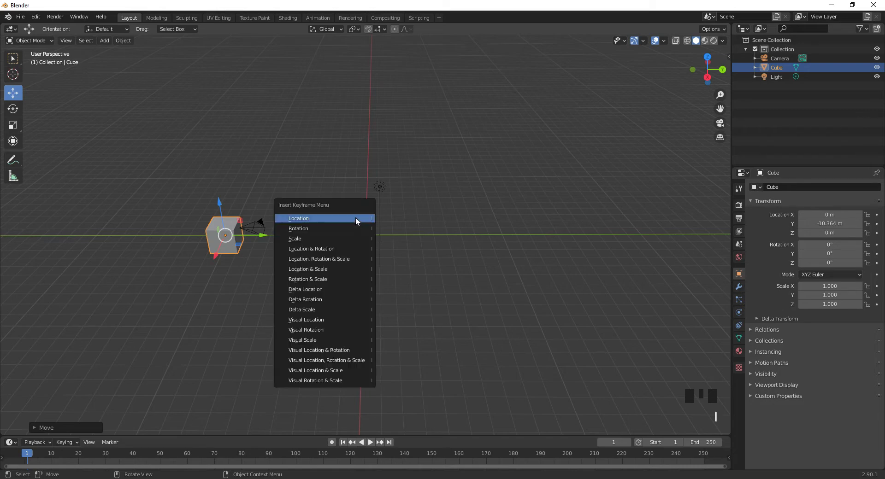
pyautogui.click(355, 219)
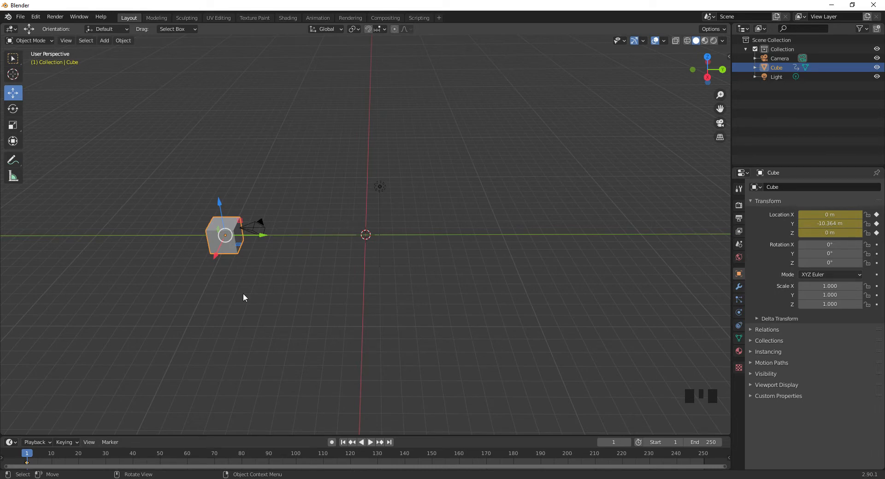
# At frame 30, move the cube along the Y axis to about 10.3 m and insert a Location keyframe.
pyautogui.click(29, 454)
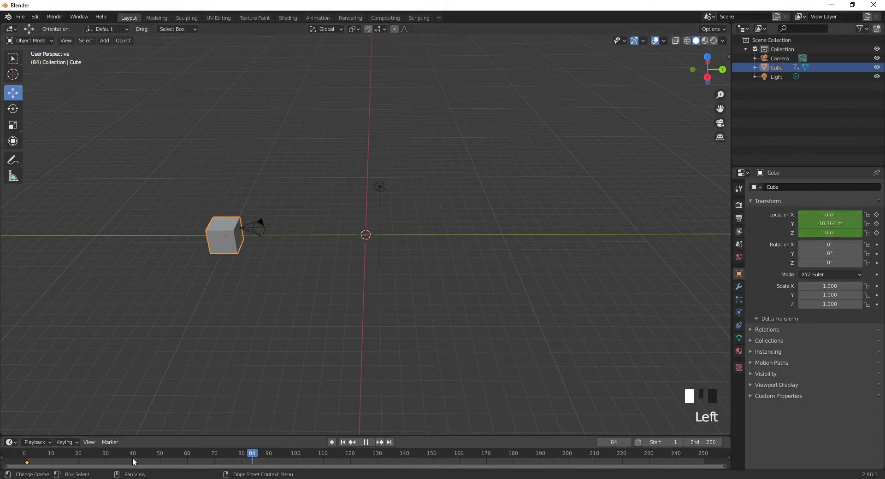
pyautogui.moveTo(134, 461); pyautogui.dragTo(108, 469)
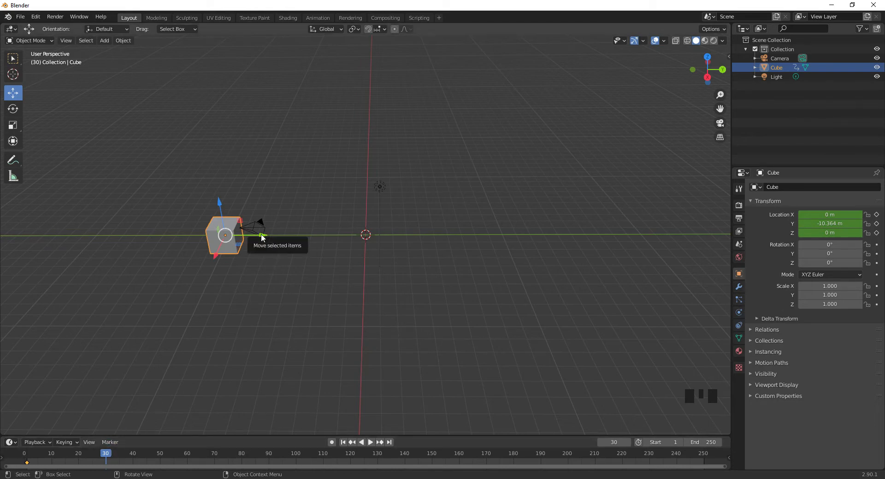
pyautogui.moveTo(261, 237); pyautogui.dragTo(545, 251)
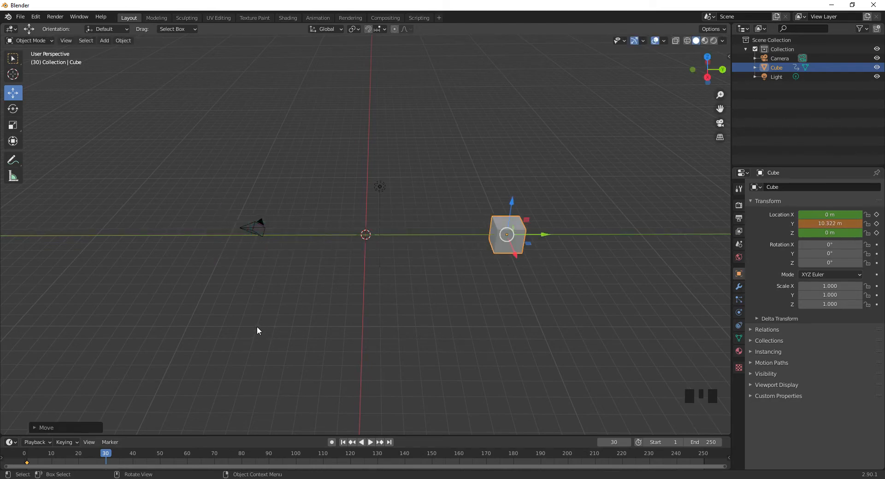
pyautogui.press('i')
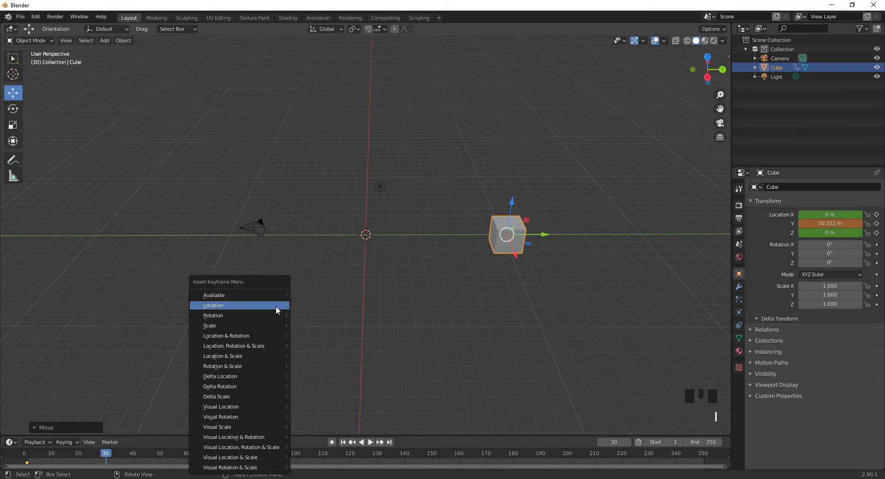
pyautogui.click(276, 305)
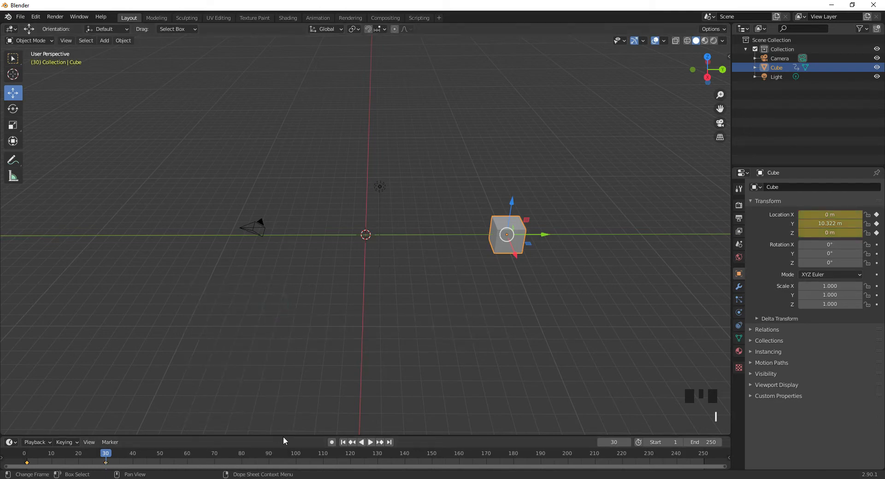
# Play the animation from frame 1 to check the cube's movement along the Y axis, and stop it past frame 30.
pyautogui.hotkey('shift', 'Left')
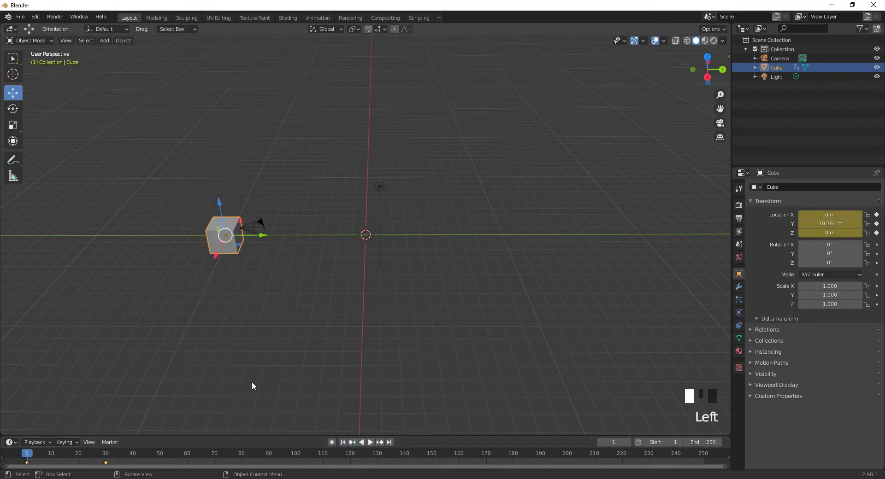
pyautogui.press('space')
pyautogui.press('space')
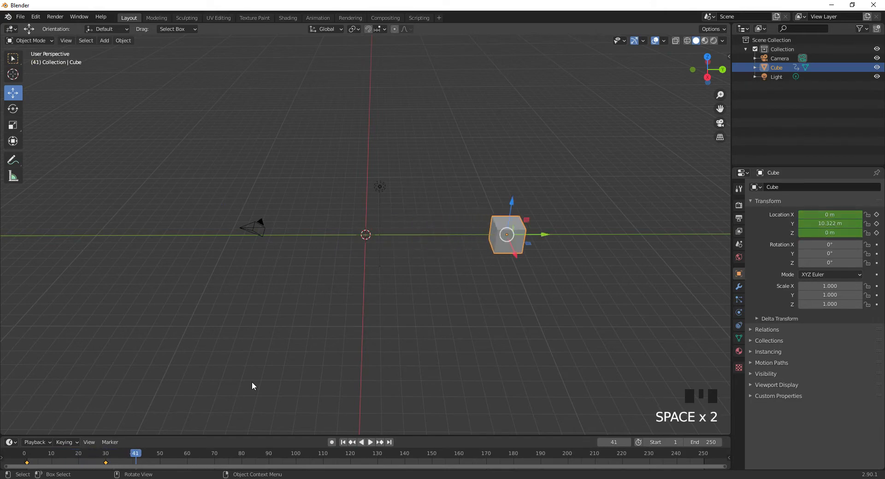
# At frame 40, move the cube along the X axis to about -10.7 m and insert a Location keyframe.
pyautogui.moveTo(133, 456); pyautogui.dragTo(108, 457)
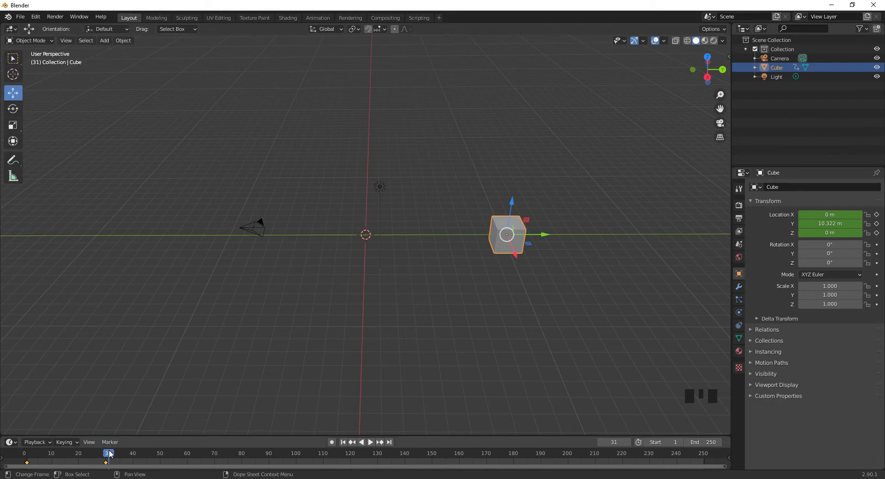
pyautogui.moveTo(108, 455); pyautogui.dragTo(133, 454)
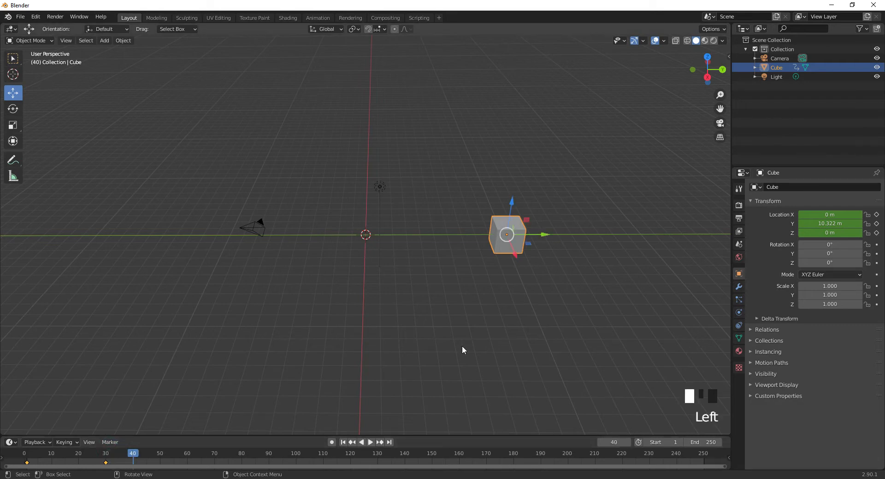
pyautogui.moveTo(516, 255); pyautogui.dragTo(499, 193)
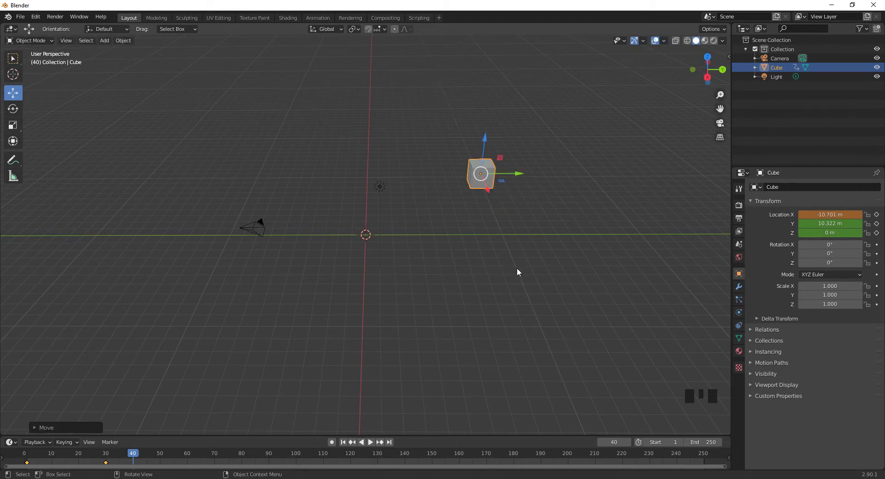
pyautogui.press('i')
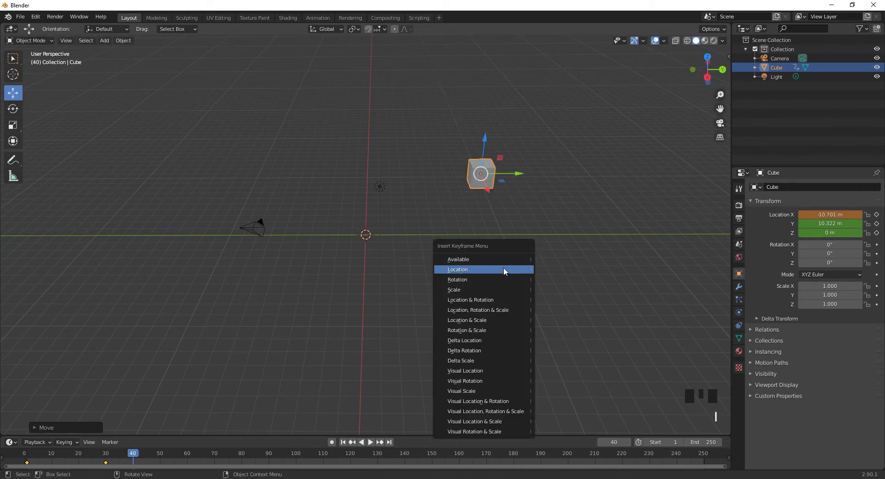
pyautogui.click(503, 267)
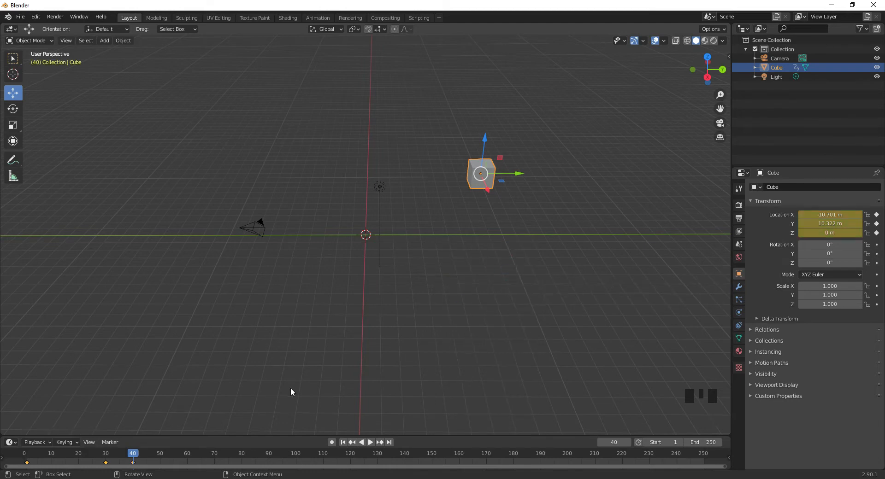
# Play the animation from frame 1 to check the added X-axis movement, and stop it past frame 40.
pyautogui.click(343, 442)
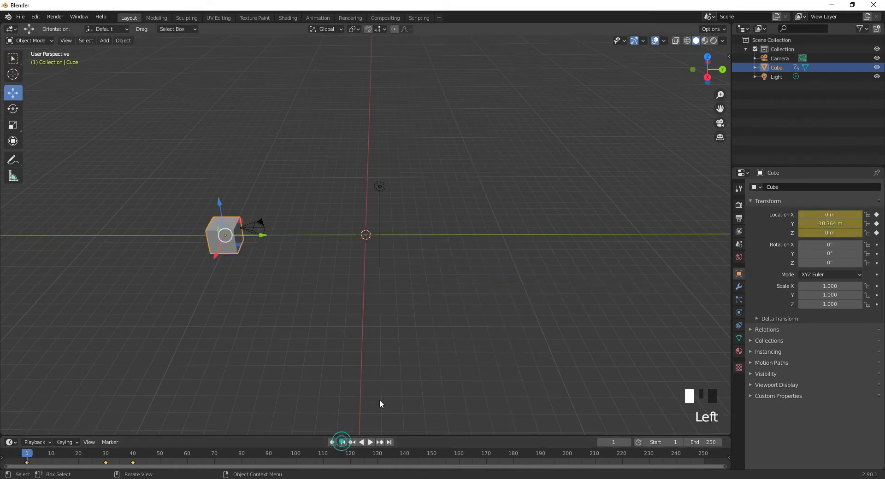
pyautogui.press('space')
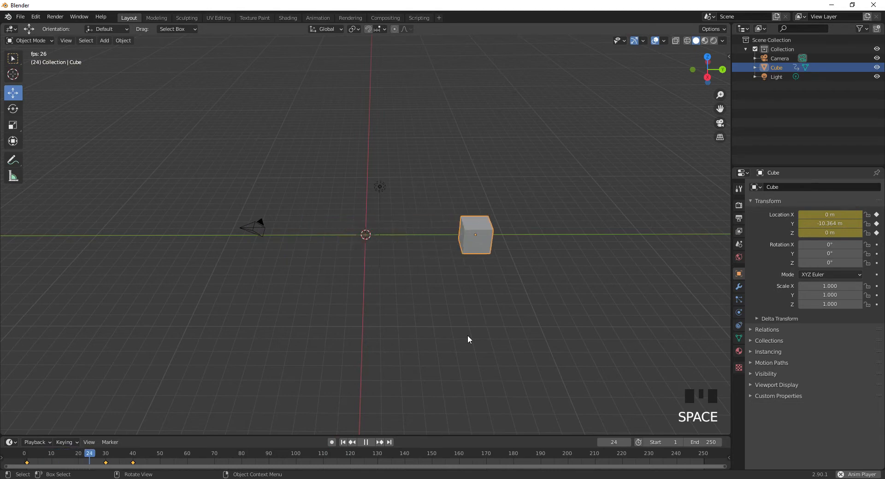
pyautogui.press('space')
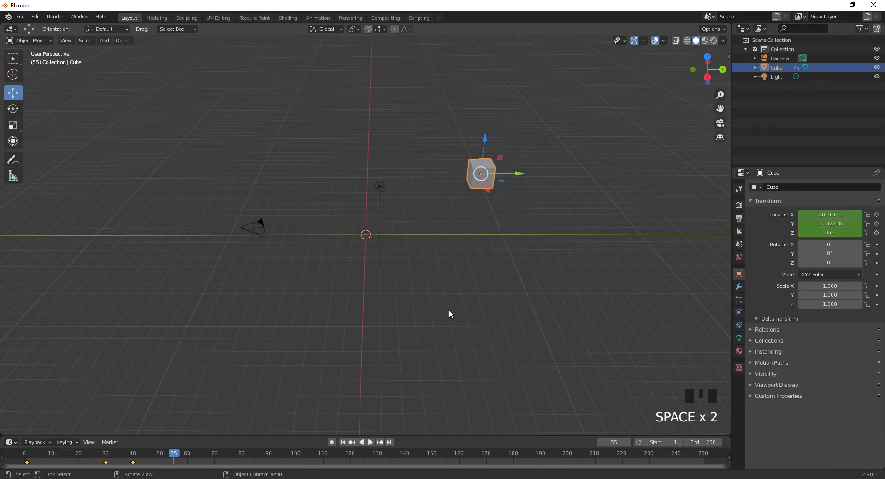
# At frame 50, move the cube along the Y axis to about -0.13 m and insert a Location keyframe.
pyautogui.moveTo(174, 455); pyautogui.dragTo(160, 457)
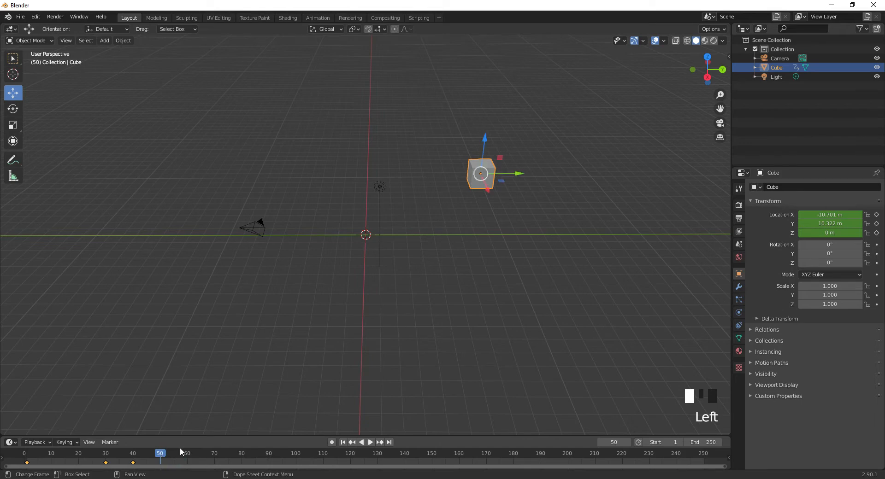
pyautogui.moveTo(524, 171); pyautogui.dragTo(403, 183)
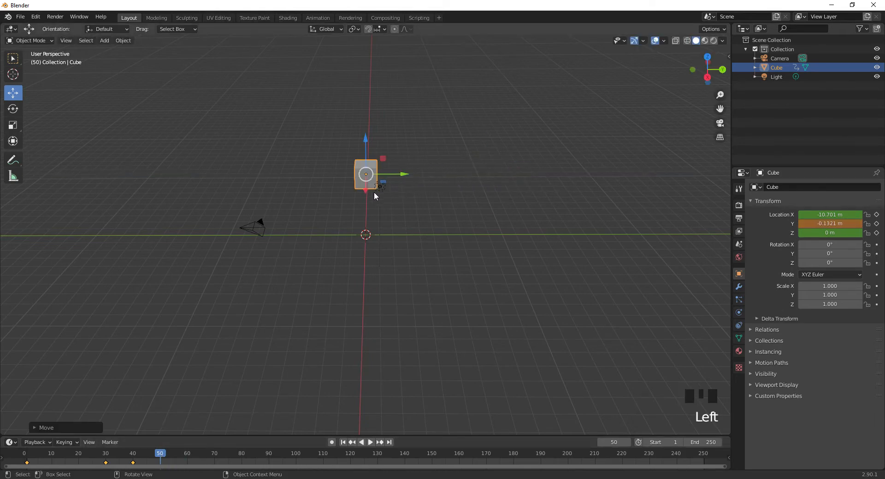
pyautogui.press('i')
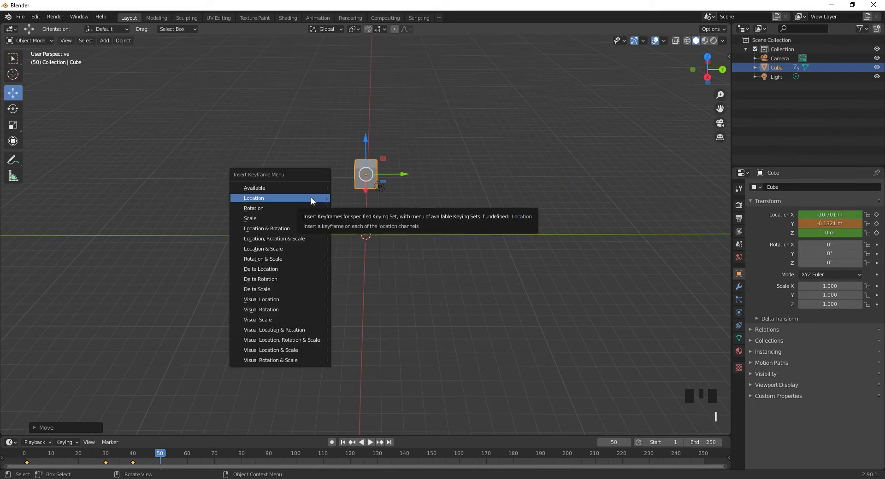
pyautogui.click(311, 198)
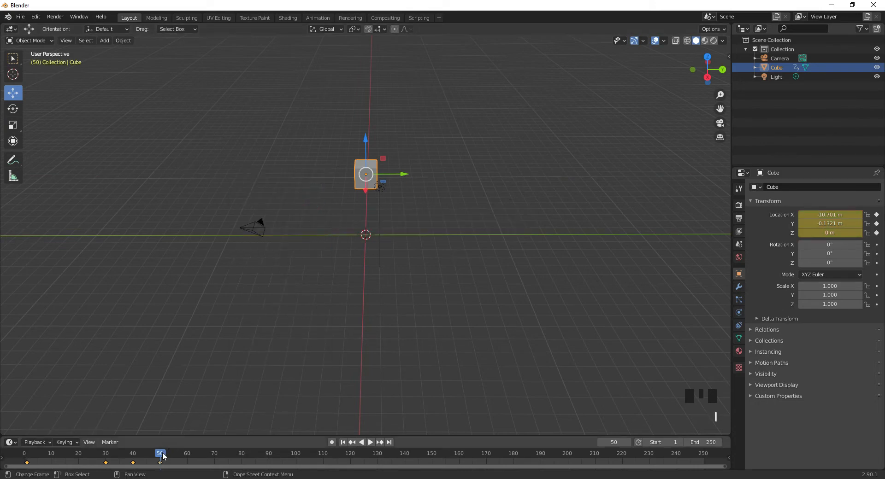
# Play the animation from frame 1 through the keyframe at frame 50 to review the cube's whole path, and stop it.
pyautogui.click(342, 443)
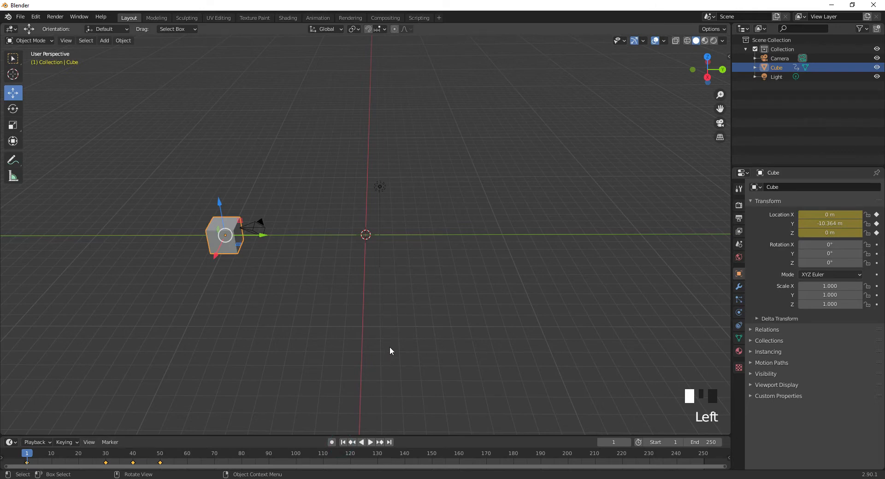
pyautogui.press('space')
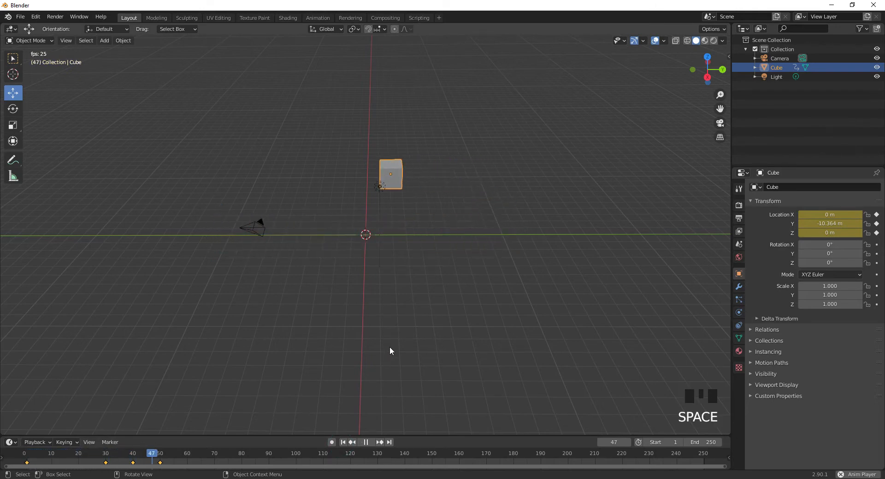
pyautogui.press('space')
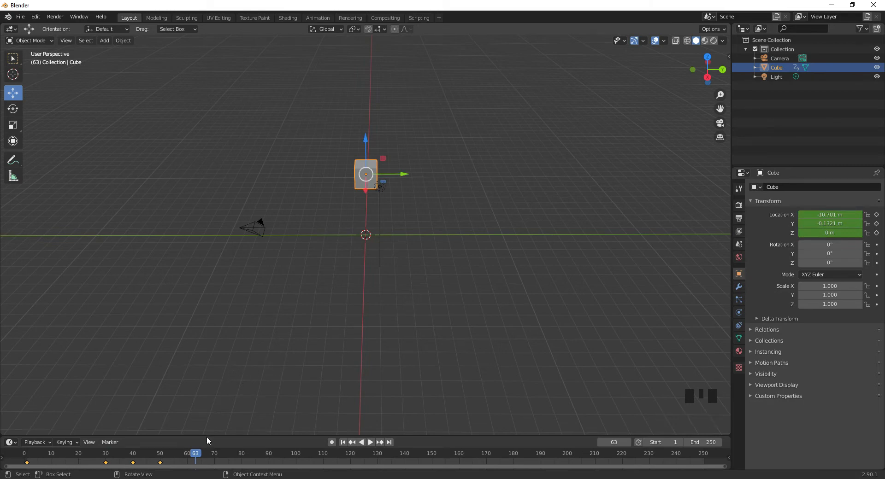
# At frame 80, move the cube along the X axis to about 10.09 m and insert a Location keyframe.
pyautogui.moveTo(196, 455); pyautogui.dragTo(216, 454)
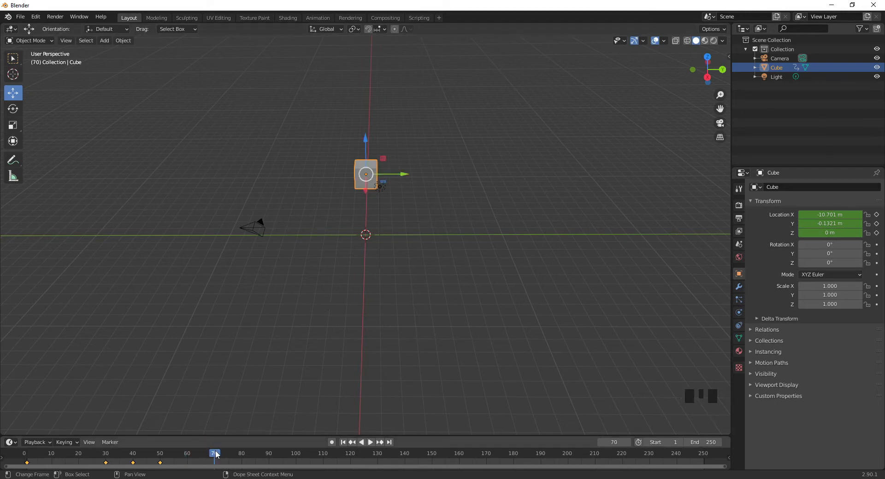
pyautogui.moveTo(216, 454); pyautogui.dragTo(242, 452)
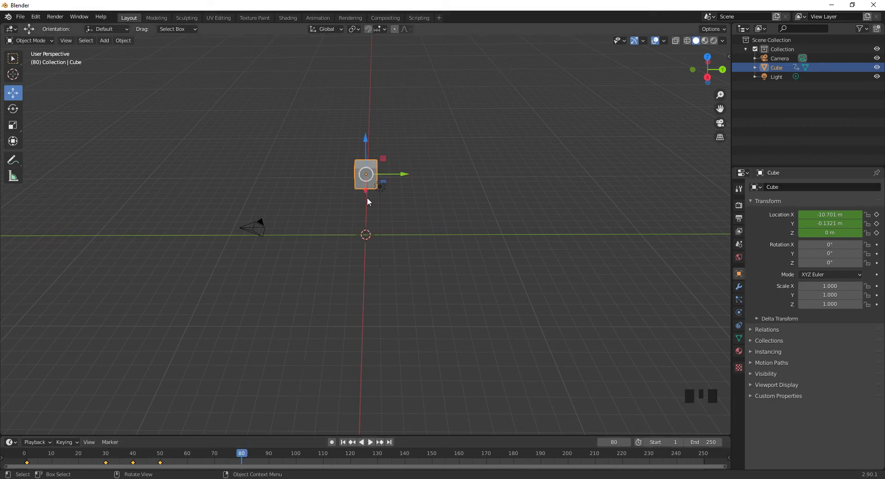
pyautogui.moveTo(364, 189); pyautogui.dragTo(371, 344)
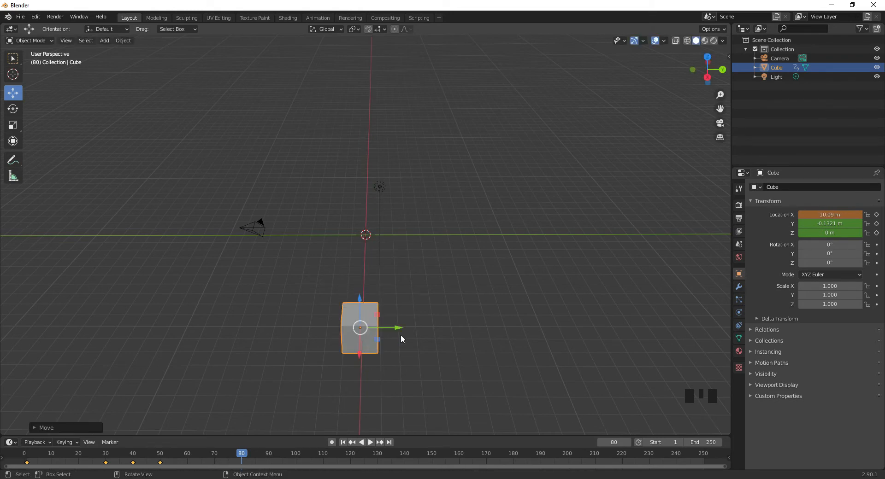
pyautogui.press('i')
pyautogui.click(370, 288)
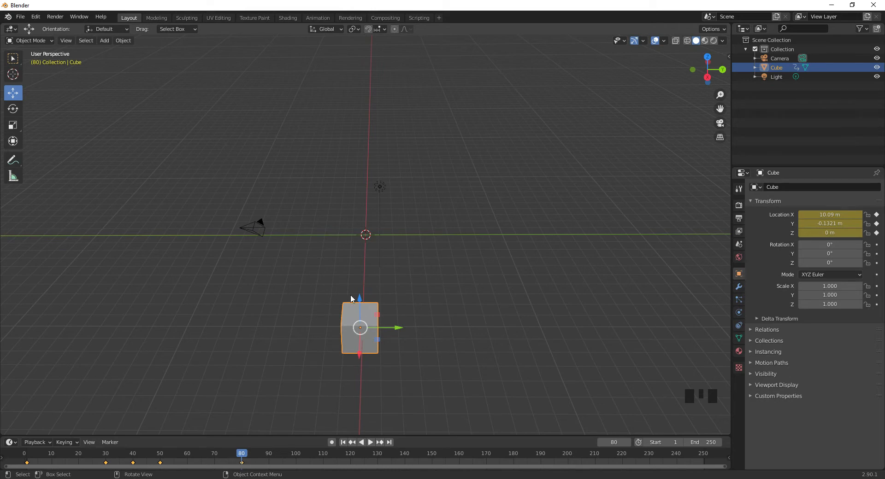
# Play the animation from frame 1 to check the cube's long X-axis move, and stop it past frame 80.
pyautogui.click(343, 443)
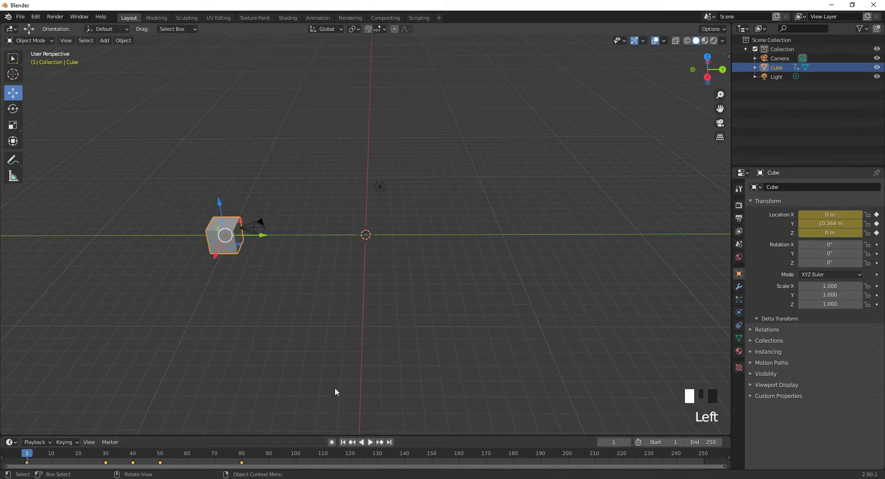
pyautogui.press('space')
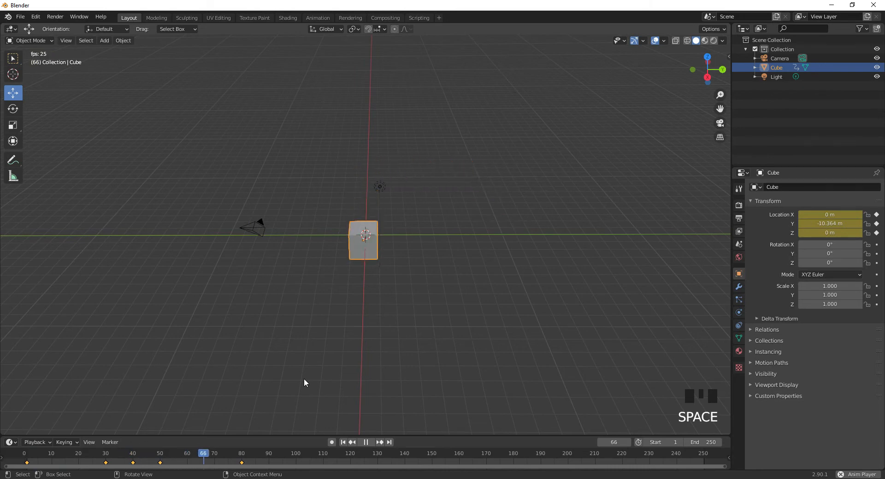
pyautogui.press('space')
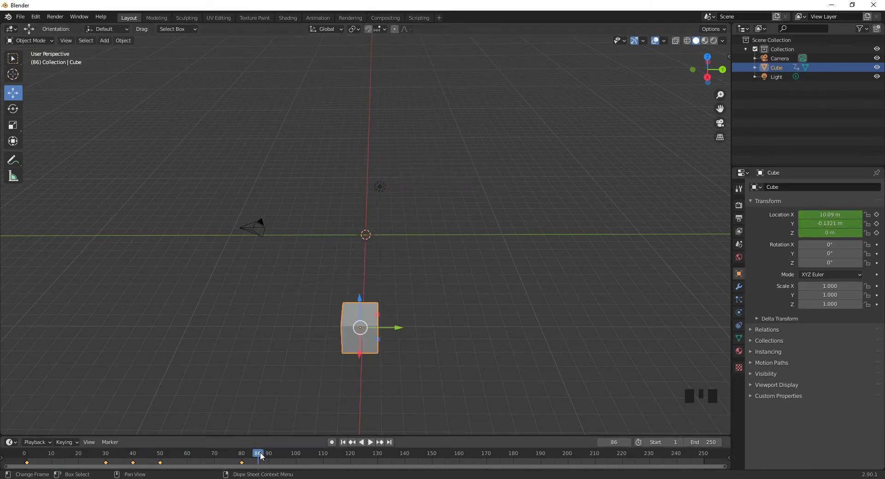
# At frame 110, move the cube back along the X axis to about -0.03 m and insert a Location keyframe.
pyautogui.moveTo(260, 453); pyautogui.dragTo(324, 455)
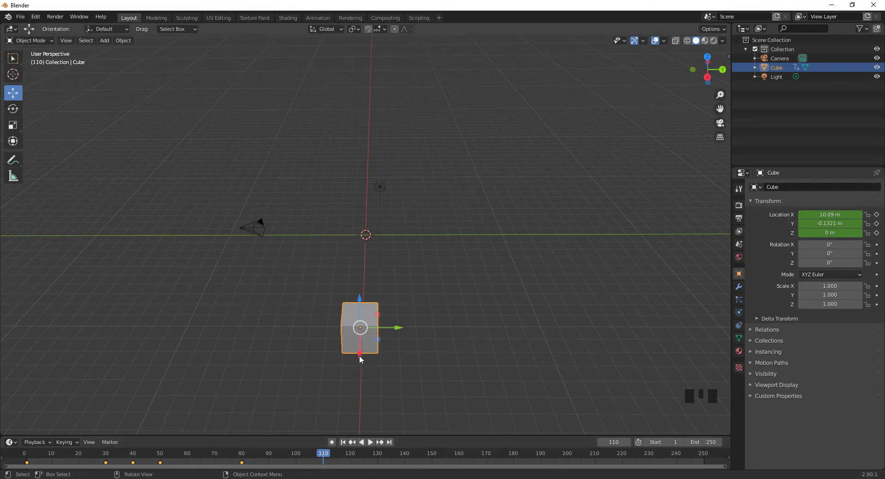
pyautogui.moveTo(359, 355); pyautogui.dragTo(381, 263)
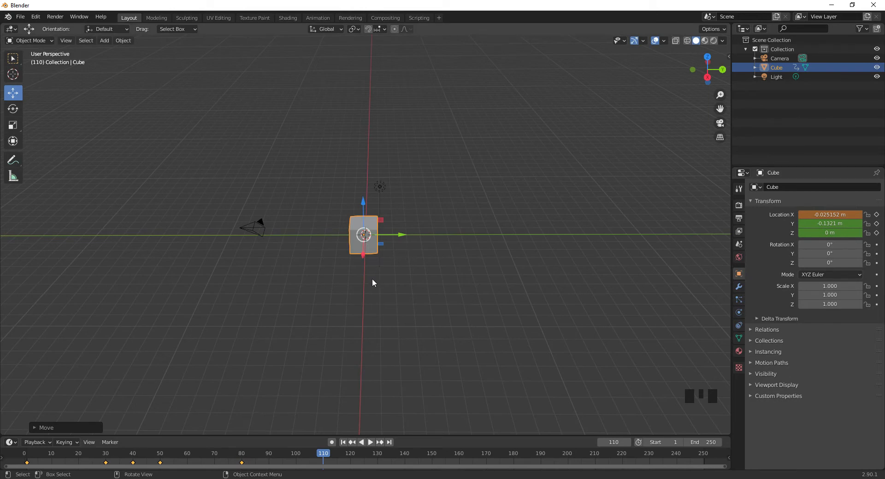
pyautogui.press('i')
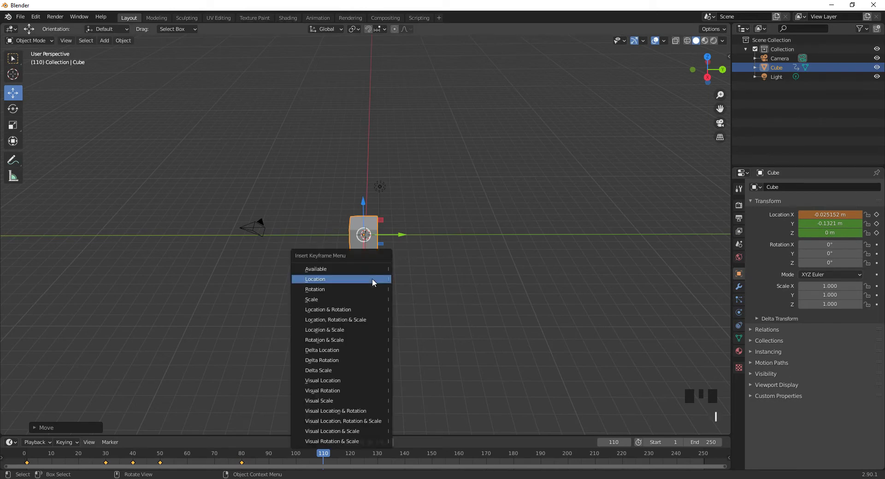
pyautogui.click(372, 278)
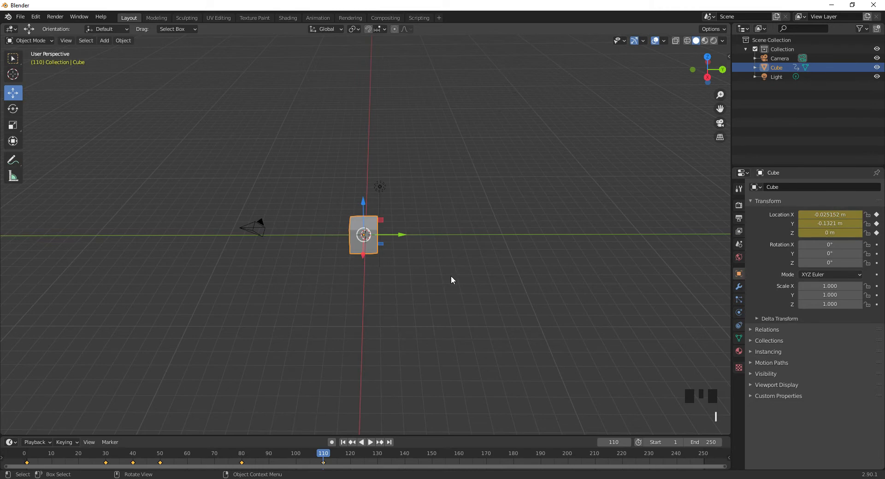
# Play the animation from frame 1 to check the cube's return to the centre, and stop it past frame 110.
pyautogui.click(343, 442)
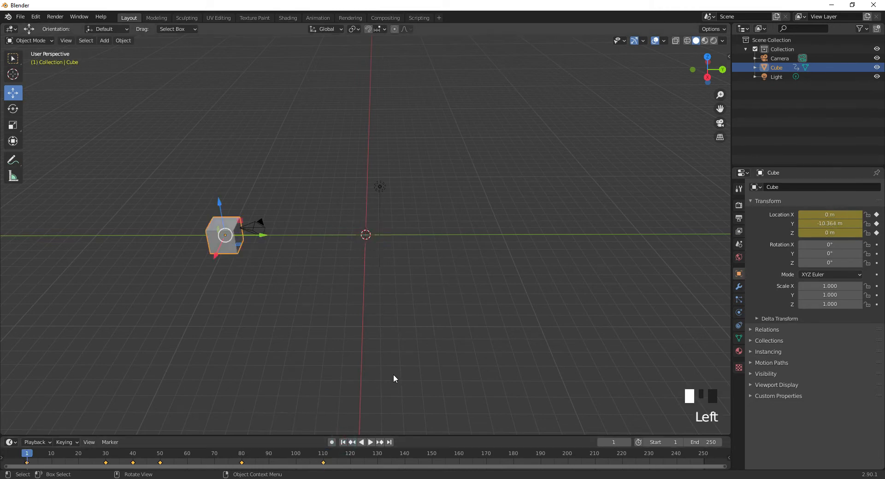
pyautogui.press('space')
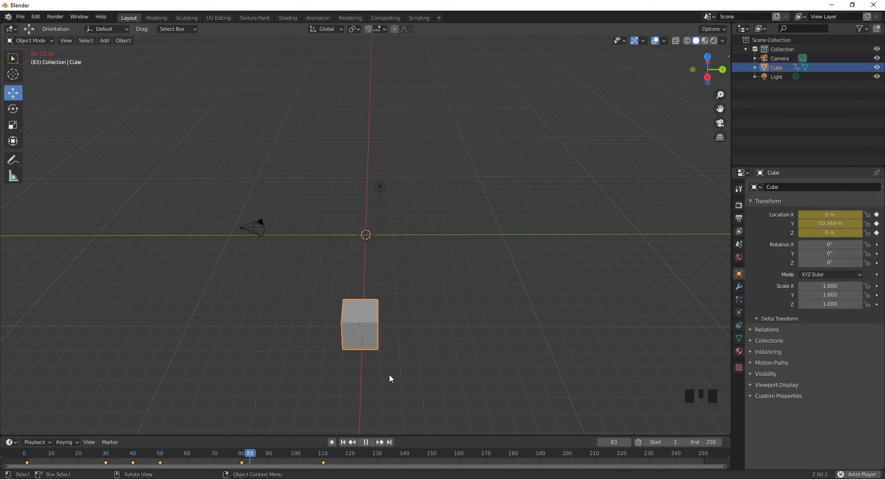
pyautogui.press('space')
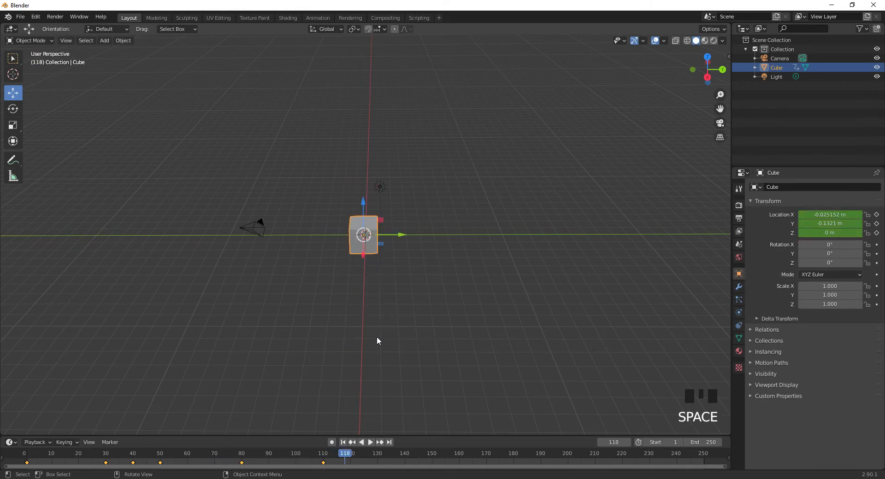
# Go to frame 130 and insert a Scale keyframe for the cube at its original size.
pyautogui.moveTo(347, 456); pyautogui.dragTo(368, 457)
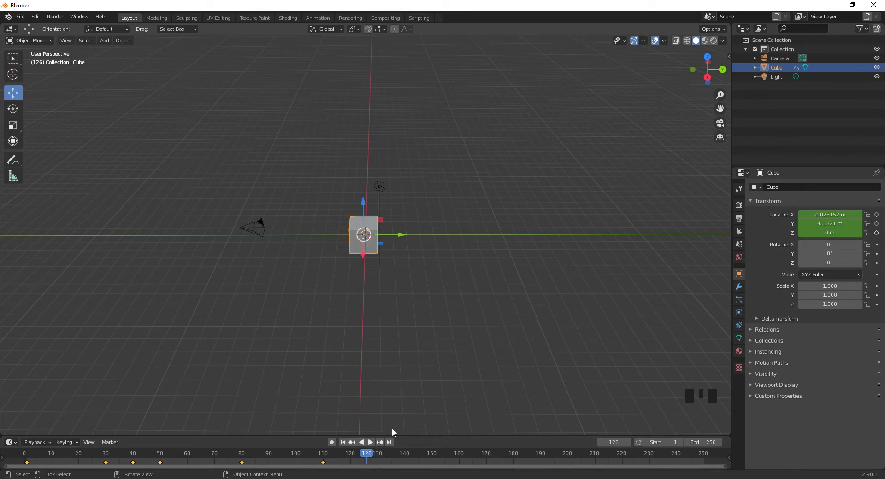
pyautogui.click(370, 442)
pyautogui.press('i')
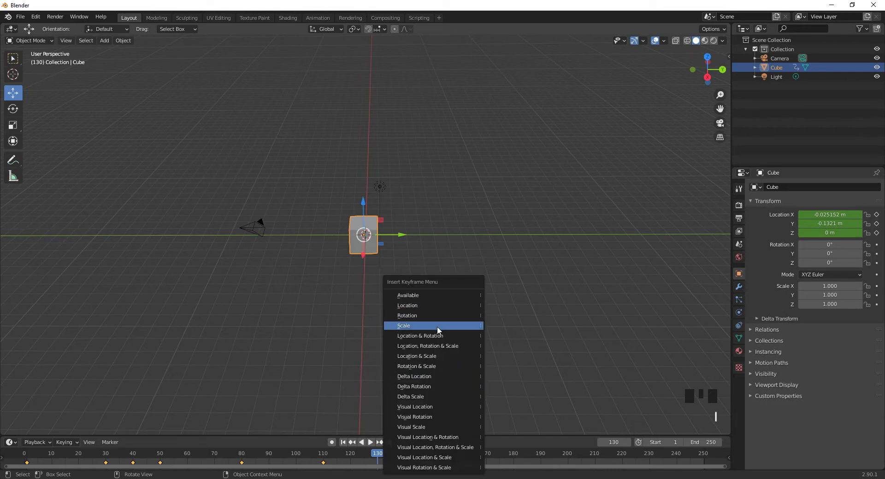
pyautogui.click(437, 327)
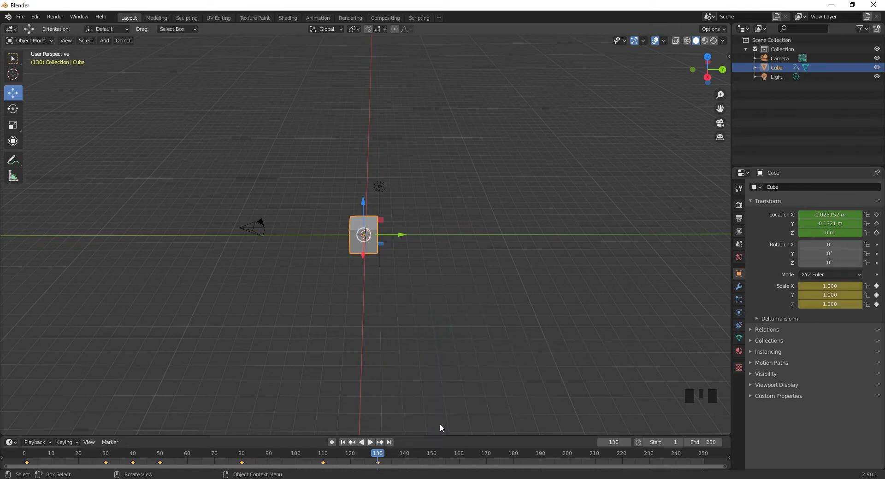
# At frame 160, shrink the cube uniformly to a scale of about 0.153 and insert a Scale keyframe.
pyautogui.click(383, 455)
pyautogui.moveTo(383, 457); pyautogui.dragTo(459, 465)
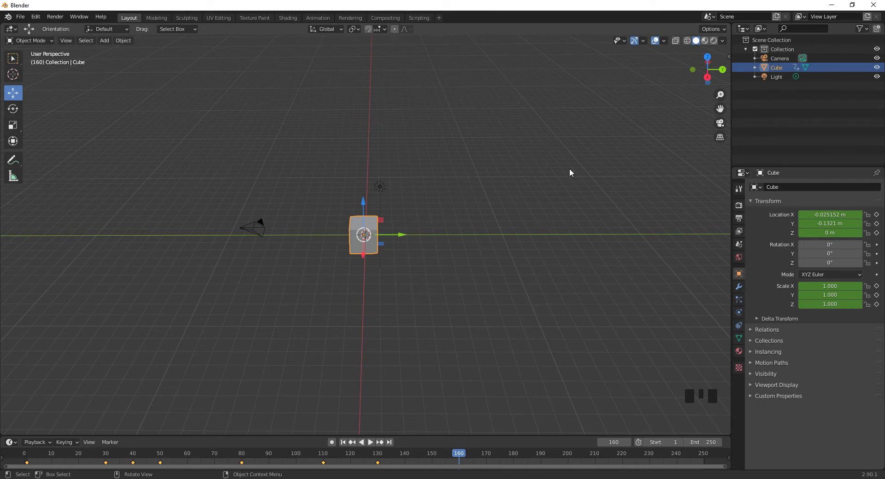
pyautogui.press('s')
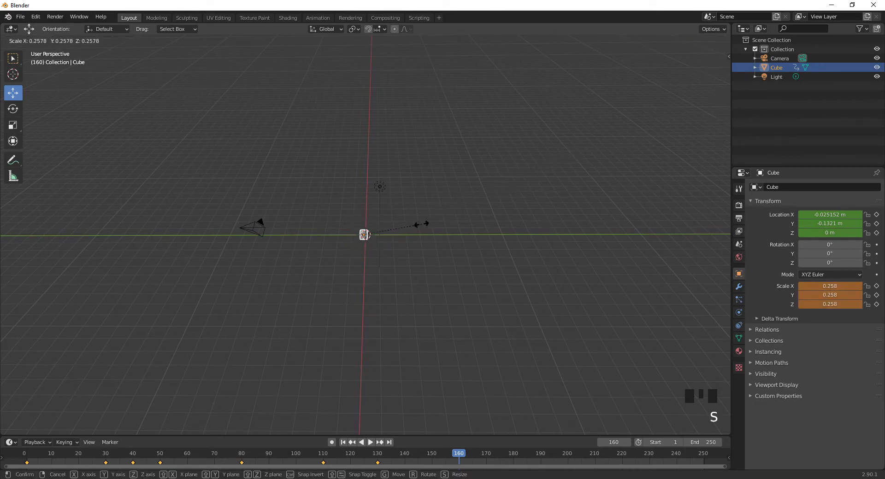
pyautogui.click(412, 234)
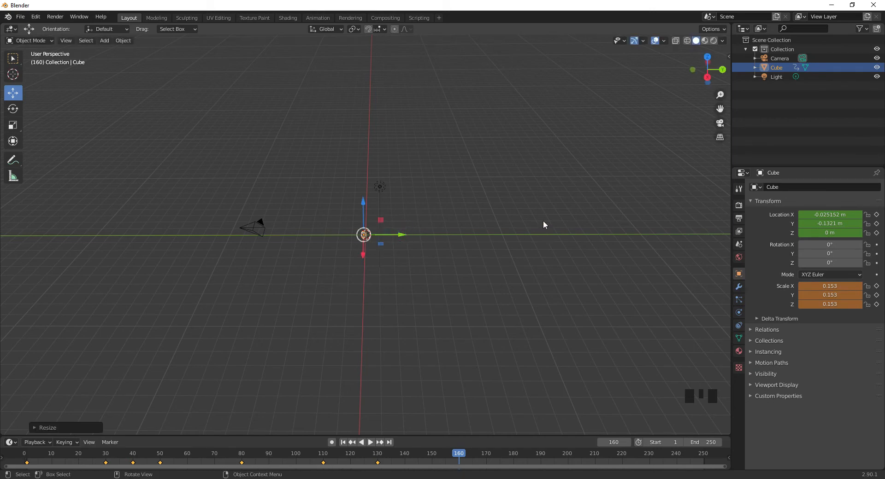
pyautogui.press('i')
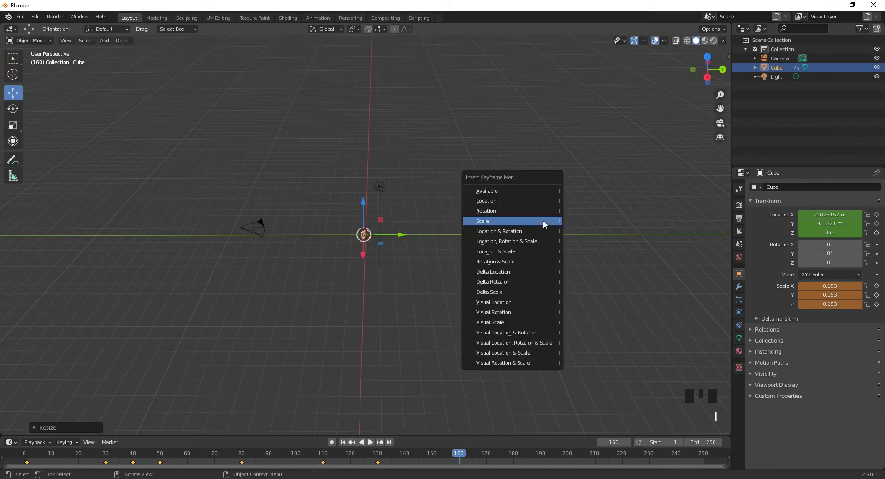
pyautogui.click(543, 221)
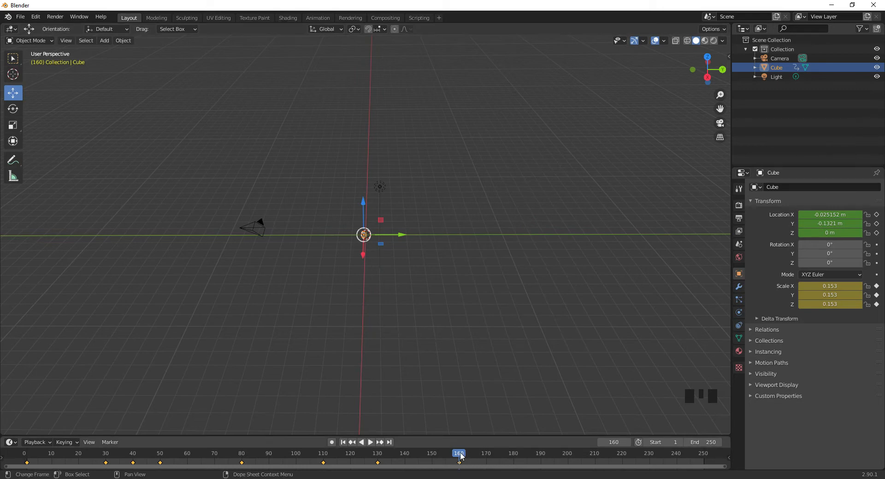
# Play the animation from frame 1 to review the cube's movement and shrinking, and stop it past frame 160.
pyautogui.moveTo(461, 456)
pyautogui.mouseDown()
pyautogui.moveTo(326, 457)
pyautogui.moveTo(445, 454)
pyautogui.mouseUp()
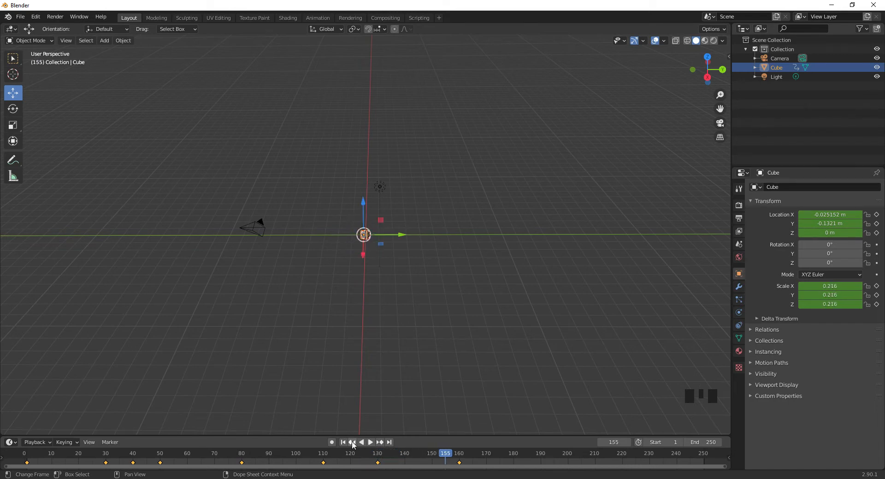
pyautogui.click(352, 443)
pyautogui.press('space')
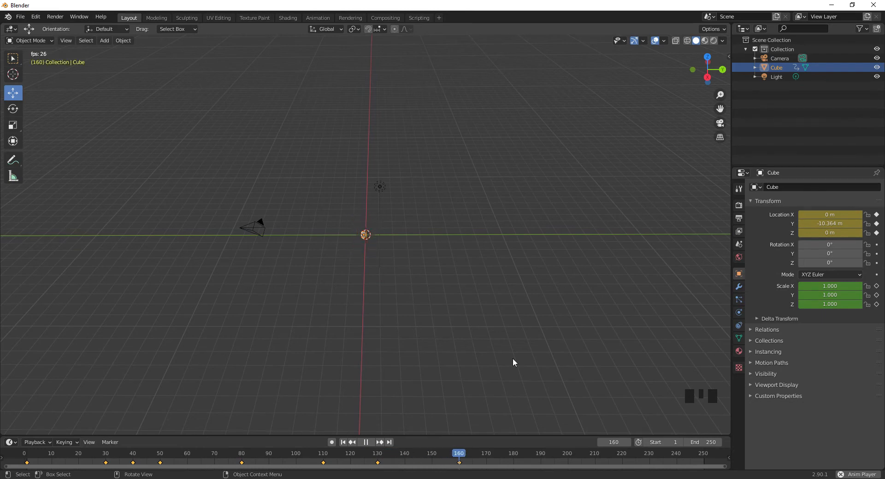
pyautogui.press('space')
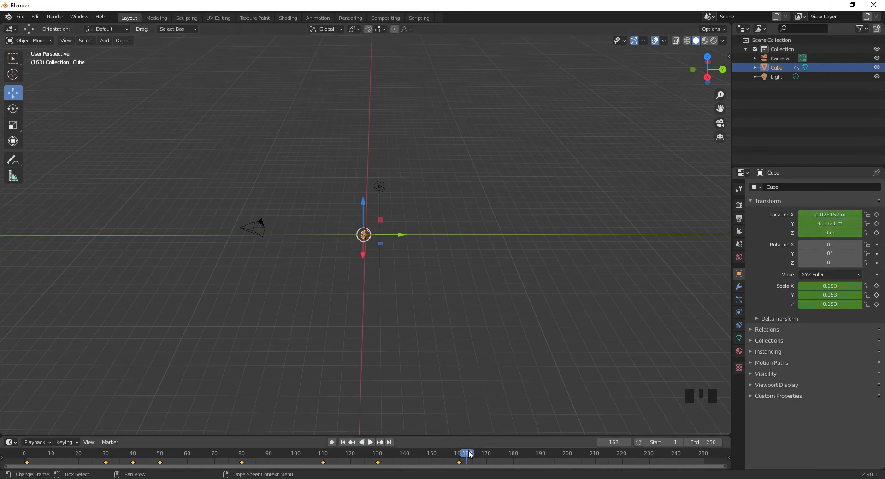
# Insert another Scale keyframe at frame 180 to hold the cube's small size from frame 160.
pyautogui.moveTo(470, 455); pyautogui.dragTo(515, 459)
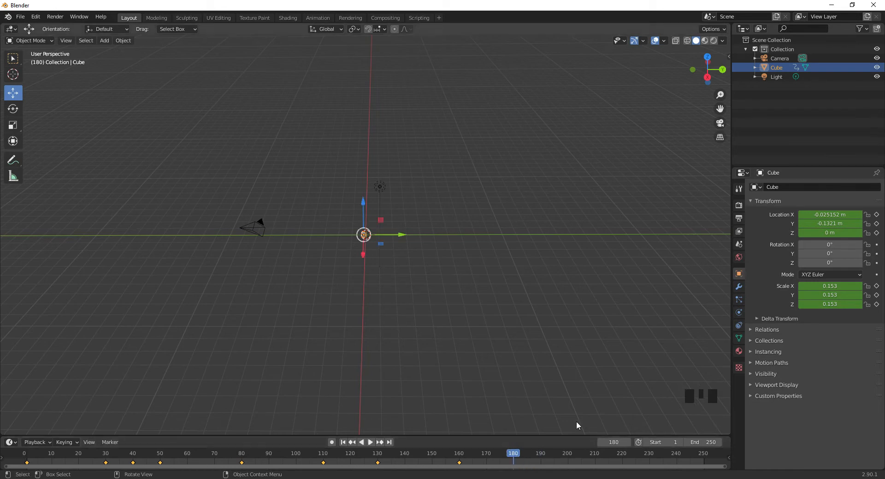
pyautogui.press('i')
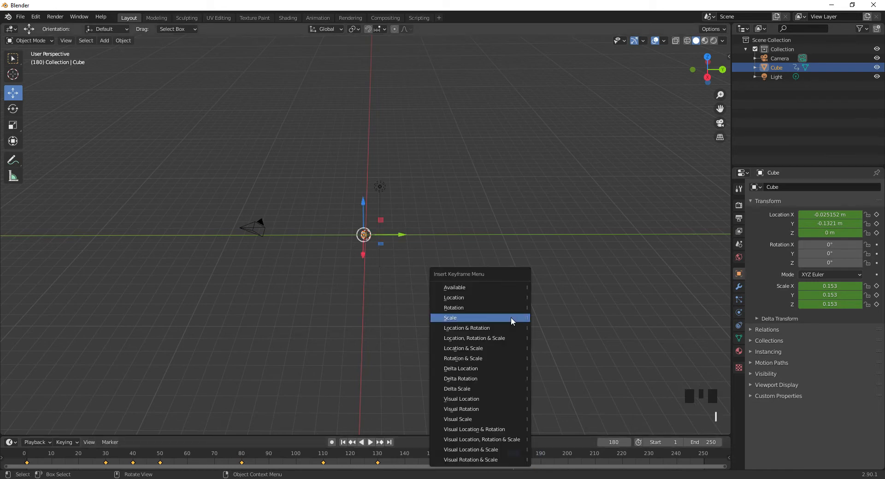
pyautogui.click(511, 318)
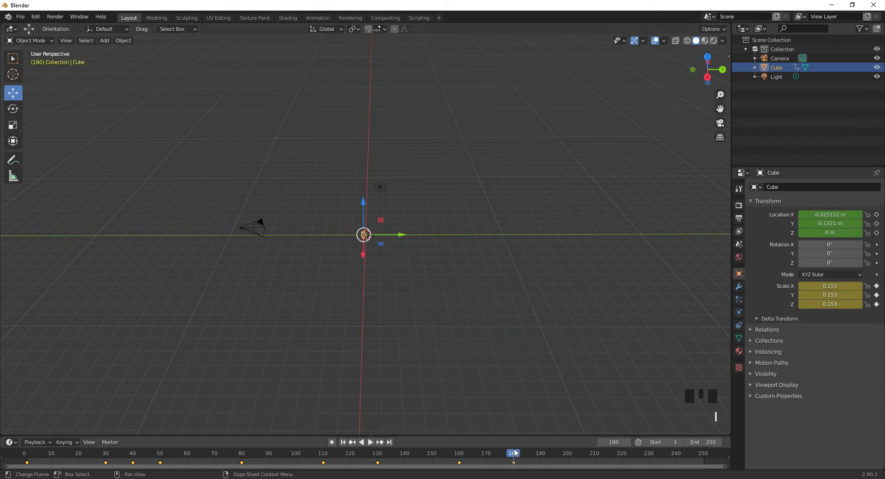
pyautogui.moveTo(514, 449)
pyautogui.mouseDown()
pyautogui.moveTo(445, 467)
pyautogui.moveTo(515, 466)
pyautogui.mouseUp()
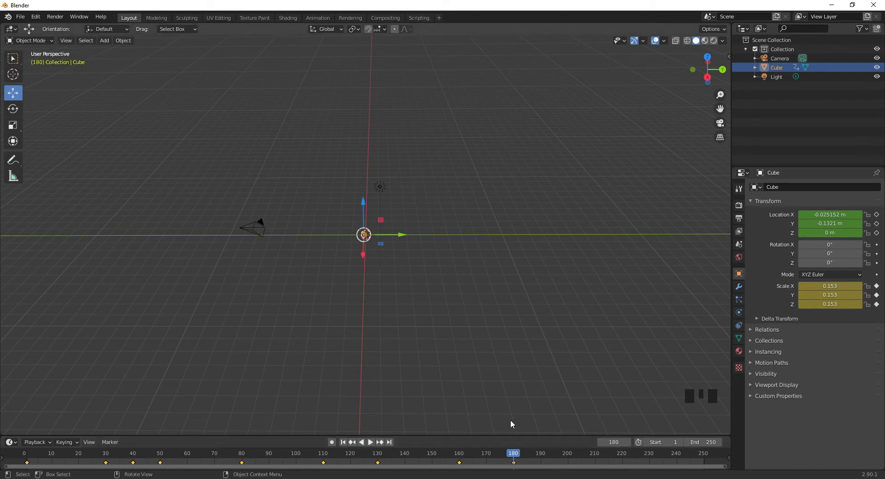
# At frame 190, enlarge the cube uniformly to a scale of about 3.126 and insert a Scale keyframe.
pyautogui.moveTo(513, 456); pyautogui.dragTo(541, 464)
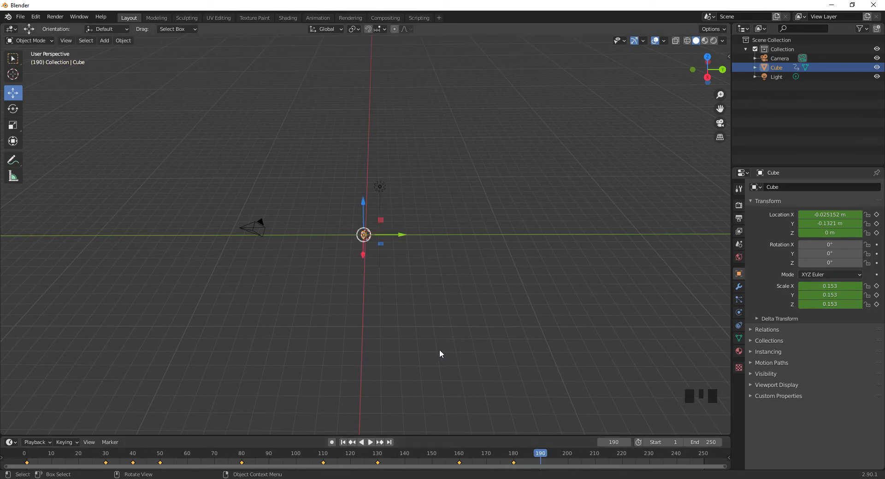
pyautogui.press('s')
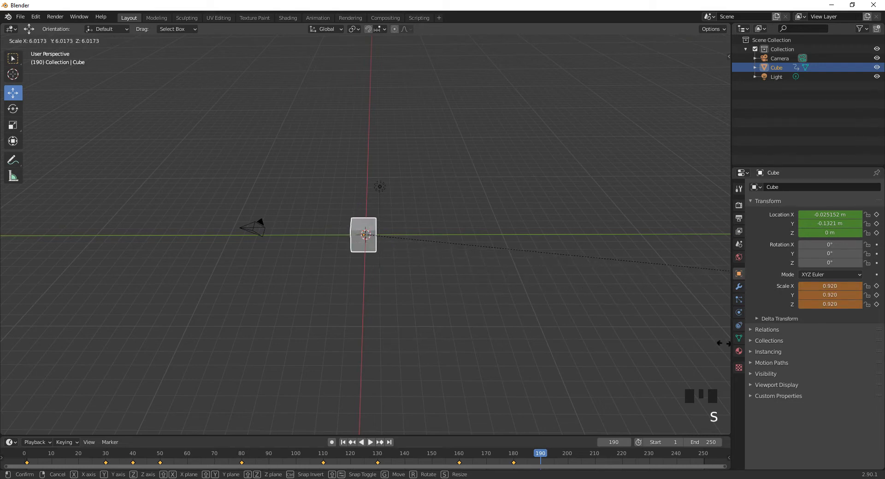
pyautogui.click(671, 340)
pyautogui.press('s')
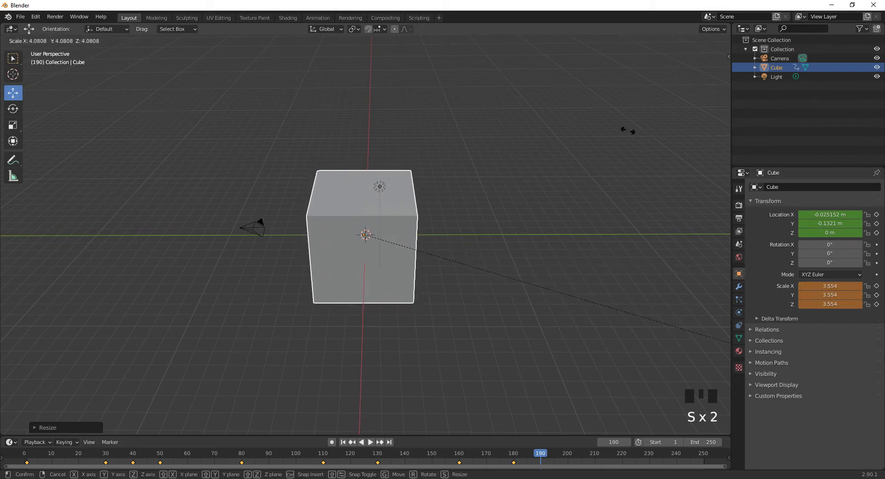
pyautogui.click(500, 123)
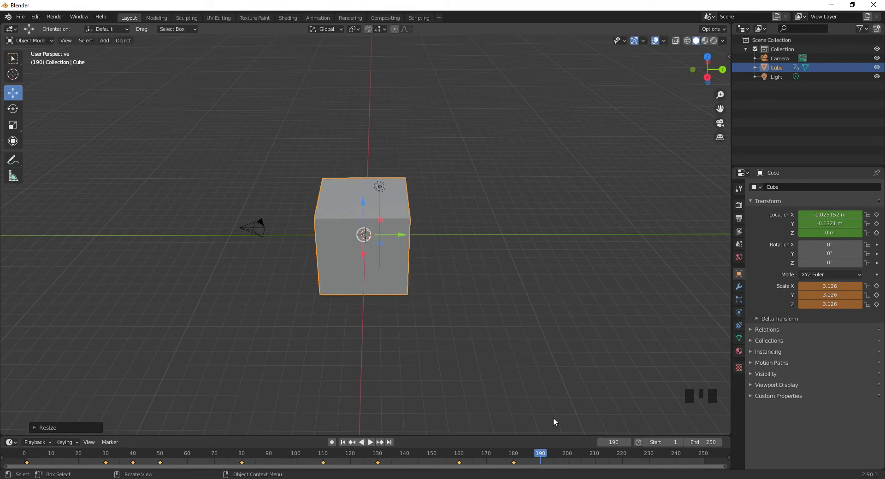
pyautogui.press('i')
pyautogui.click(537, 327)
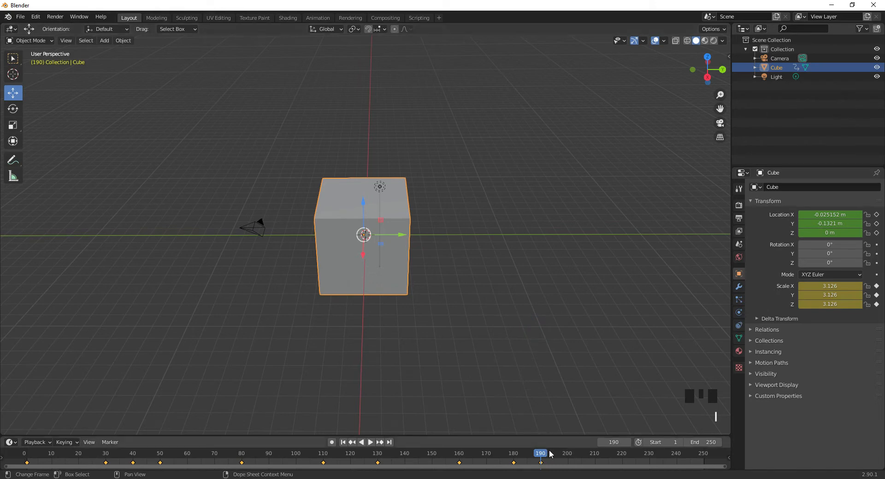
# Play the animation from frame 1 to review the cube's scale changes, and stop it past frame 190.
pyautogui.moveTo(541, 453); pyautogui.dragTo(26, 453)
pyautogui.press('space')
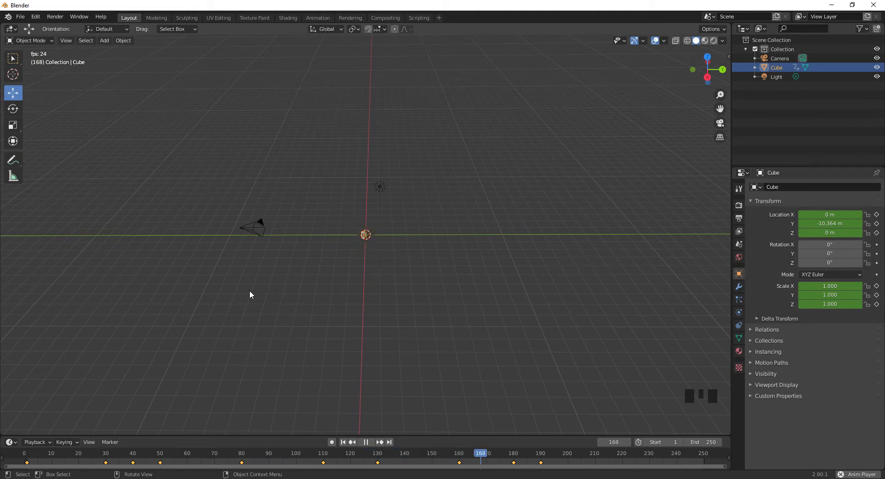
pyautogui.press('space')
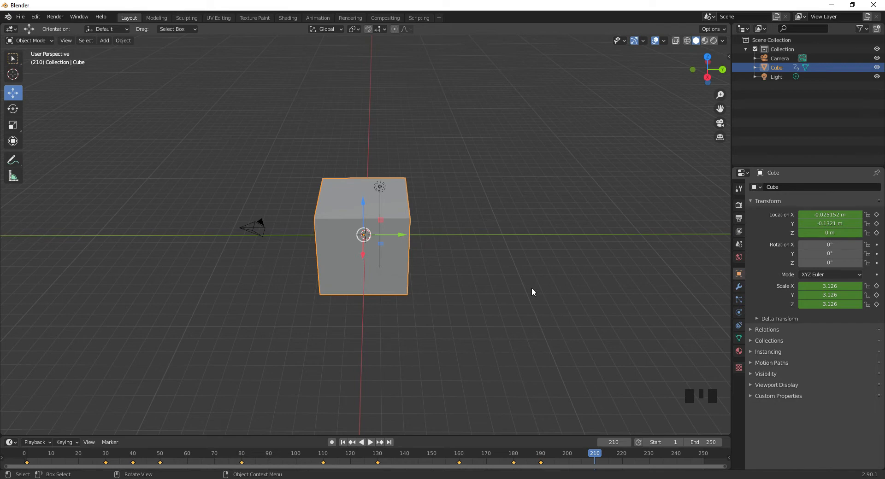
# Insert a Rotation keyframe for the cube at frame 210 with its unrotated orientation.
pyautogui.moveTo(587, 455)
pyautogui.mouseDown()
pyautogui.moveTo(533, 456)
pyautogui.moveTo(596, 454)
pyautogui.mouseUp()
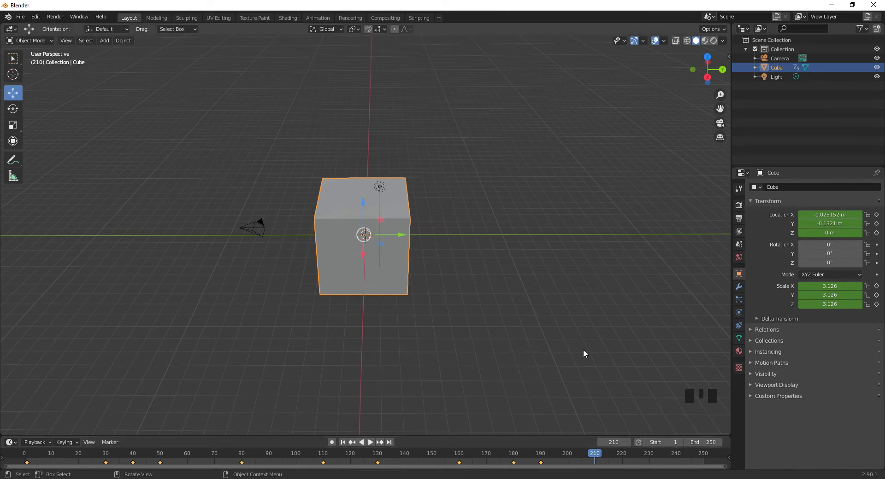
pyautogui.press('i')
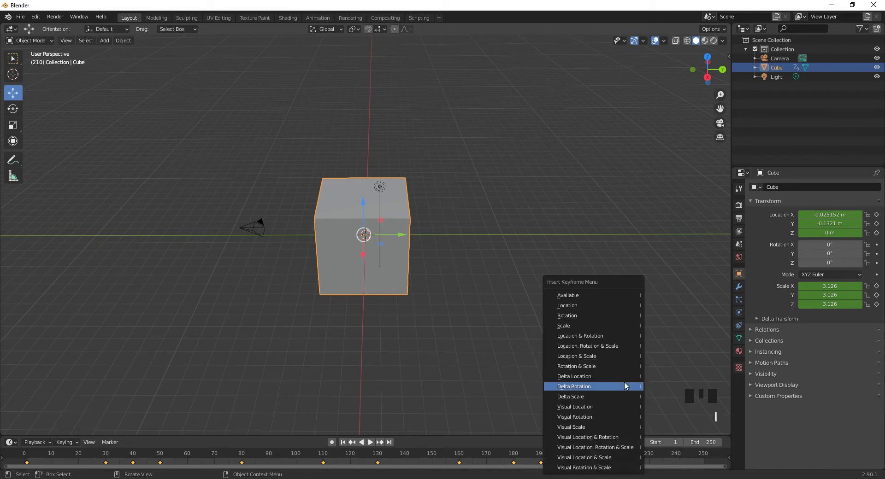
pyautogui.click(618, 316)
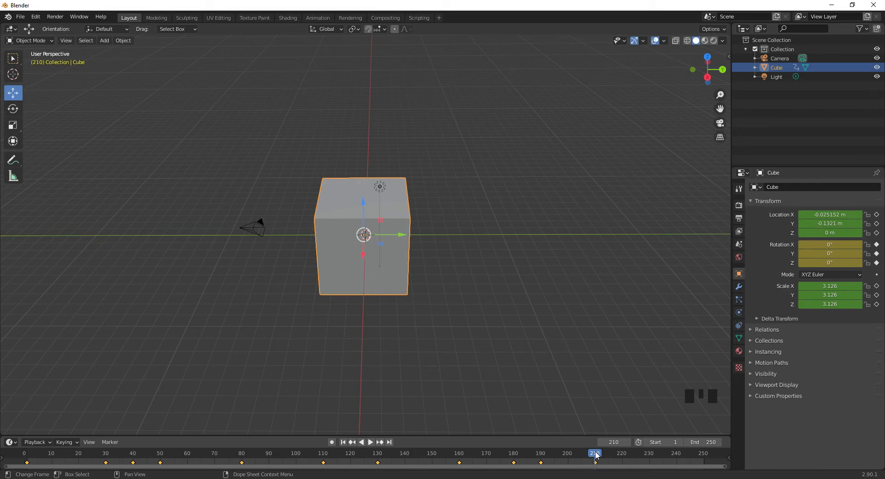
# At frame 240, rotate the cube about the X axis and set its X rotation to exactly 360°.
pyautogui.moveTo(596, 455); pyautogui.dragTo(676, 456)
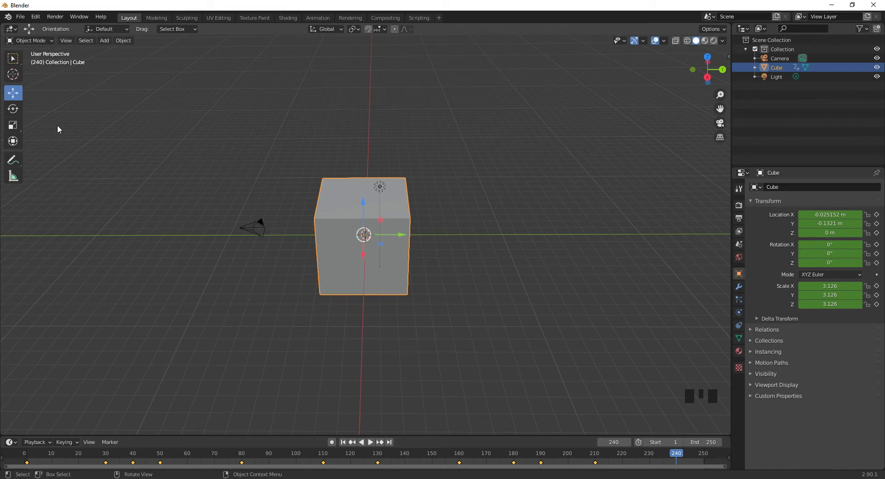
pyautogui.click(15, 111)
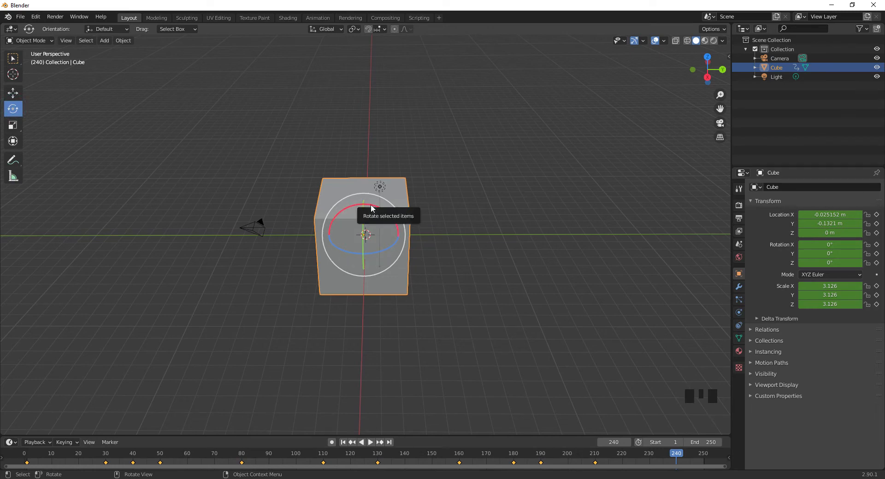
pyautogui.moveTo(372, 208)
pyautogui.mouseDown()
pyautogui.moveTo(343, 210)
pyautogui.moveTo(322, 234)
pyautogui.moveTo(358, 274)
pyautogui.moveTo(391, 243)
pyautogui.moveTo(381, 212)
pyautogui.moveTo(367, 206)
pyautogui.mouseUp()
pyautogui.click(850, 244)
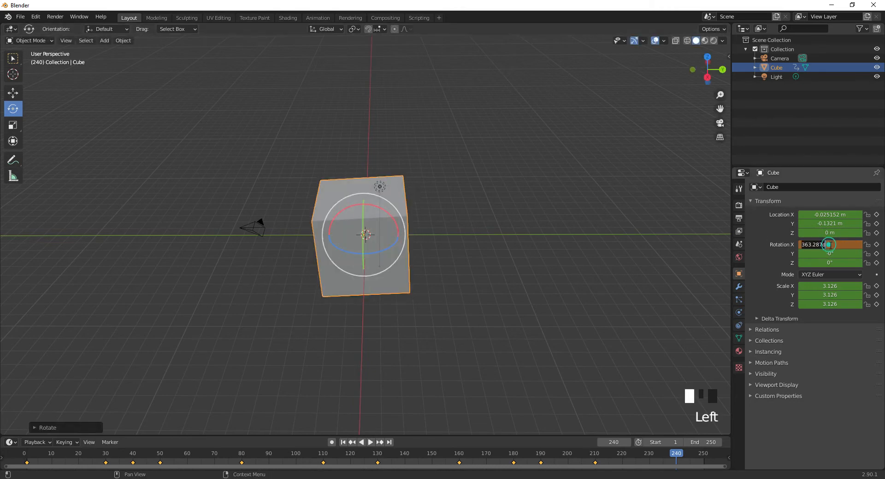
pyautogui.write('360')
pyautogui.click(634, 288)
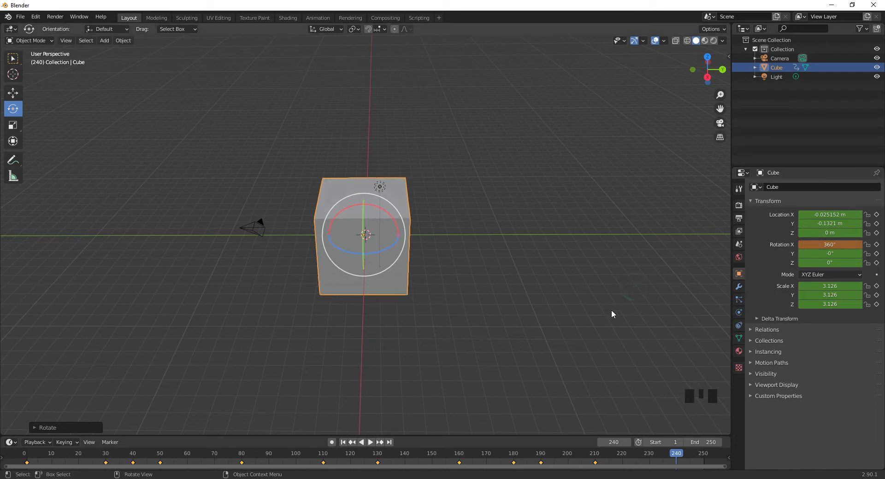
pyautogui.press('i')
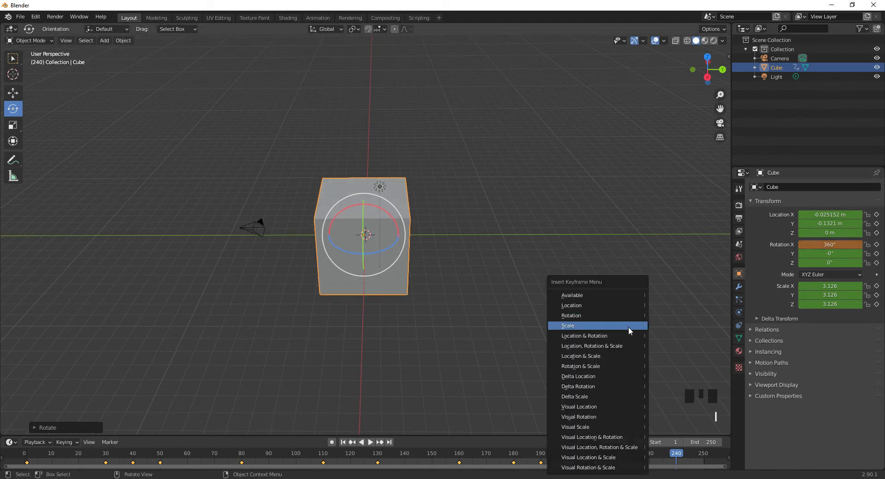
pyautogui.click(628, 326)
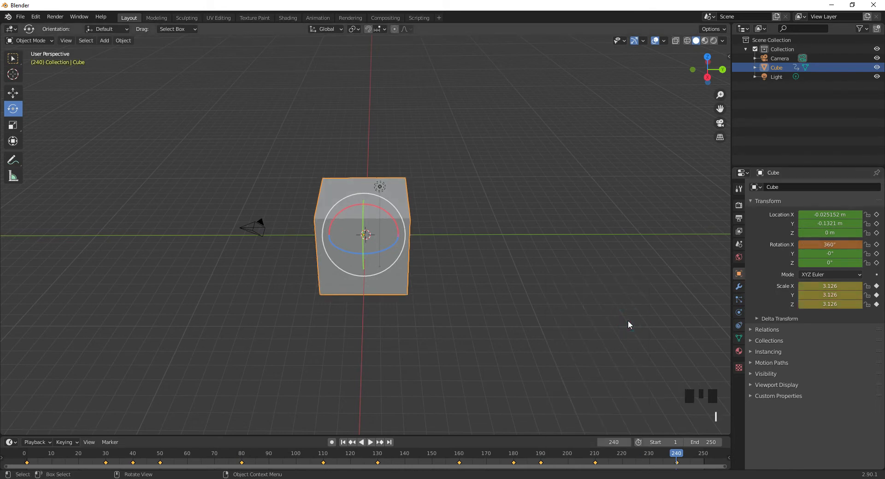
pyautogui.hotkey('ctrl', 'z')
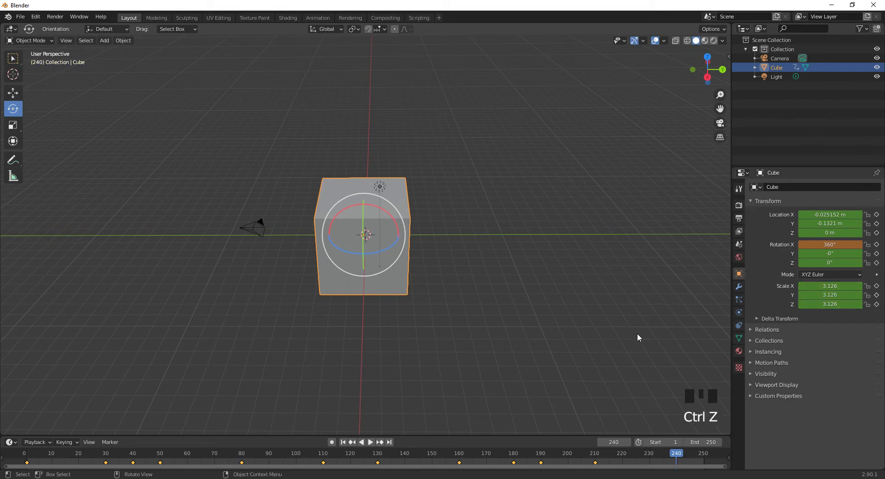
# Insert a Rotation keyframe for the cube's full turn at frame 240.
pyautogui.press('i')
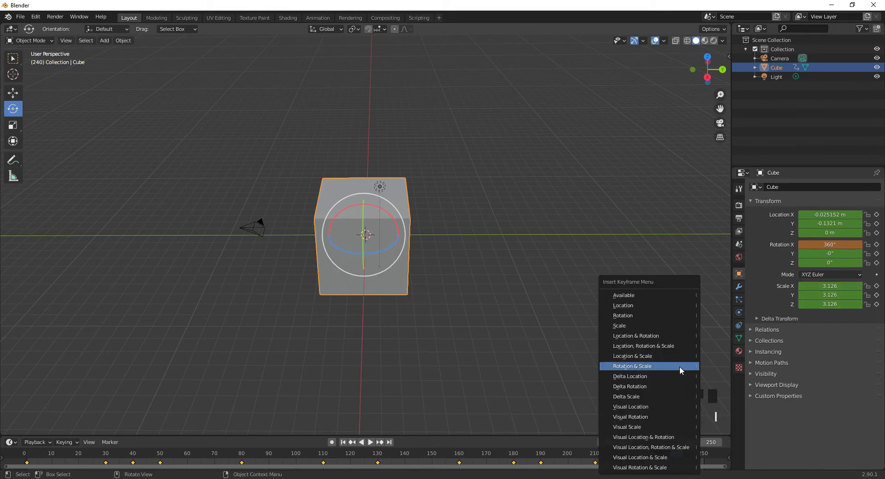
pyautogui.click(673, 315)
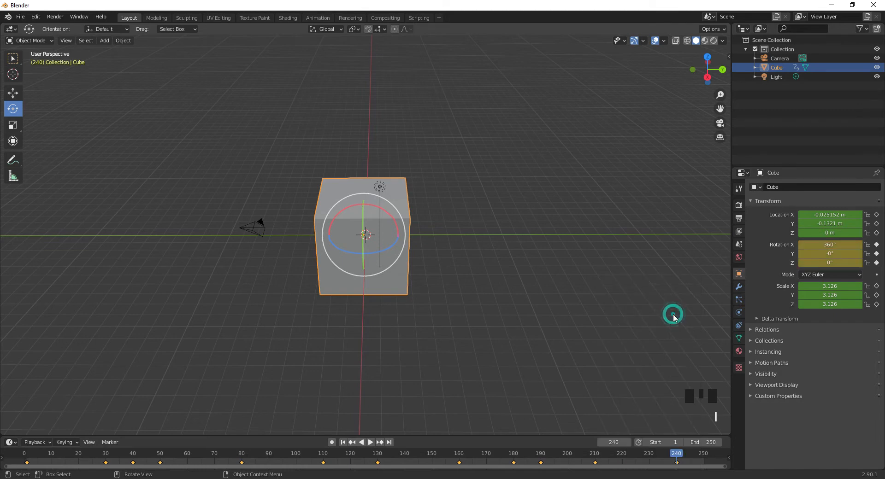
# Play the animation from frame 210 and again from frame 1 to review the cube's full turn, stopping past frame 240.
pyautogui.moveTo(676, 457); pyautogui.dragTo(597, 455)
pyautogui.press('space')
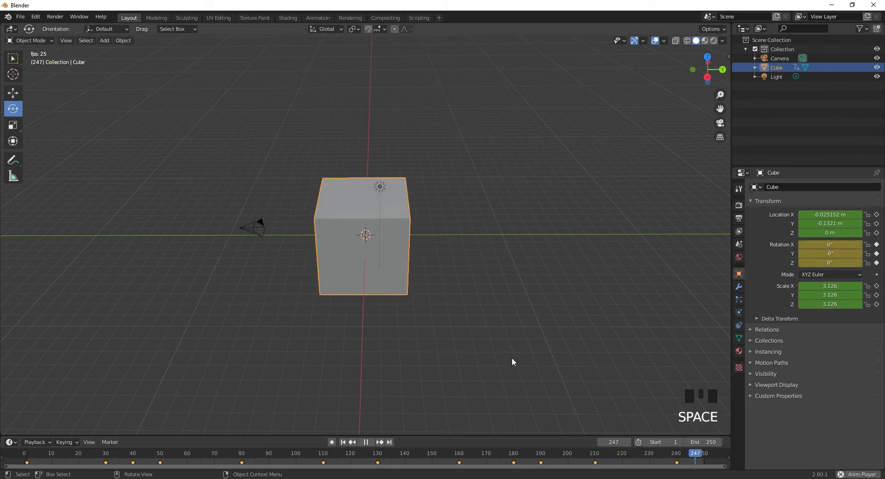
pyautogui.press('space')
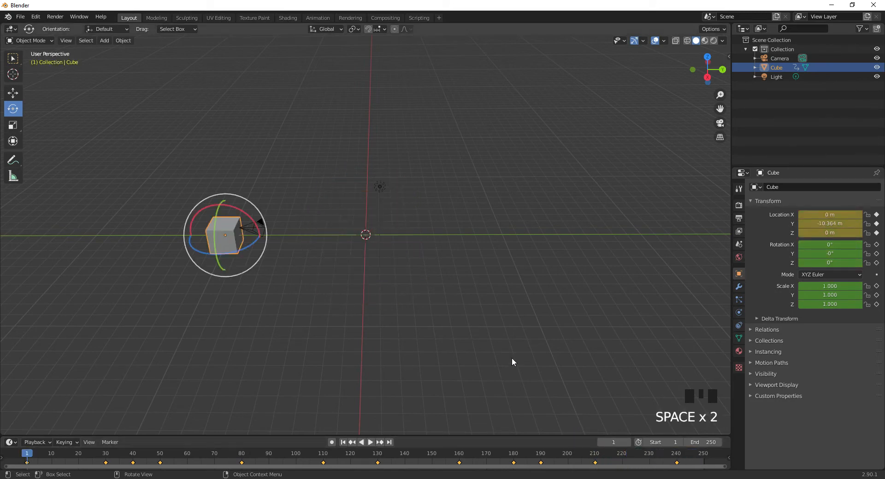
pyautogui.press('space')
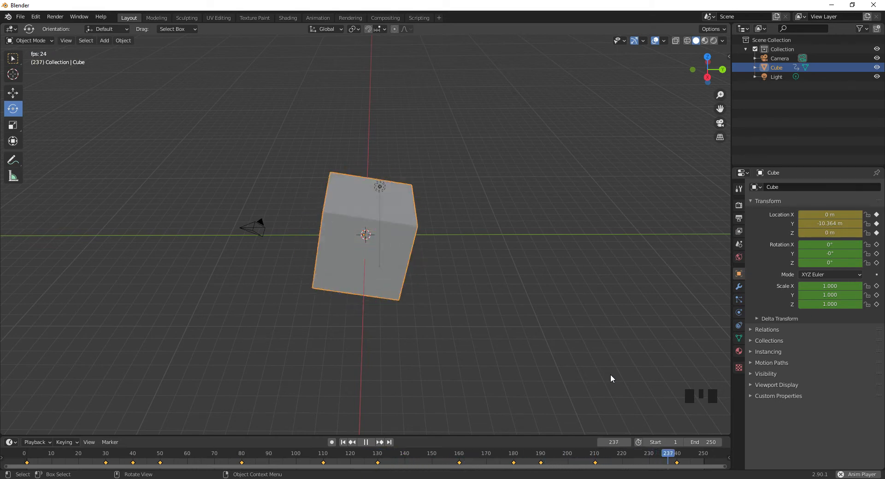
pyautogui.press('space')
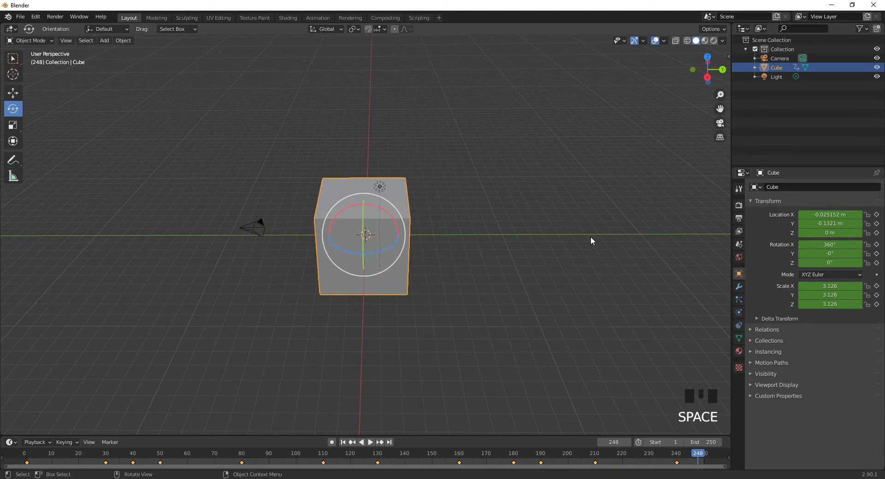
# Return to frame 240 and extend the animation by setting the scene's end frame to 400.
pyautogui.moveTo(692, 452)
pyautogui.mouseDown()
pyautogui.moveTo(657, 454)
pyautogui.moveTo(678, 454)
pyautogui.mouseUp()
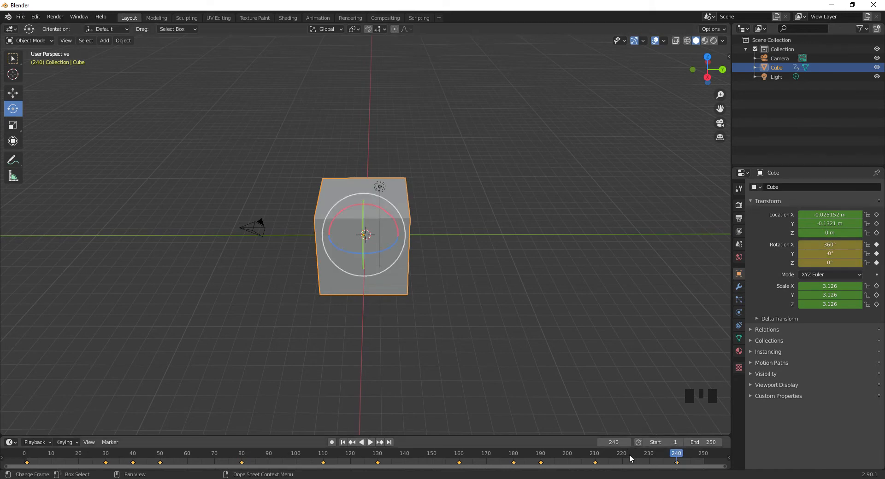
pyautogui.click(708, 442)
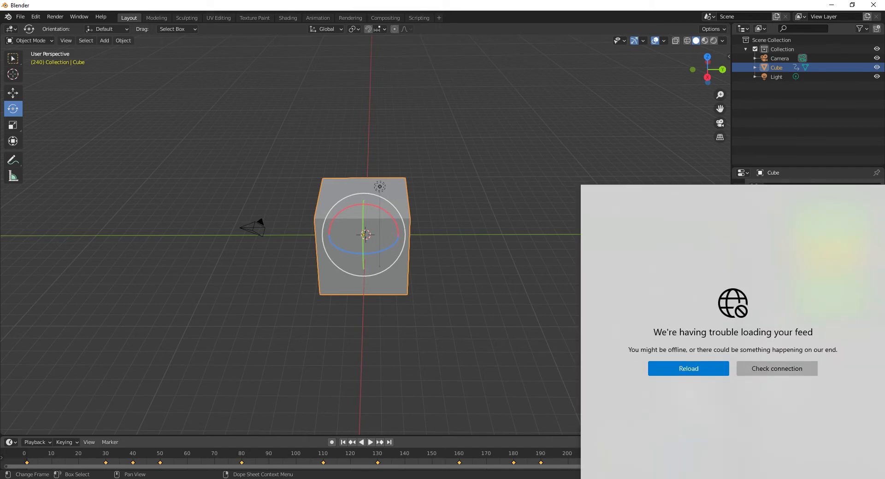
pyautogui.click(528, 298)
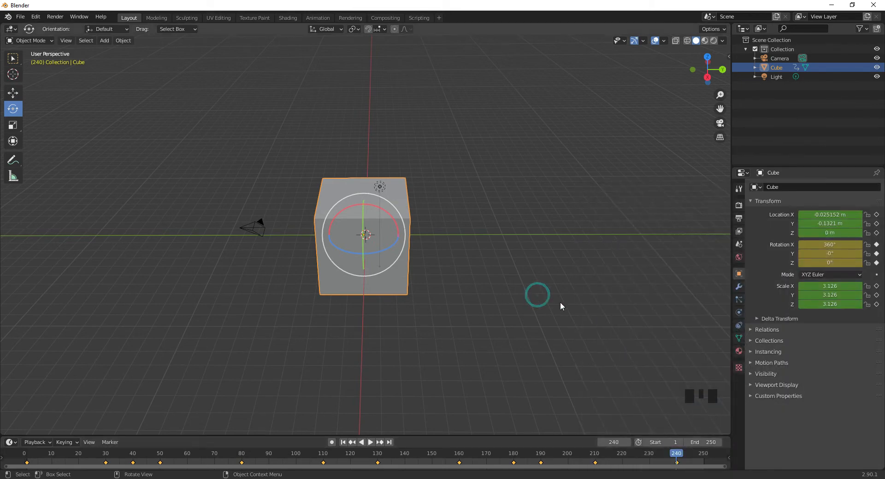
pyautogui.click(705, 441)
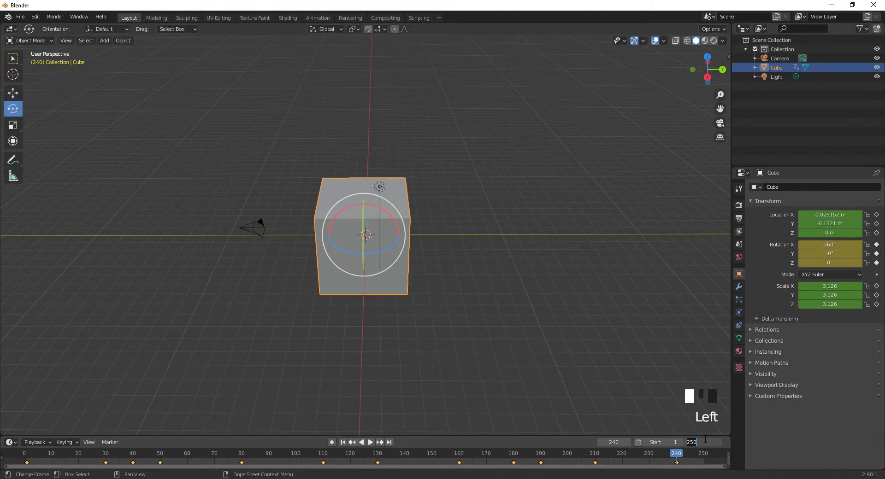
pyautogui.write('400')
pyautogui.click(587, 367)
# Insert another Rotation keyframe at frame 260 to hold the cube's orientation from frame 240.
pyautogui.moveTo(464, 469); pyautogui.dragTo(618, 467)
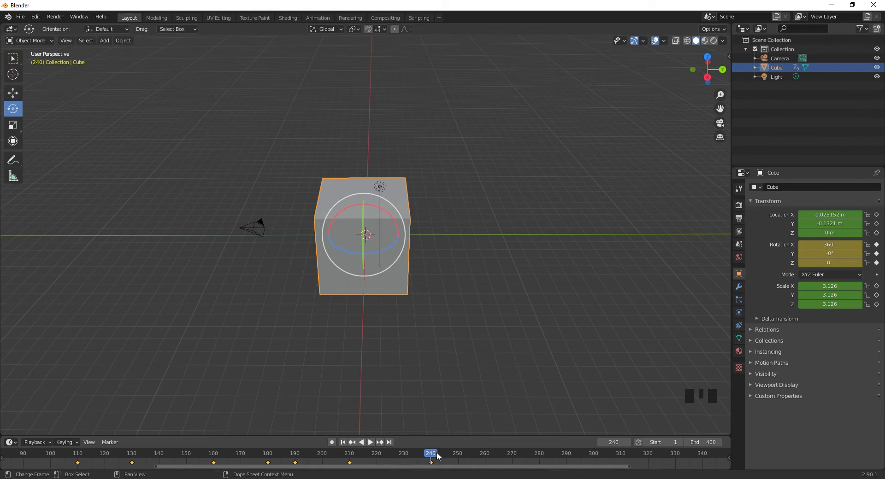
pyautogui.moveTo(442, 456); pyautogui.dragTo(487, 454)
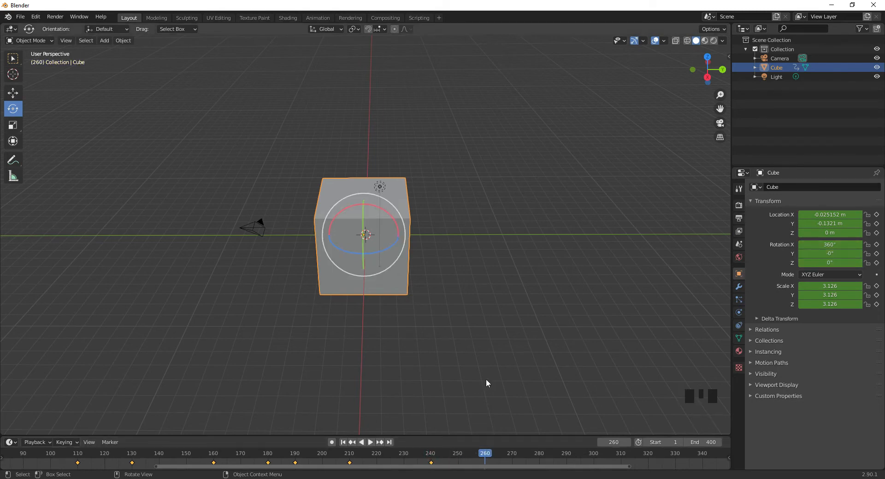
pyautogui.press('i')
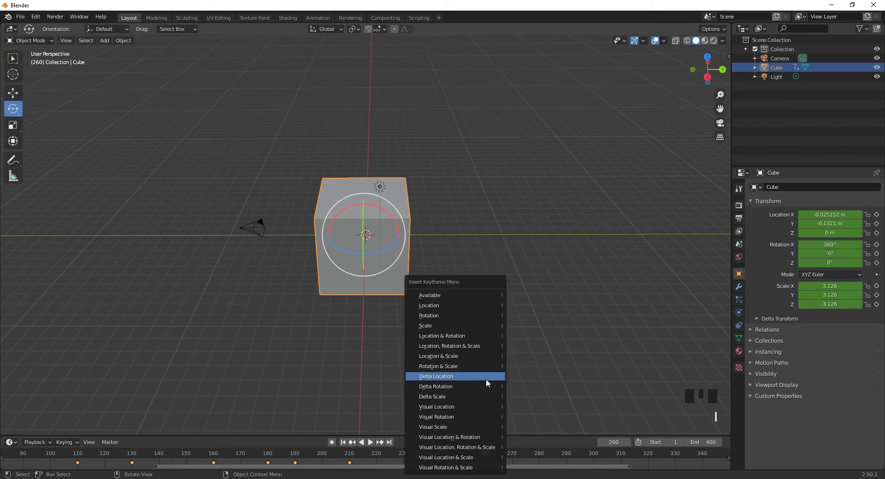
pyautogui.click(476, 316)
pyautogui.moveTo(485, 454)
pyautogui.mouseDown()
pyautogui.moveTo(448, 455)
pyautogui.moveTo(485, 441)
pyautogui.mouseUp()
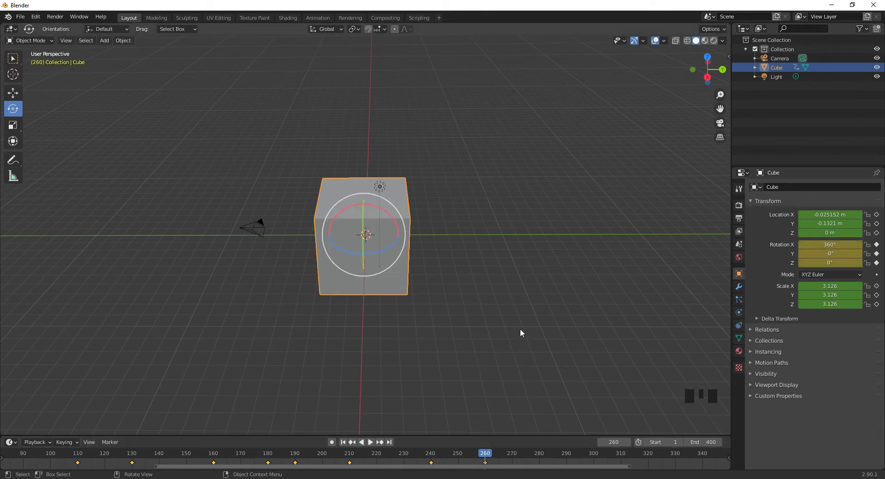
pyautogui.moveTo(484, 454)
pyautogui.mouseDown()
pyautogui.moveTo(343, 454)
pyautogui.moveTo(486, 440)
pyautogui.mouseUp()
# At frame 300, rotate the cube back to an X rotation of exactly 180° and insert a Rotation keyframe.
pyautogui.moveTo(489, 456); pyautogui.dragTo(593, 457)
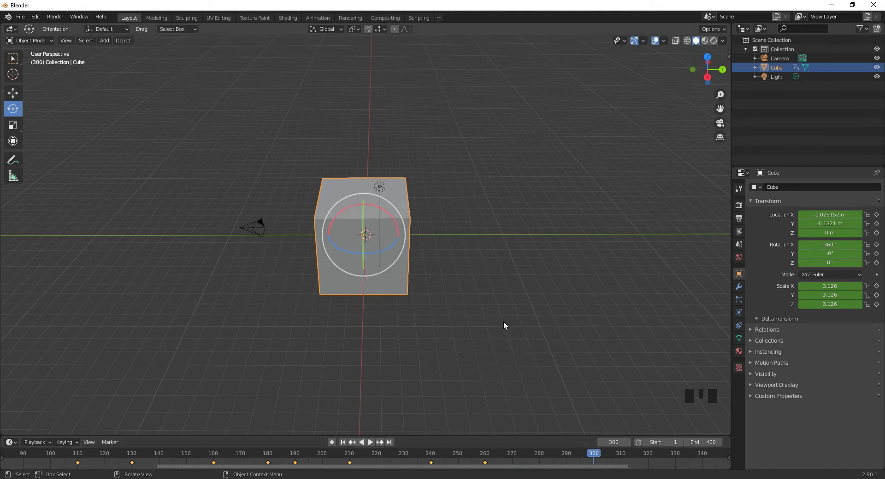
pyautogui.click(383, 213)
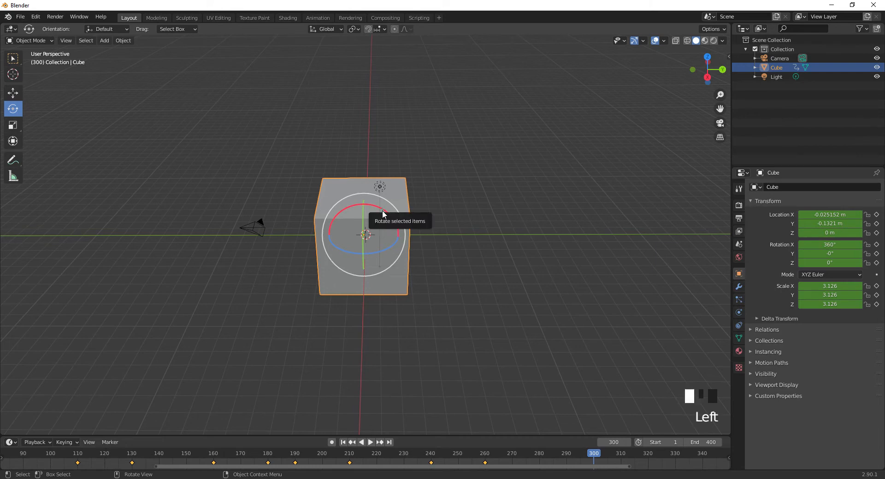
pyautogui.moveTo(383, 213); pyautogui.dragTo(330, 277)
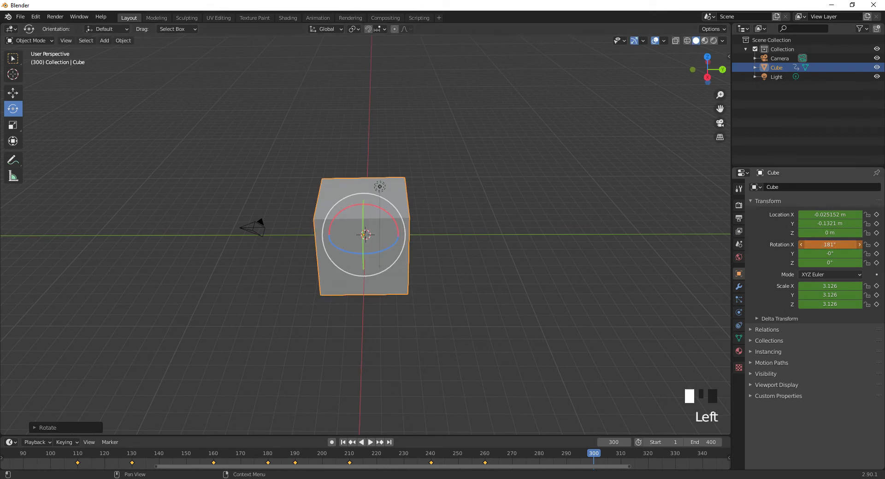
pyautogui.click(830, 245)
pyautogui.write('180')
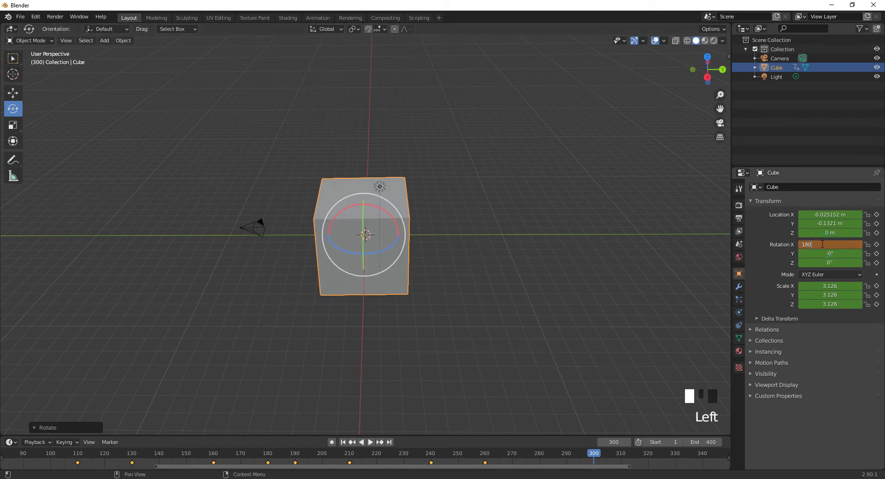
pyautogui.click(584, 211)
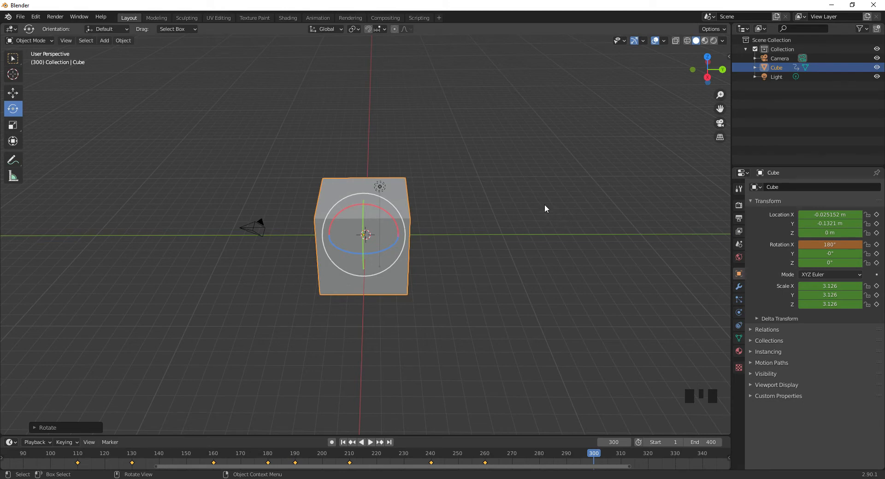
pyautogui.press('i')
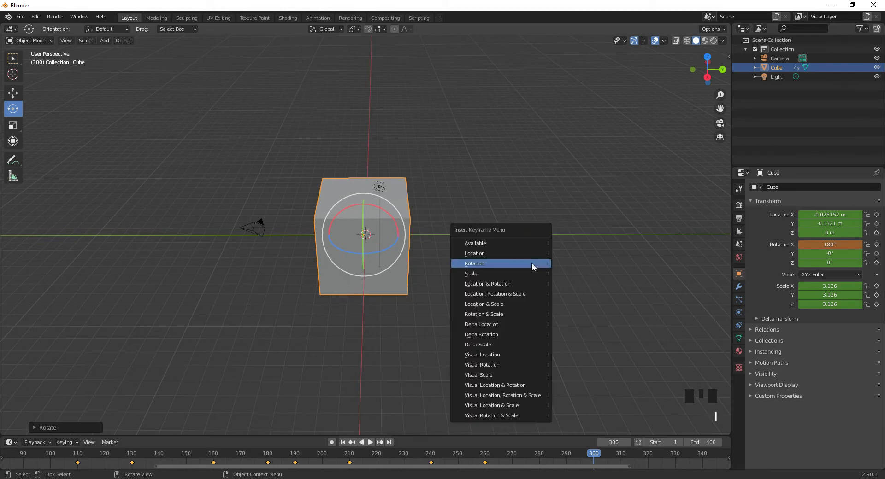
pyautogui.click(532, 263)
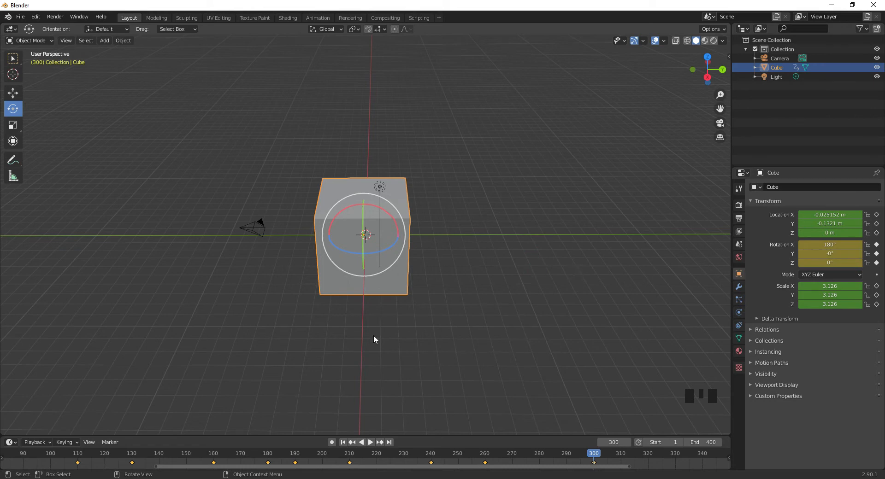
# Play the animation from frame 1 to review the cube's return rotation, stopping past frame 300.
pyautogui.click(343, 443)
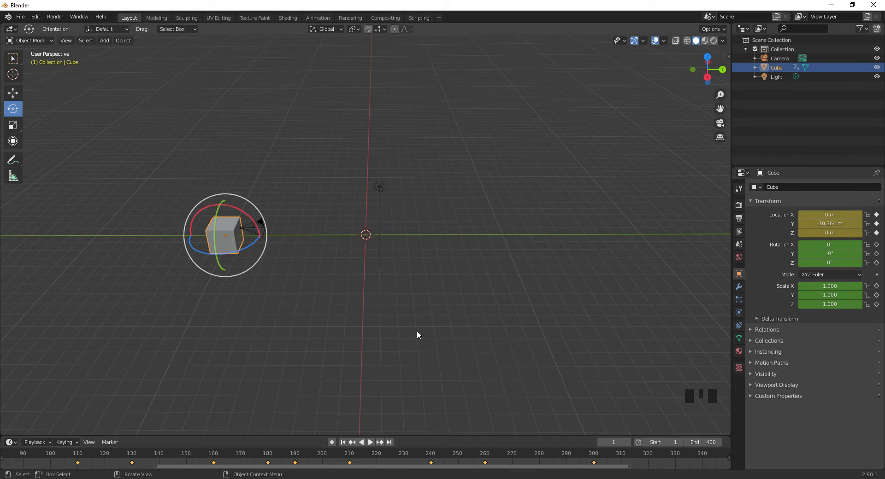
pyautogui.press('space')
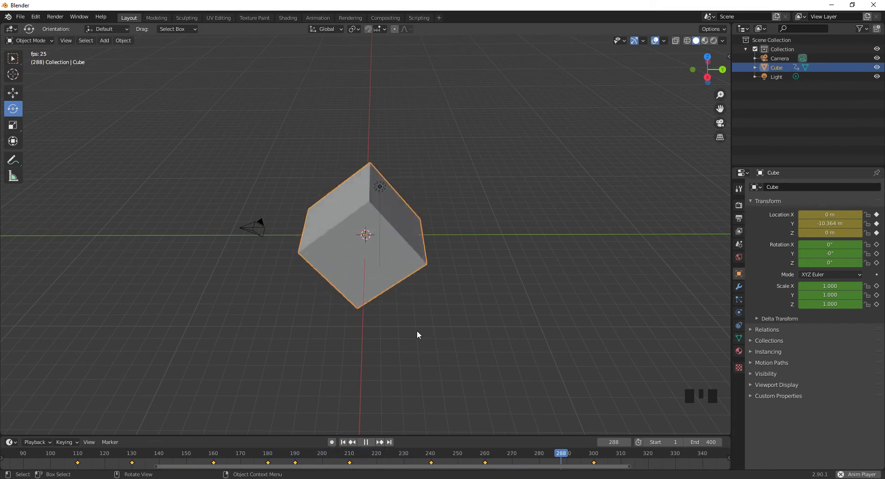
pyautogui.press('space')
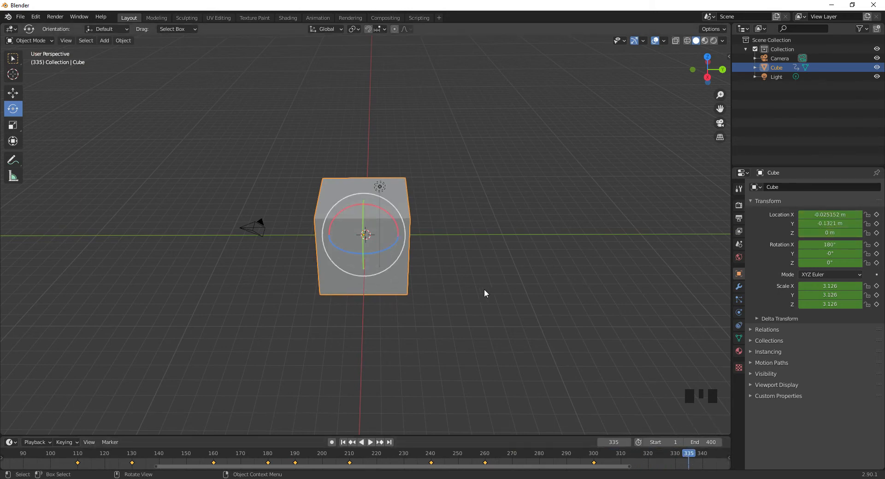
pyautogui.scroll(-4, 485, 288)
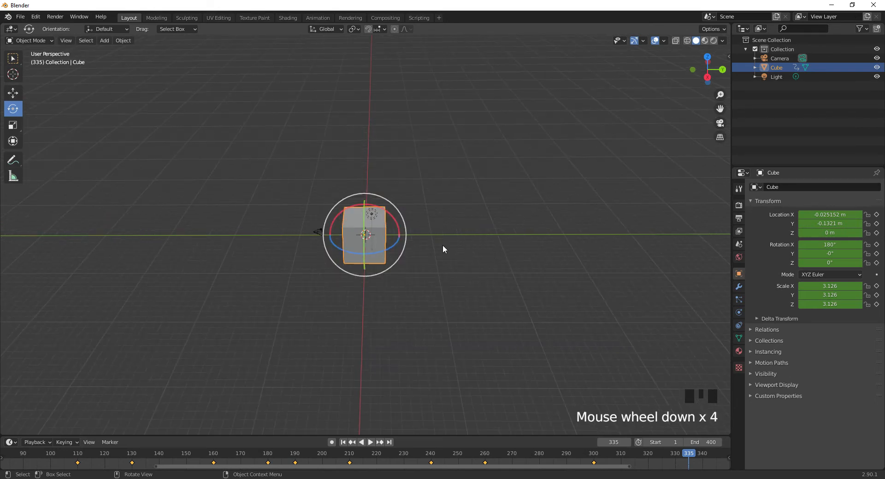
pyautogui.moveTo(510, 214)
pyautogui.mouseDown(button='middle')
pyautogui.moveTo(490, 214)
pyautogui.moveTo(520, 217)
pyautogui.moveTo(507, 219)
pyautogui.mouseUp(button='middle')
pyautogui.scroll(4, 422, 237)
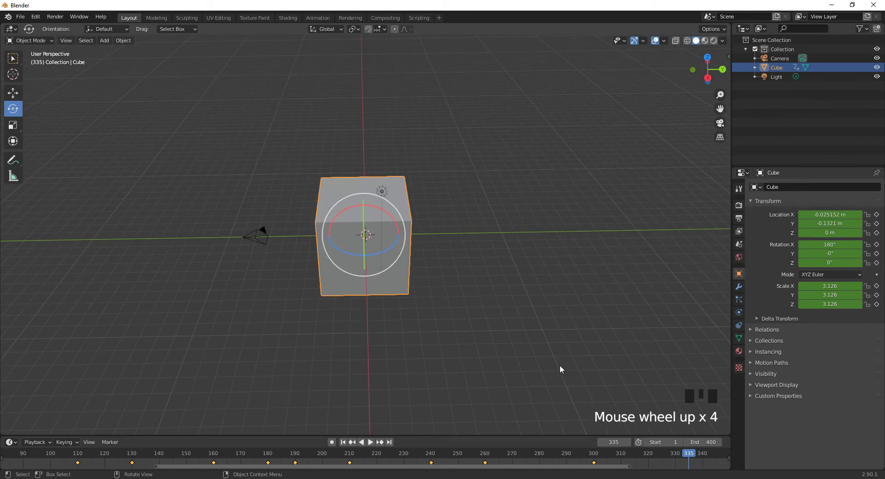
# Return the timeline to frame 1 and deselect the animated cube.
pyautogui.moveTo(691, 456); pyautogui.dragTo(3, 454)
pyautogui.click(343, 442)
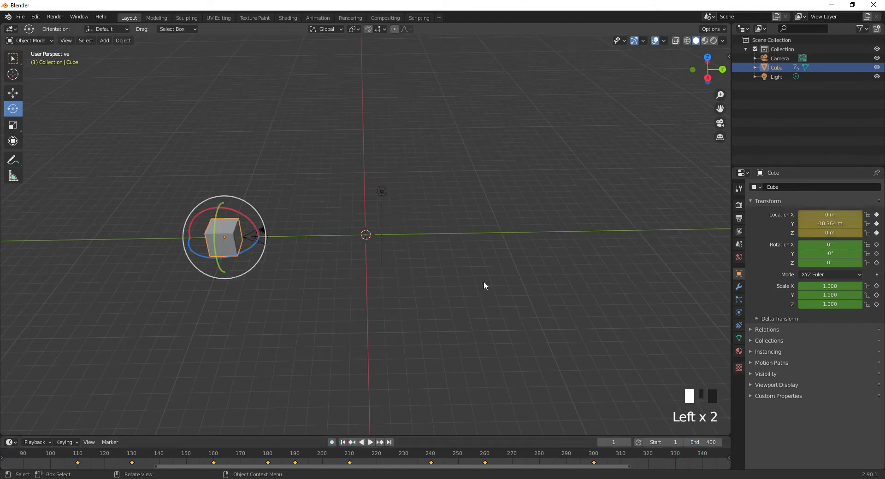
pyautogui.moveTo(450, 261); pyautogui.dragTo(485, 251, button='middle')
pyautogui.click(415, 256)
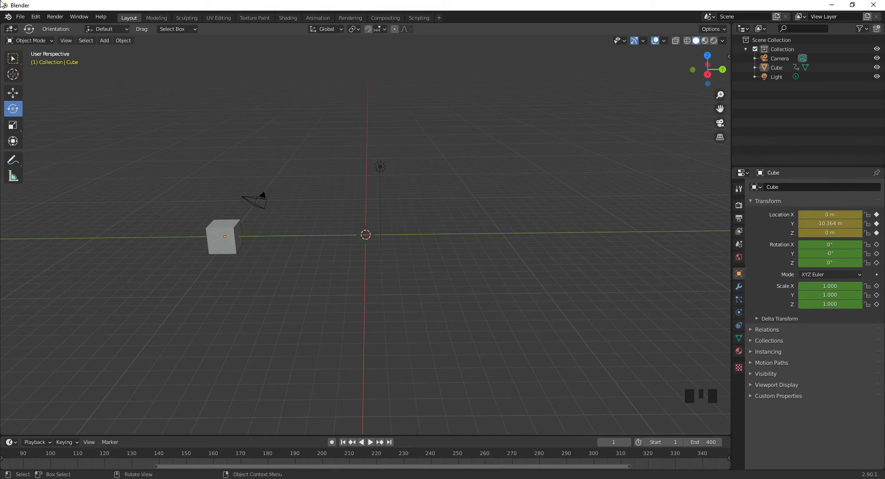
# Save the scene as "Morion Graphic Tutorial" in the Motion Graphic Tutorial folder on the Desktop.
pyautogui.click(20, 16)
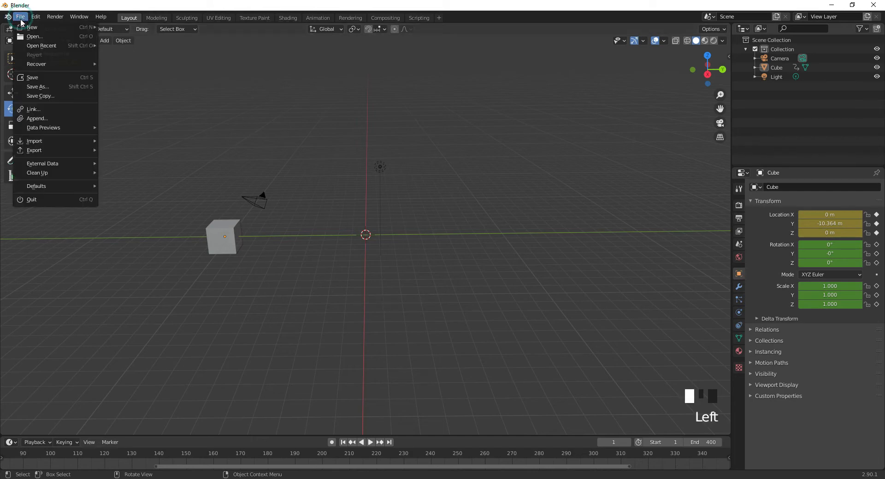
pyautogui.click(32, 77)
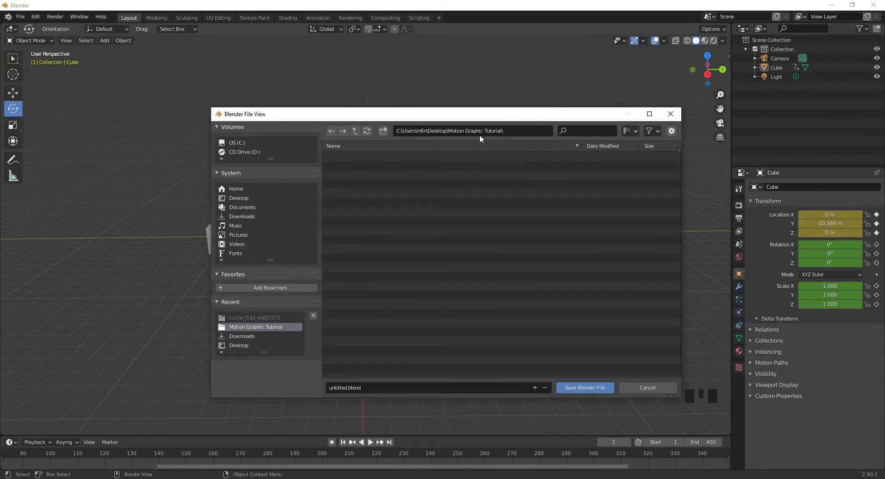
pyautogui.click(391, 387)
pyautogui.write('Mo')
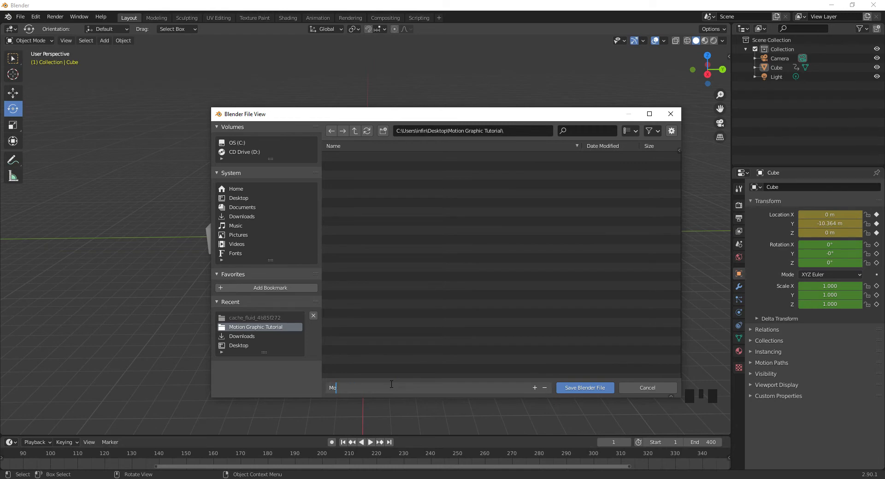
pyautogui.write('rion Graphic Tutorial')
pyautogui.click(588, 387)
# Enable automatic packing of external data into the .blend file and save the file again.
pyautogui.click(20, 17)
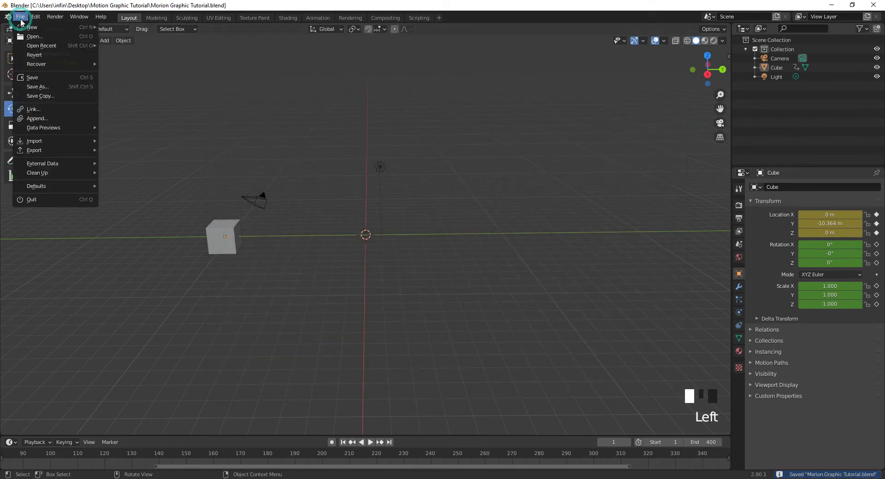
pyautogui.moveTo(40, 164)
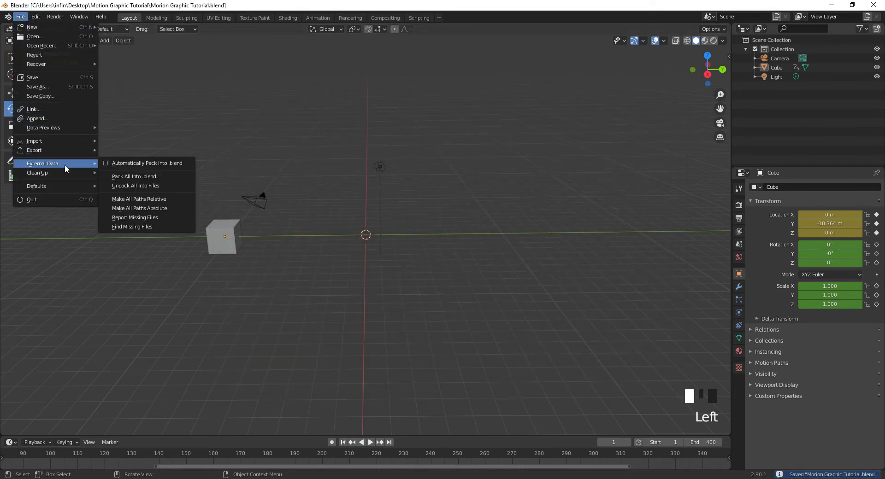
pyautogui.click(145, 163)
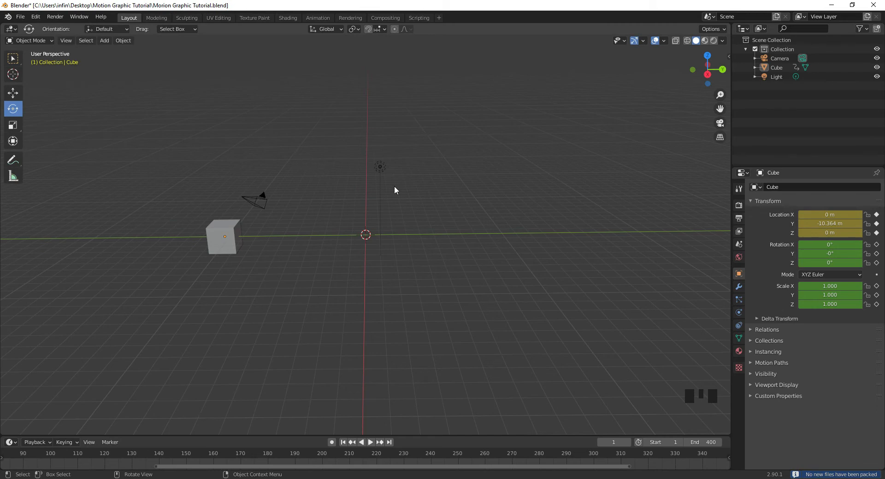
pyautogui.click(20, 17)
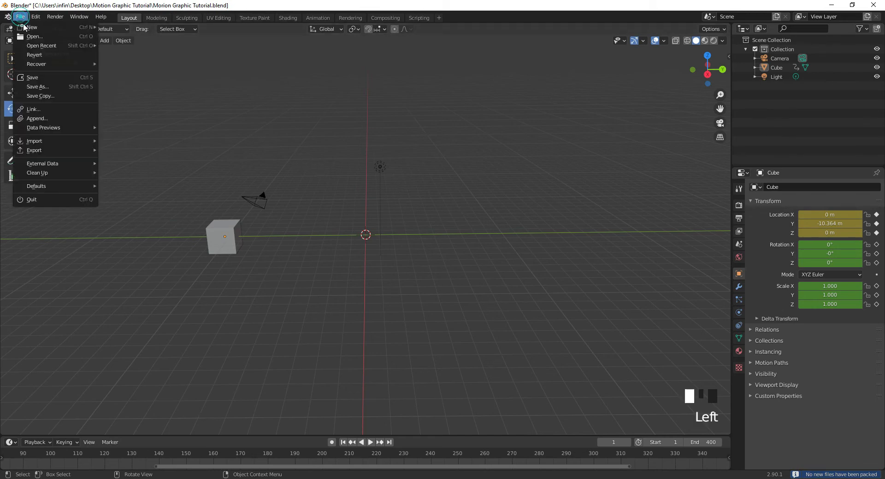
pyautogui.click(32, 78)
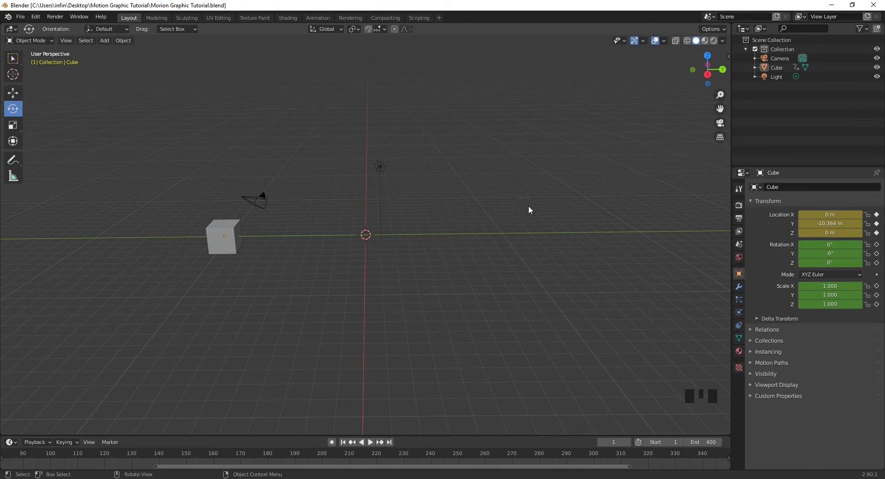
# Add a new cube mesh at the world origin.
pyautogui.press('shift')
pyautogui.hotkey('shift', 'a')
pyautogui.moveTo(529, 207)
pyautogui.click(105, 41)
pyautogui.moveTo(108, 49)
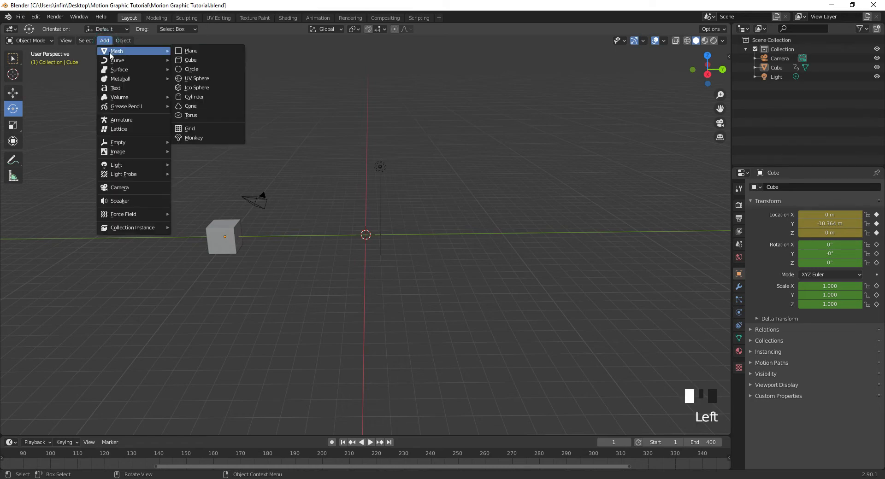
pyautogui.click(206, 59)
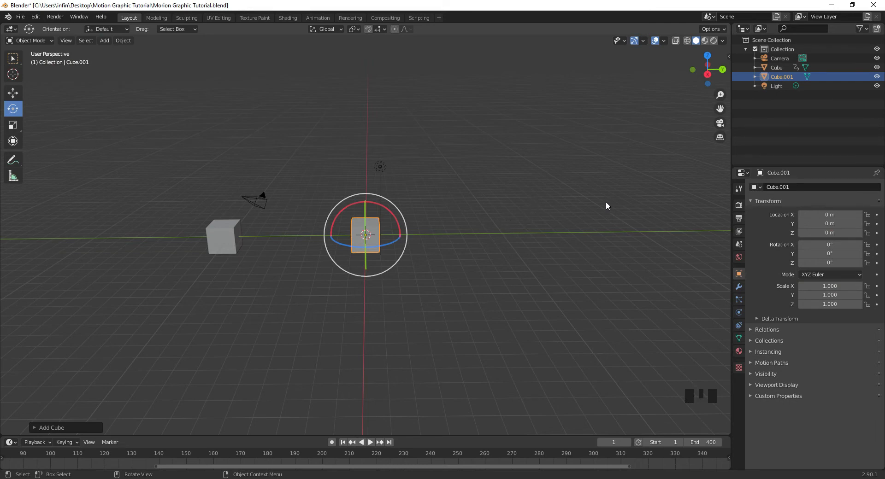
# Scale the new cube to about 8.27 in X and Y only, making a wide flat slab.
pyautogui.moveTo(606, 206); pyautogui.dragTo(385, 188, button='middle')
pyautogui.click(13, 126)
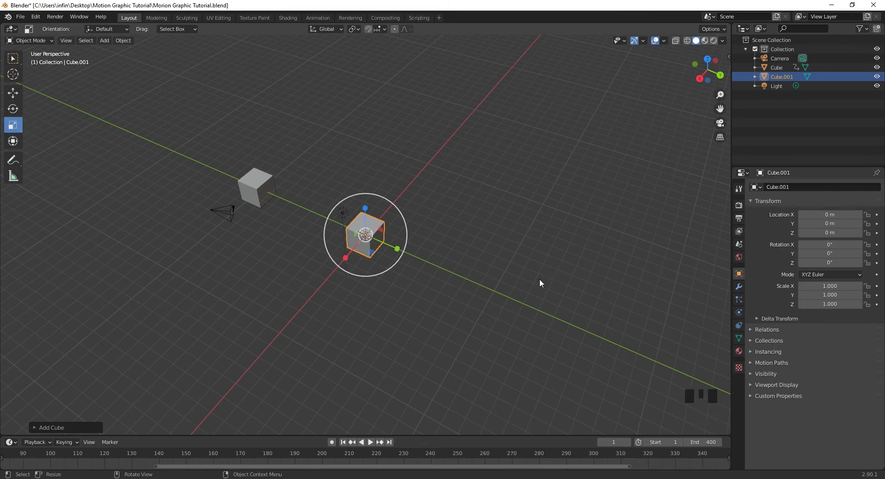
pyautogui.scroll(2, 369, 281)
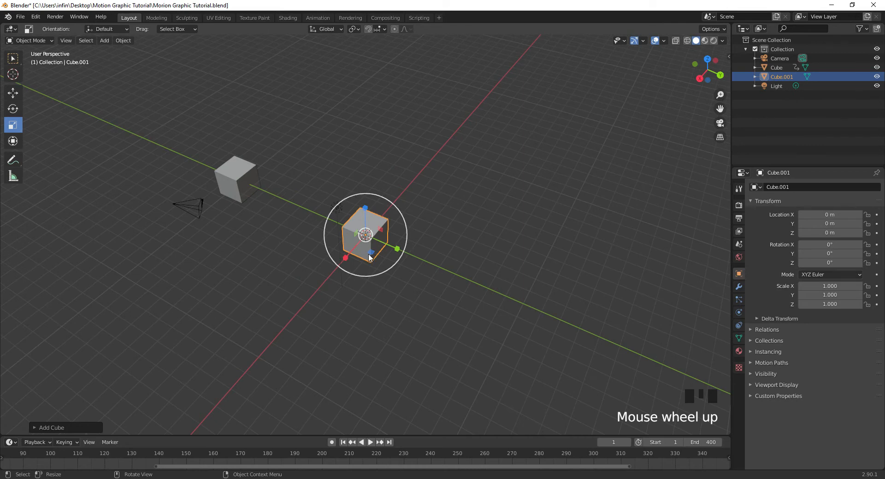
pyautogui.click(372, 257)
pyautogui.moveTo(372, 257); pyautogui.dragTo(464, 387)
# Move the slab down along the Z axis to about -0.98 m.
pyautogui.moveTo(559, 306); pyautogui.dragTo(4, 105, button='middle')
pyautogui.click(13, 93)
pyautogui.moveTo(369, 195); pyautogui.dragTo(368, 214)
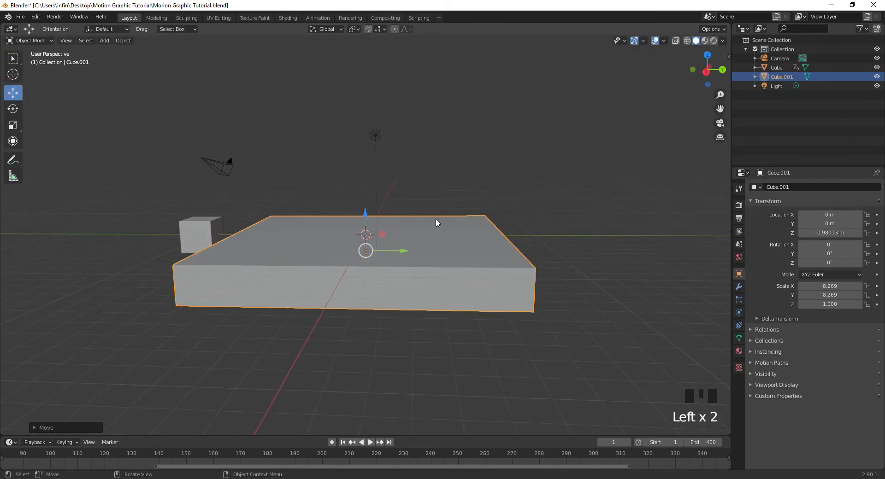
# Play the animation to check the animated cube against the slab, stopping past frame 300, and return to frame 1.
pyautogui.press('space')
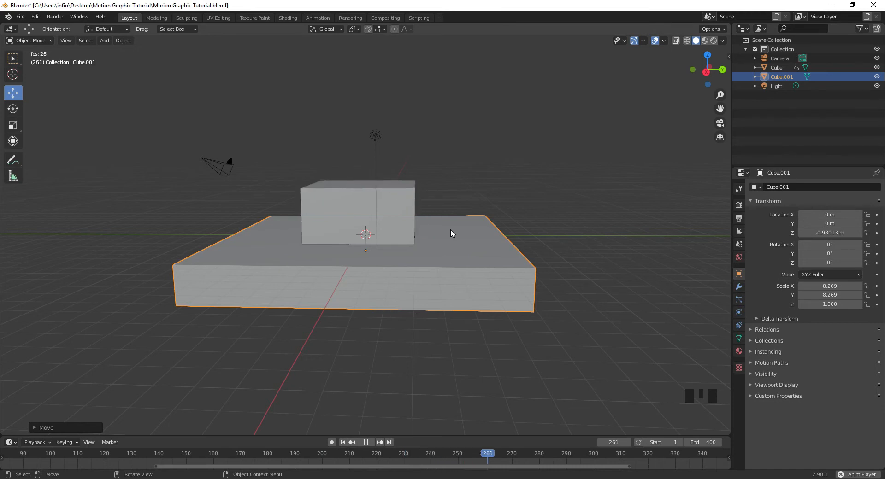
pyautogui.press('v')
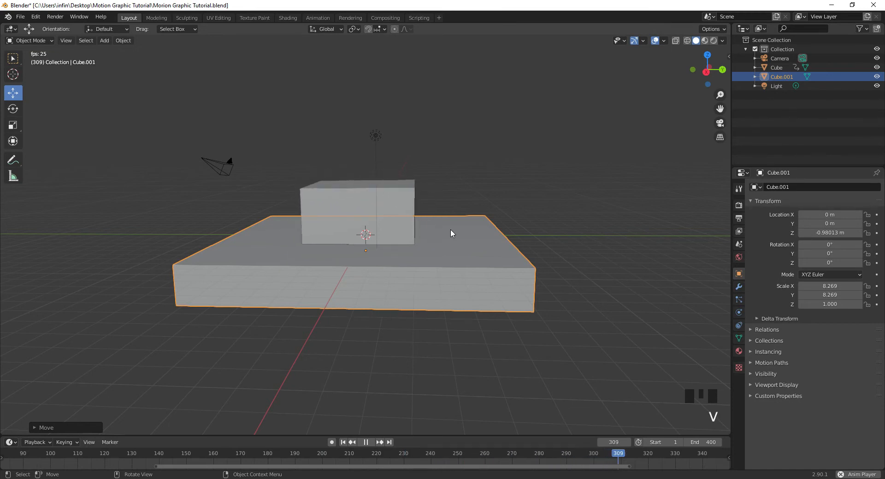
pyautogui.press('space')
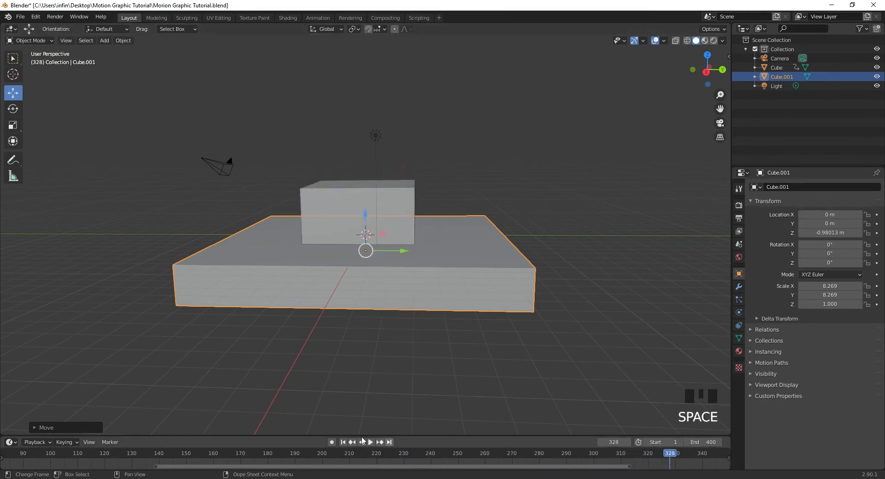
pyautogui.click(343, 443)
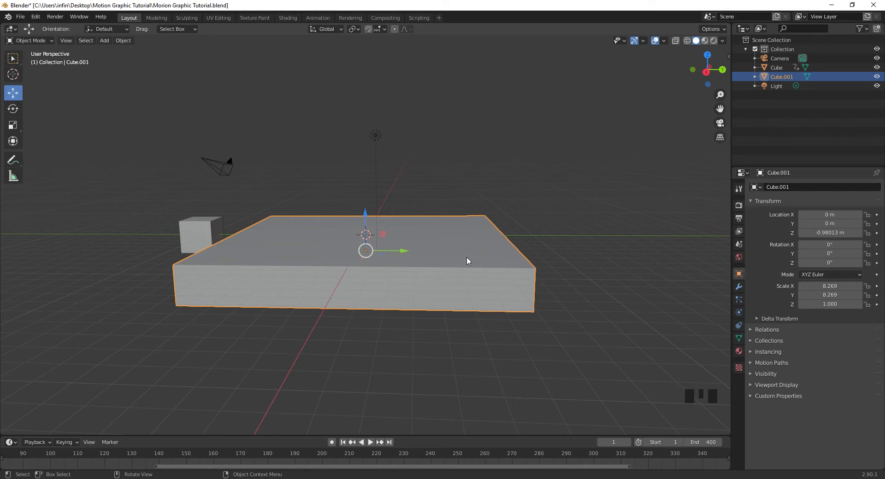
# Apply the Quick Liquid effect to the slab and save the file.
pyautogui.click(123, 41)
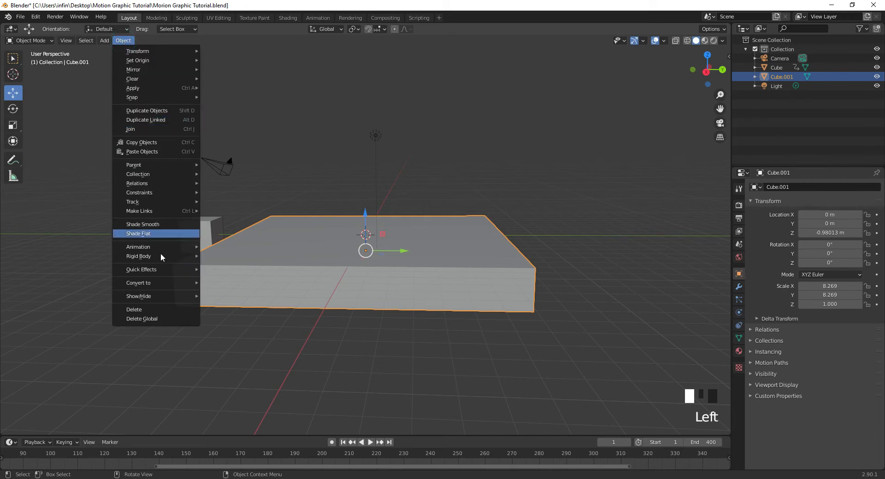
pyautogui.moveTo(167, 269)
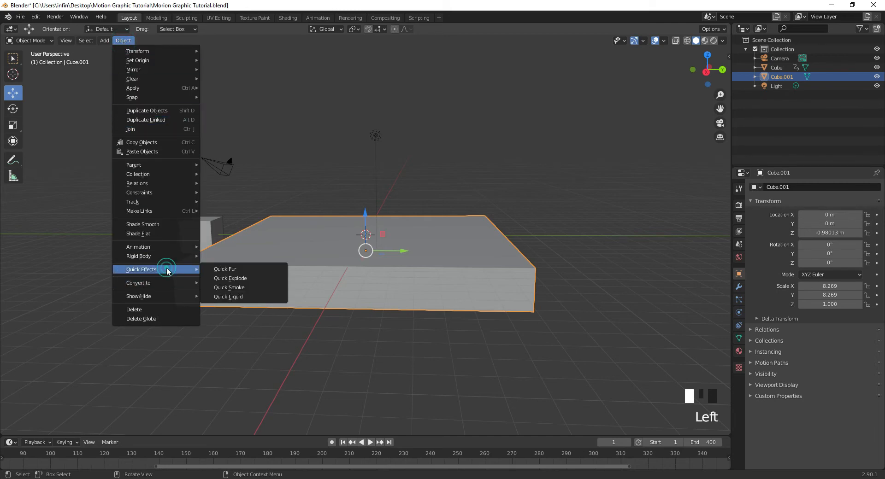
pyautogui.click(244, 298)
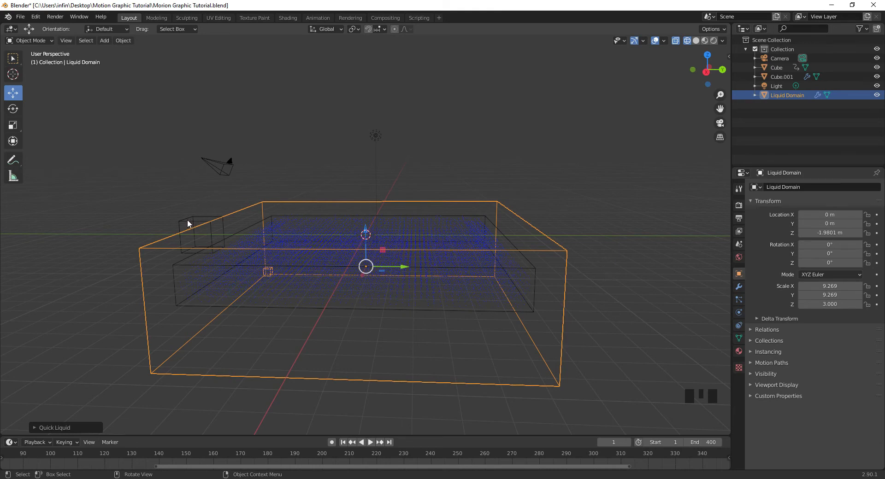
pyautogui.click(20, 17)
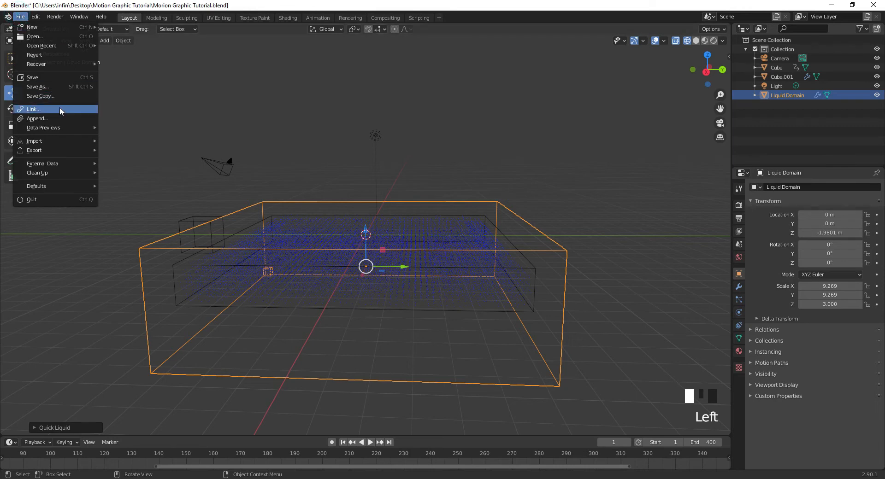
pyautogui.click(52, 78)
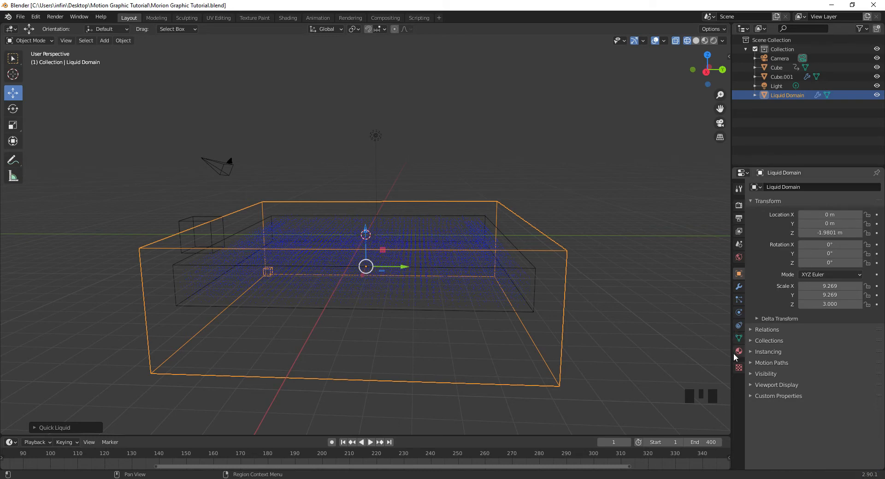
# In the liquid domain's fluid cache settings, accept the cache_fluid_4b85f272 folder as the cache location and toggle the Is Resumable option.
pyautogui.click(739, 314)
pyautogui.scroll(-14, 837, 296)
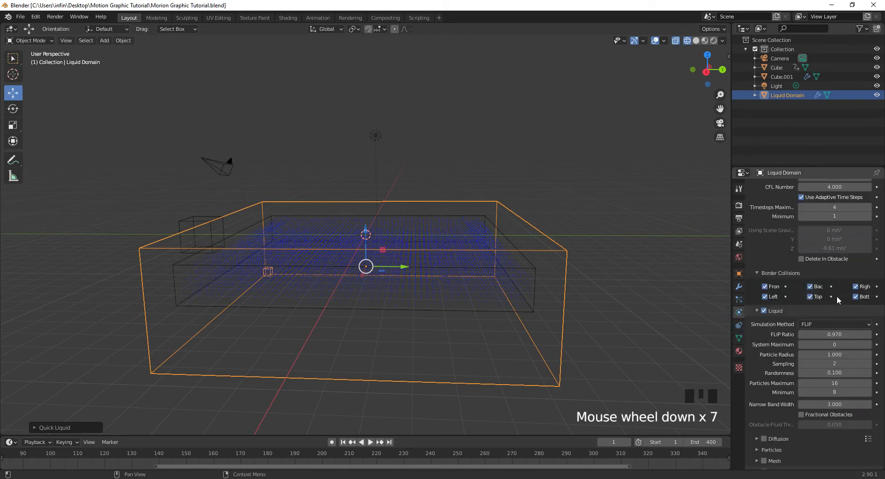
pyautogui.scroll(-10, 836, 304)
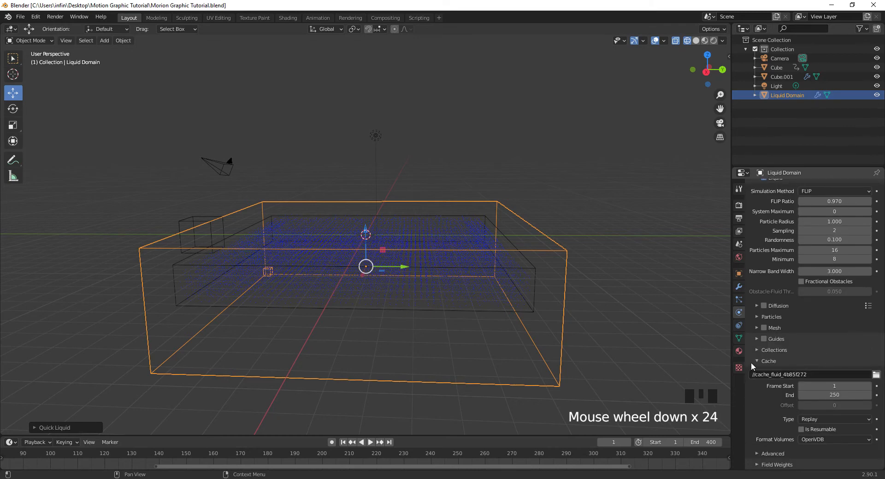
pyautogui.click(876, 375)
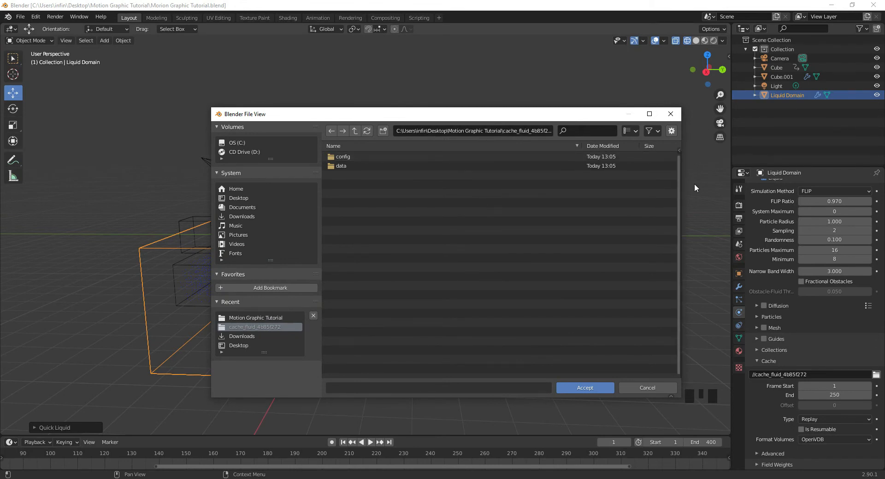
pyautogui.click(582, 389)
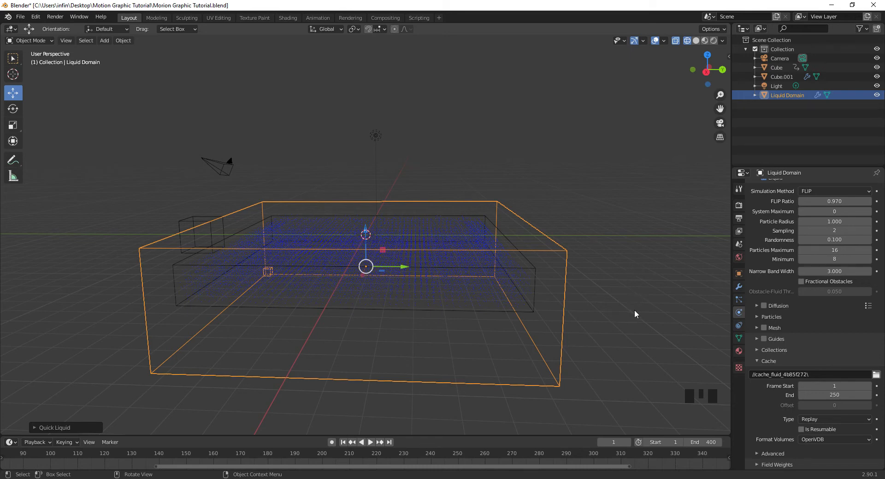
pyautogui.click(801, 430)
# Select the slab to view its fluid flow settings, and reselect the liquid domain.
pyautogui.click(524, 270)
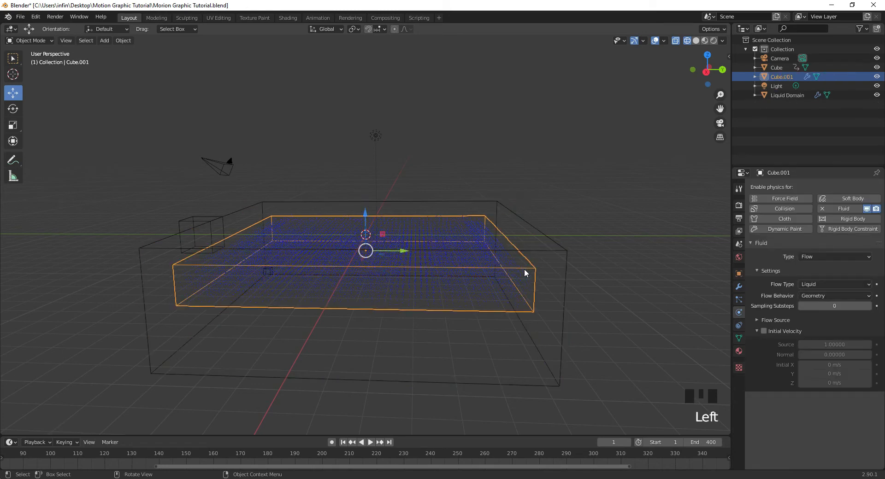
pyautogui.click(558, 250)
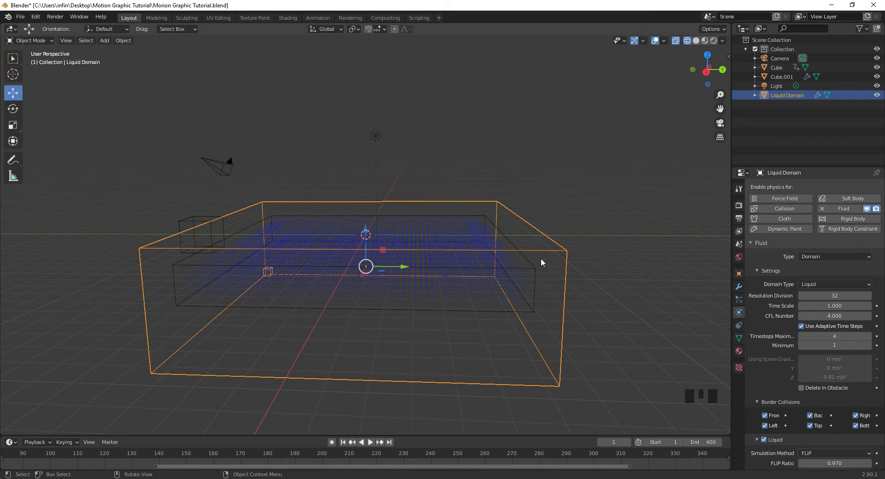
# Play the animation to preview the liquid particles inside the domain, stop it, and return to frame 1.
pyautogui.press('space')
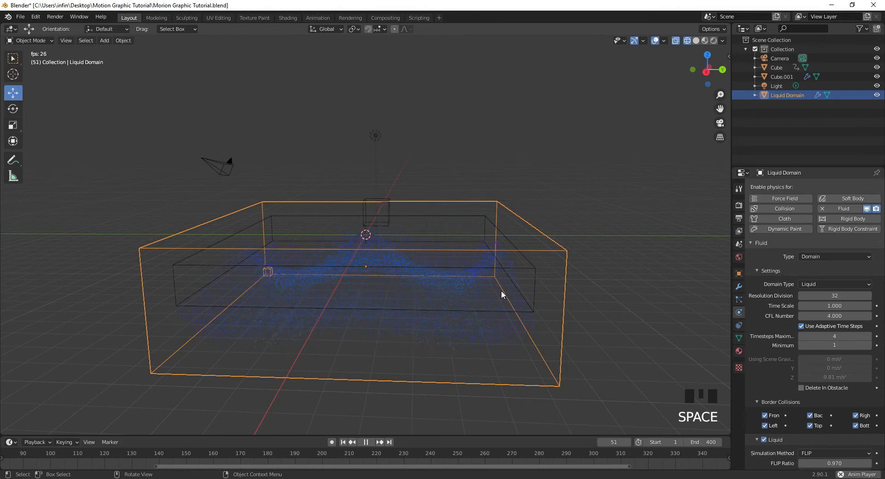
pyautogui.press('space')
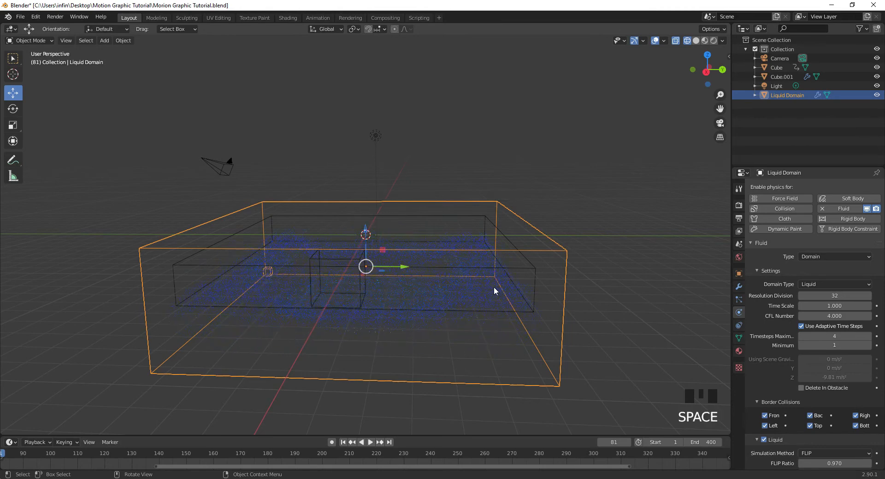
pyautogui.click(343, 443)
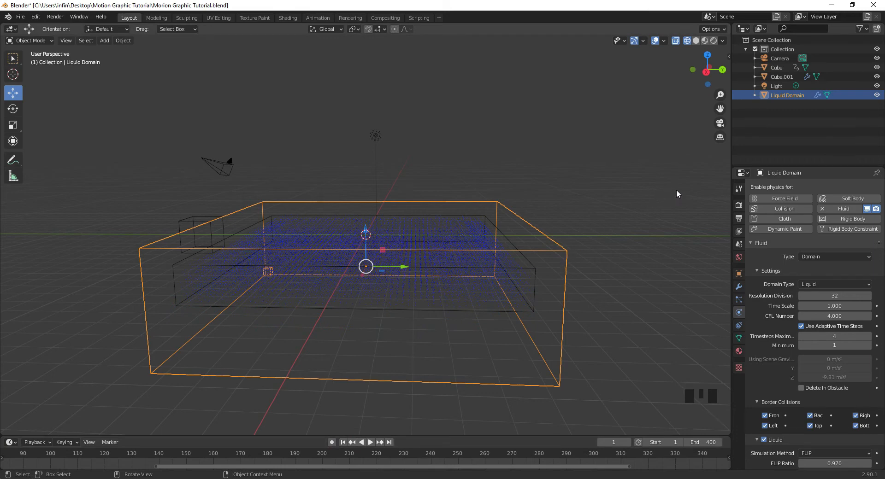
# Scale the liquid domain to about 0.89 to match the slab's footprint and raise it until its base meets the slab's underside.
pyautogui.press('s')
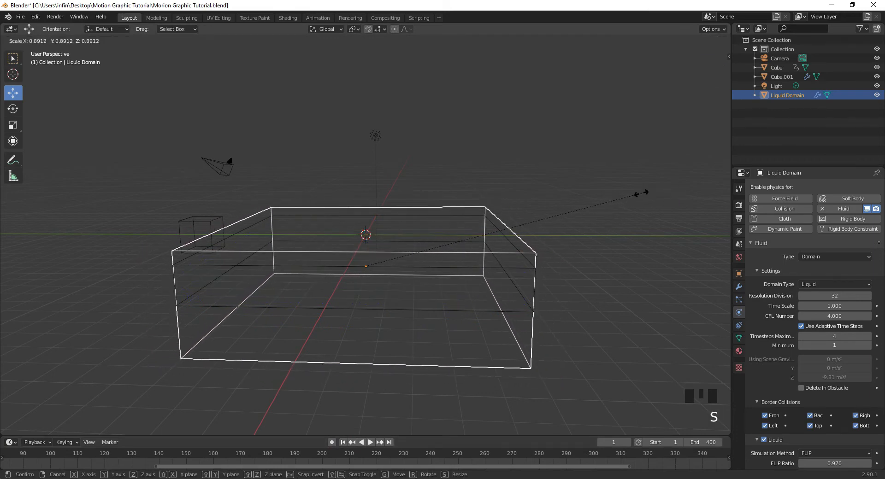
pyautogui.click(641, 193)
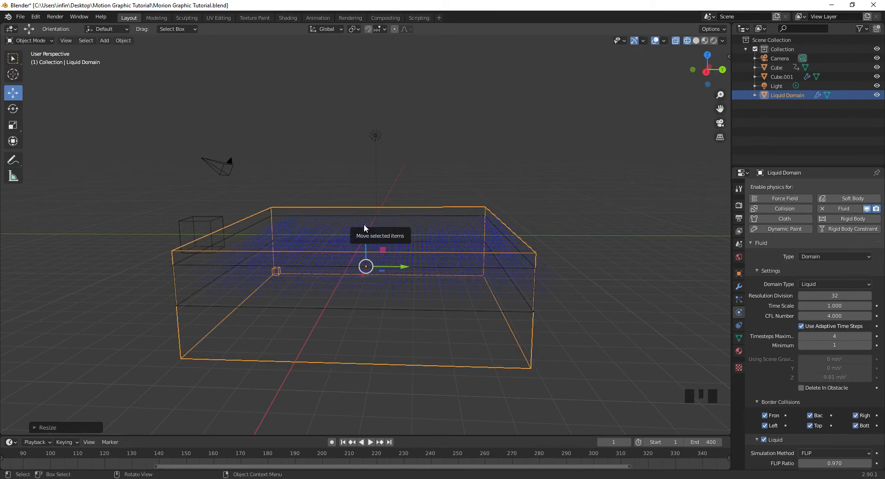
pyautogui.moveTo(364, 230); pyautogui.dragTo(362, 180)
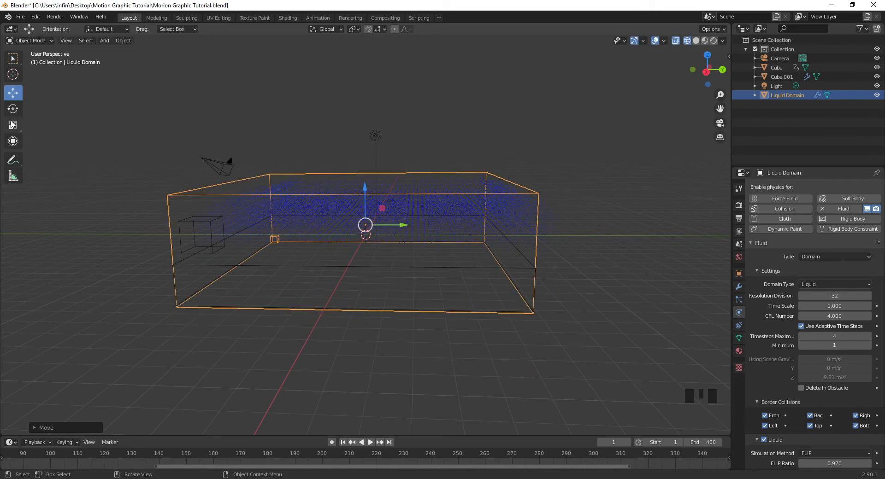
# Stretch the liquid domain along Z into a much taller box and raise it so its base aligns with the slab's underside.
pyautogui.click(12, 125)
pyautogui.moveTo(385, 180); pyautogui.dragTo(364, 186)
pyautogui.hotkey('ctrl', 'z')
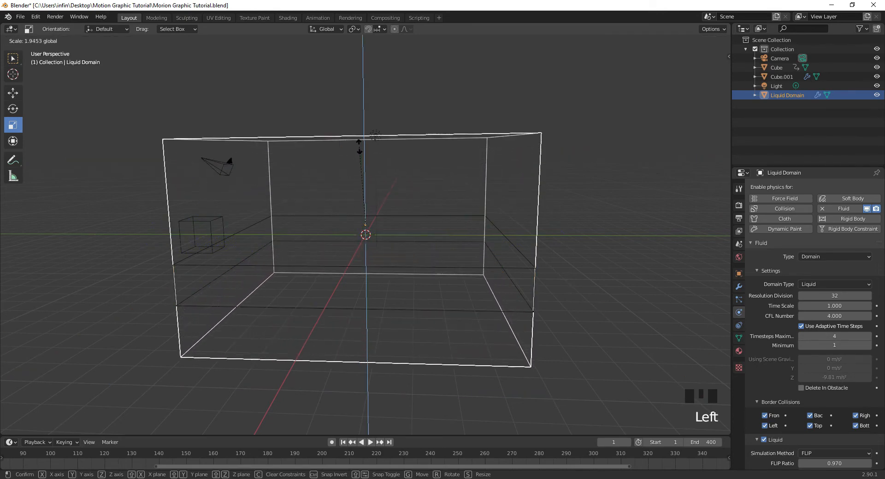
pyautogui.click(361, 118)
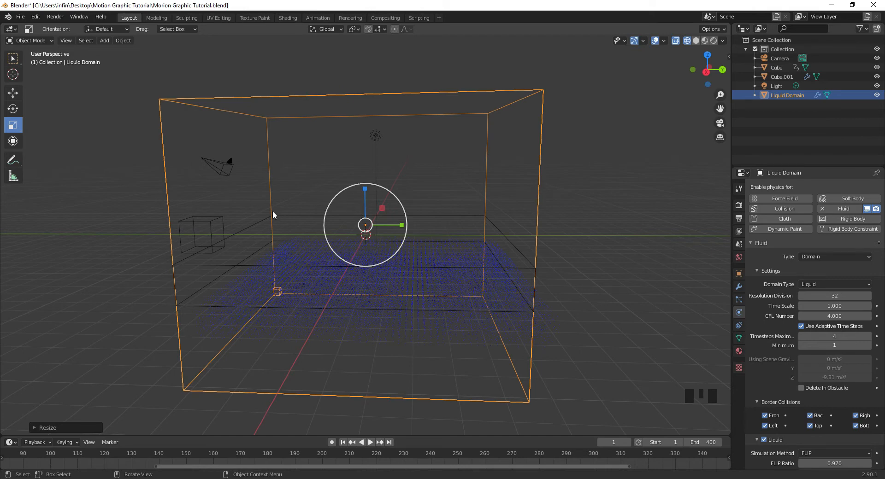
pyautogui.click(366, 185)
pyautogui.moveTo(366, 184); pyautogui.dragTo(356, 88)
pyautogui.click(17, 93)
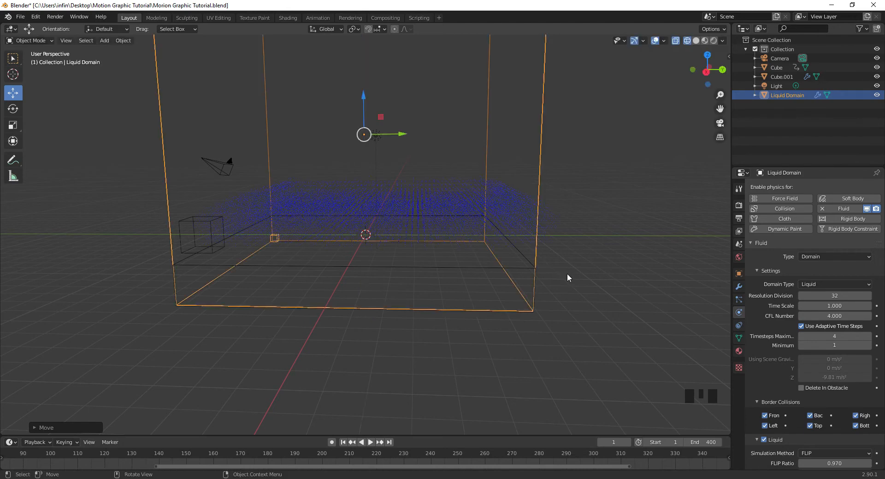
pyautogui.moveTo(567, 277); pyautogui.dragTo(506, 229, button='middle')
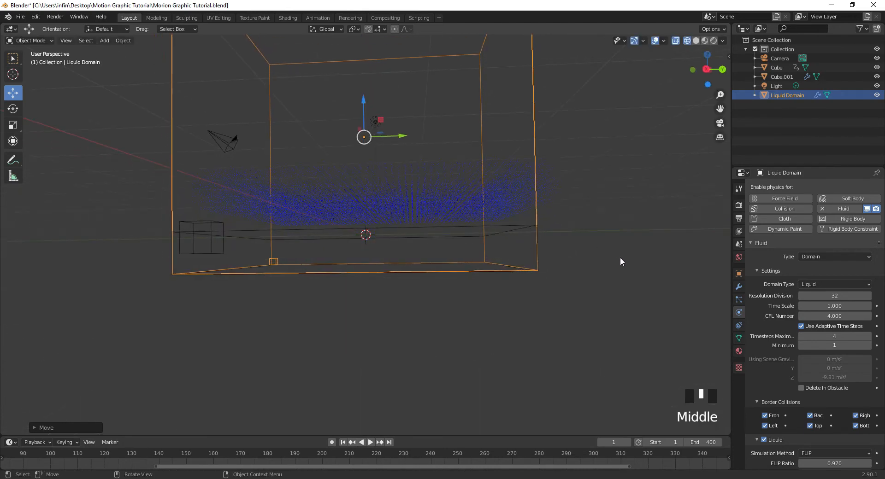
pyautogui.moveTo(621, 261); pyautogui.dragTo(584, 272, button='middle')
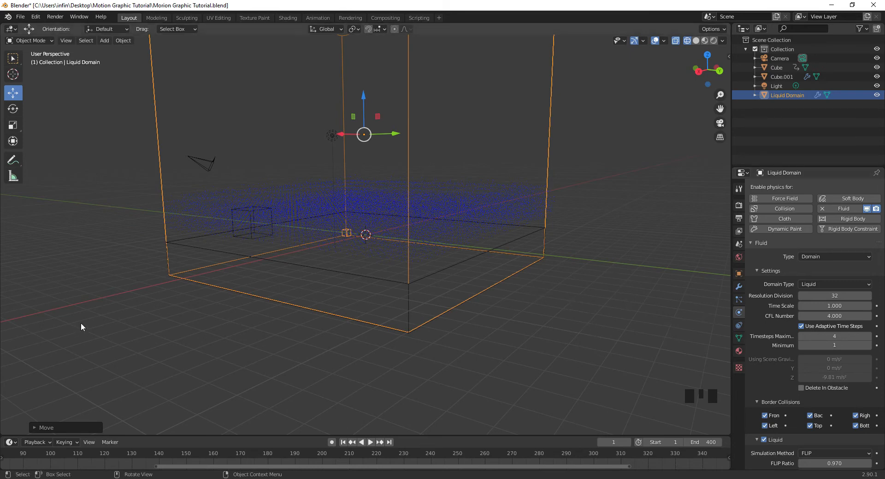
# Enable Fluid physics on the animated cube with type Effector, using Collision as effector type, and save the file.
pyautogui.moveTo(81, 322); pyautogui.dragTo(145, 316, button='middle')
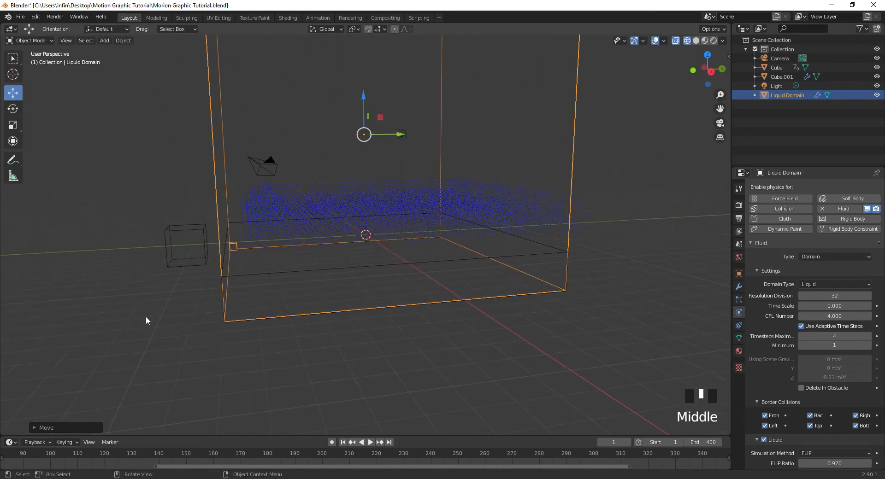
pyautogui.click(174, 231)
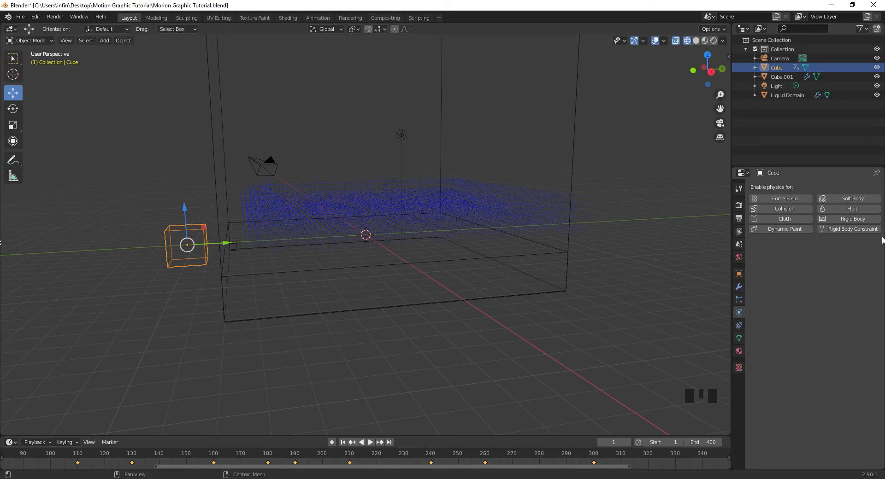
pyautogui.click(843, 208)
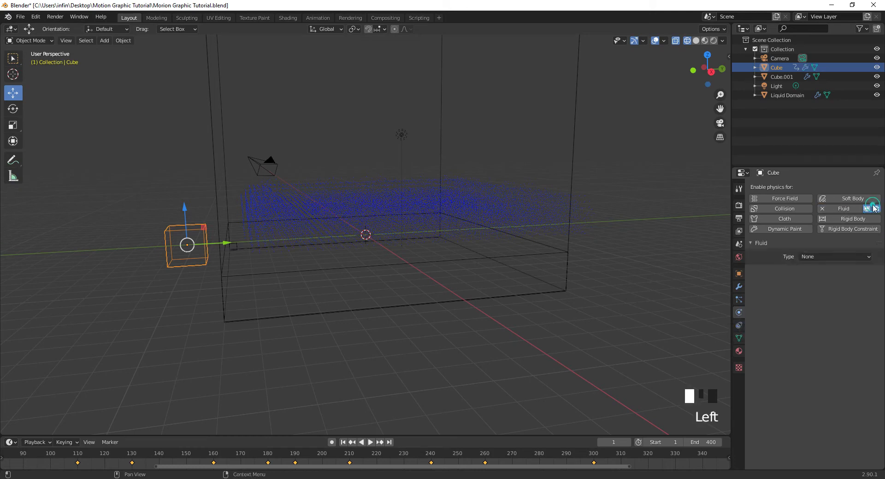
pyautogui.click(846, 256)
pyautogui.click(838, 298)
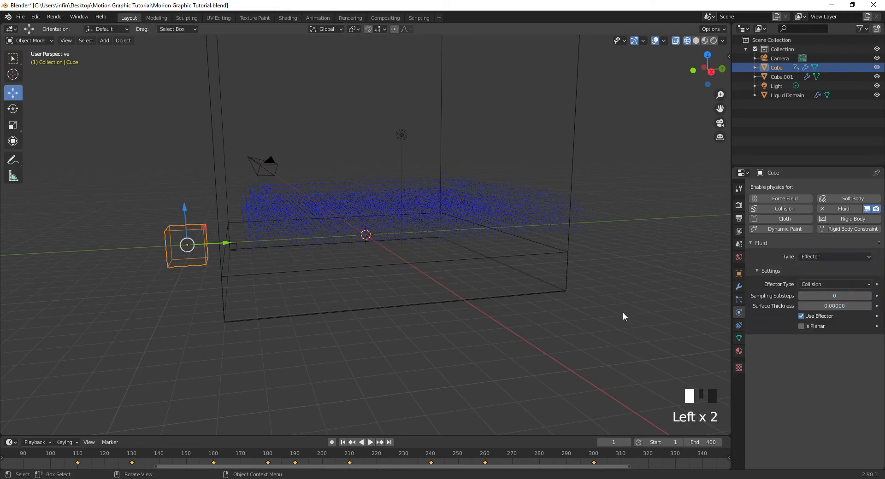
pyautogui.click(604, 307)
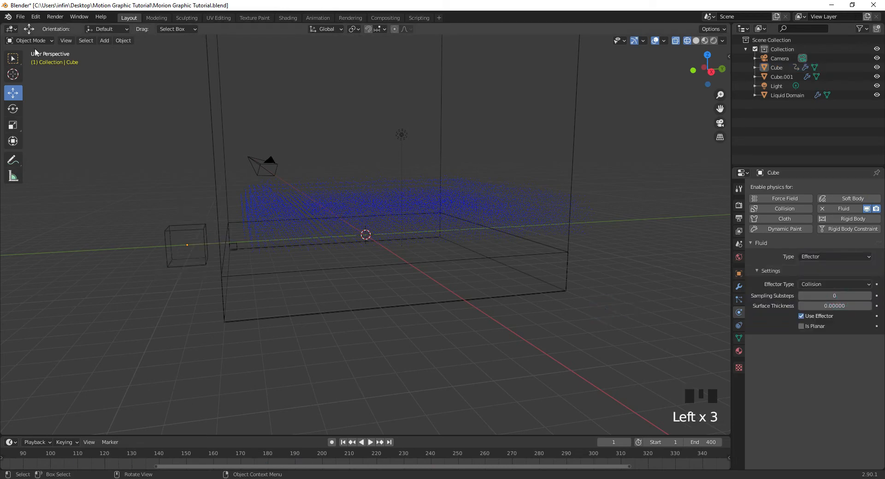
pyautogui.click(20, 18)
pyautogui.click(41, 79)
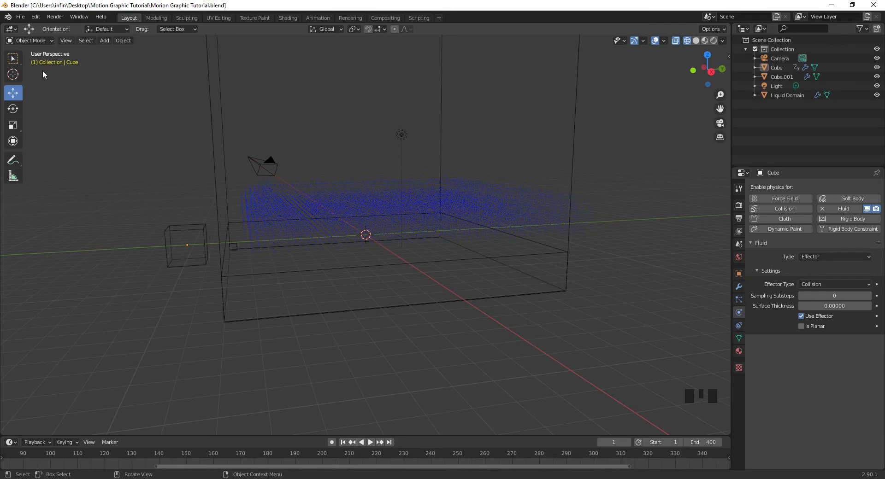
# Set the liquid domain's resolution divisions to 100 and its time scale to 1.5.
pyautogui.click(573, 139)
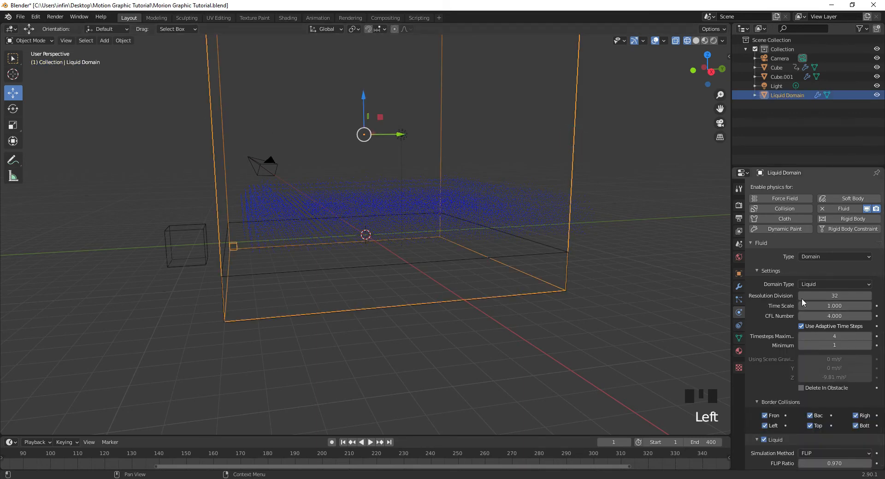
pyautogui.click(850, 297)
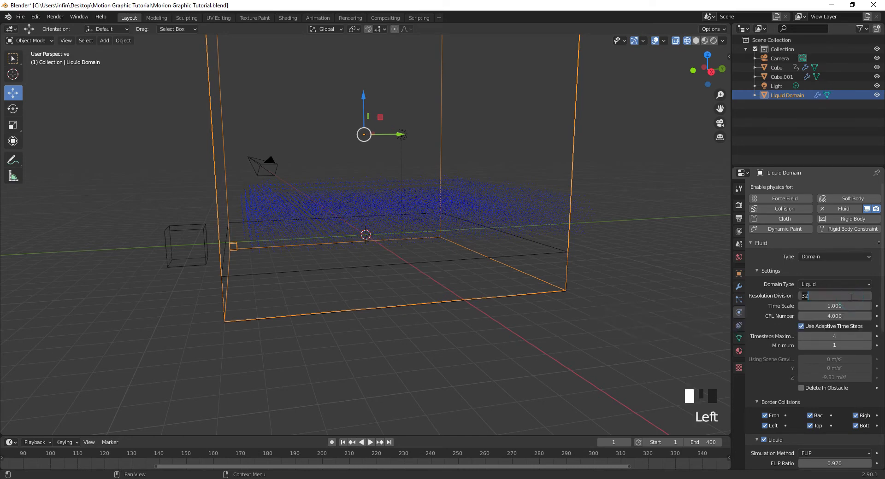
pyautogui.write('100')
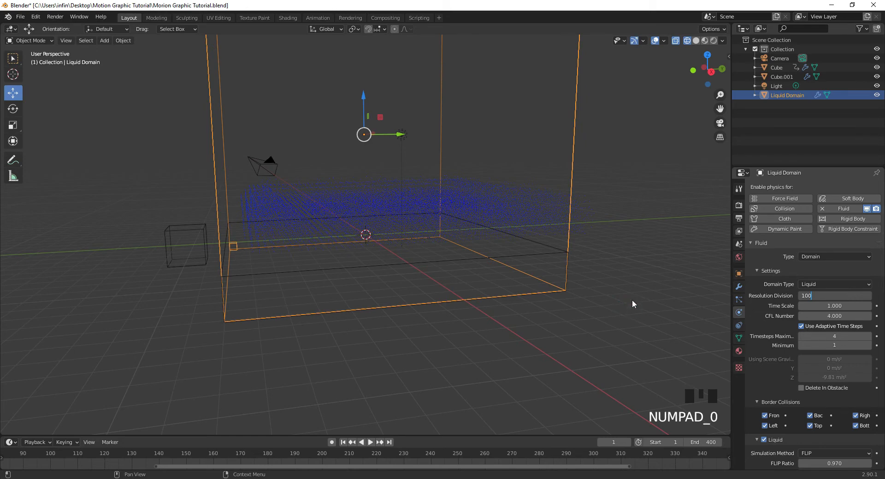
pyautogui.click(849, 306)
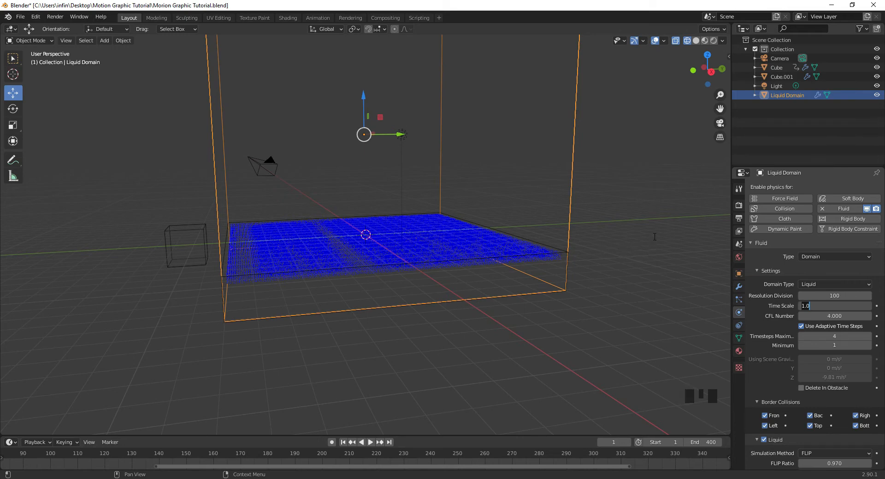
pyautogui.click(635, 245)
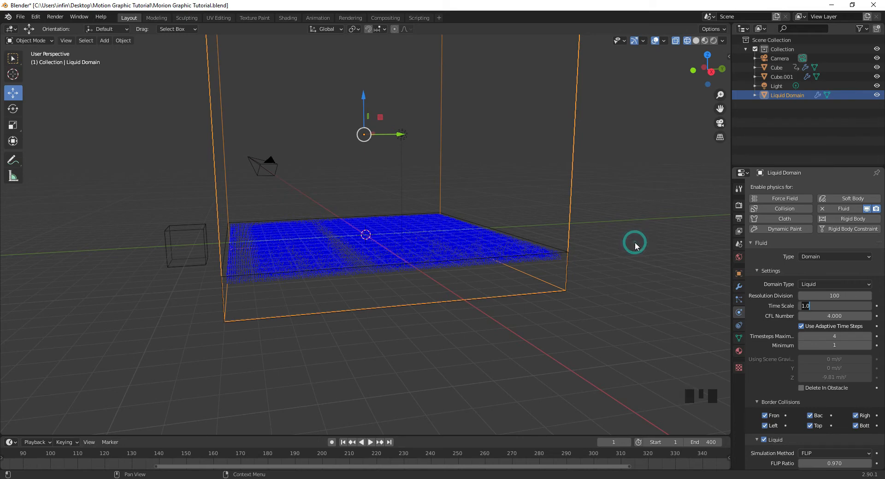
pyautogui.click(832, 307)
pyautogui.write('1.5')
pyautogui.click(647, 310)
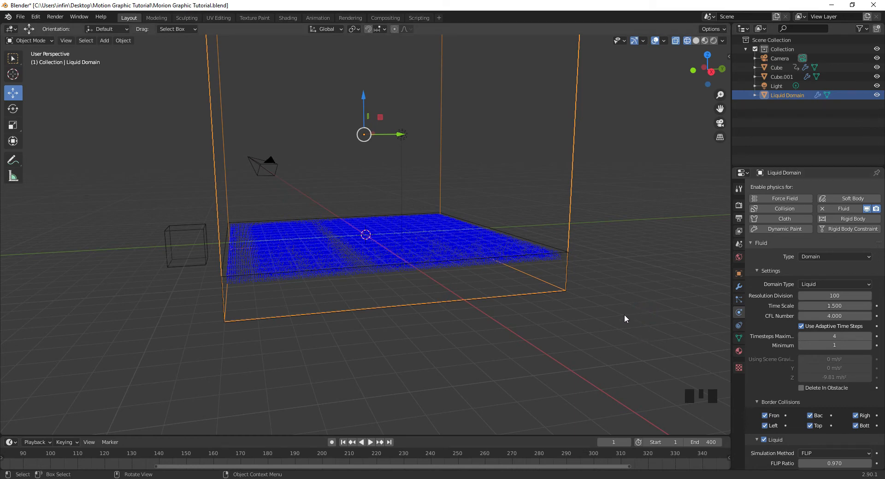
# Set the liquid domain's cache type to Modular and bake the fluid data.
pyautogui.scroll(-9, 809, 327)
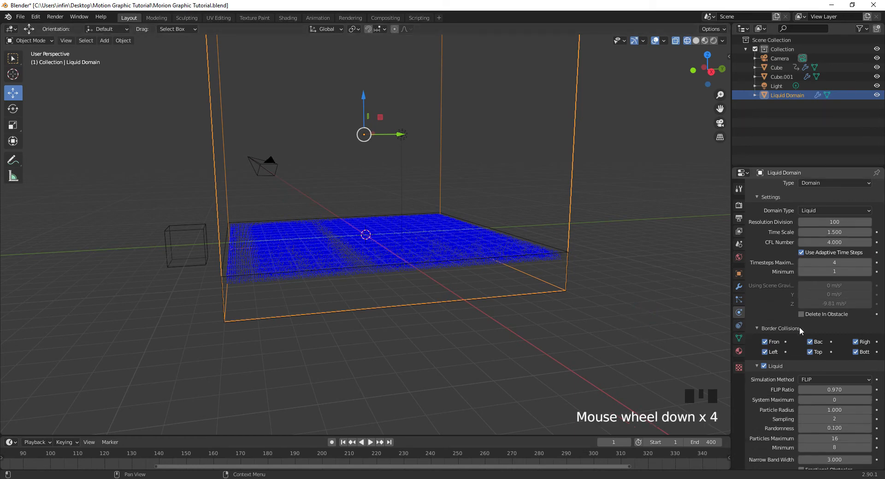
pyautogui.scroll(-11, 808, 326)
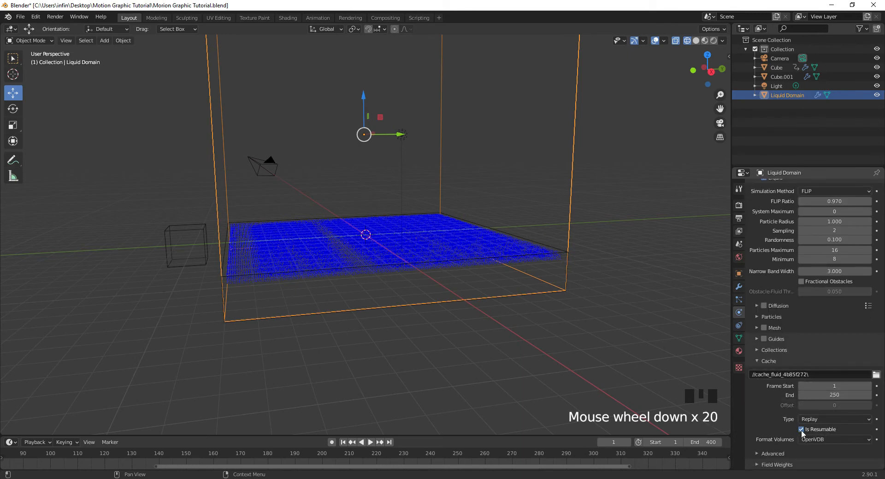
pyautogui.click(830, 419)
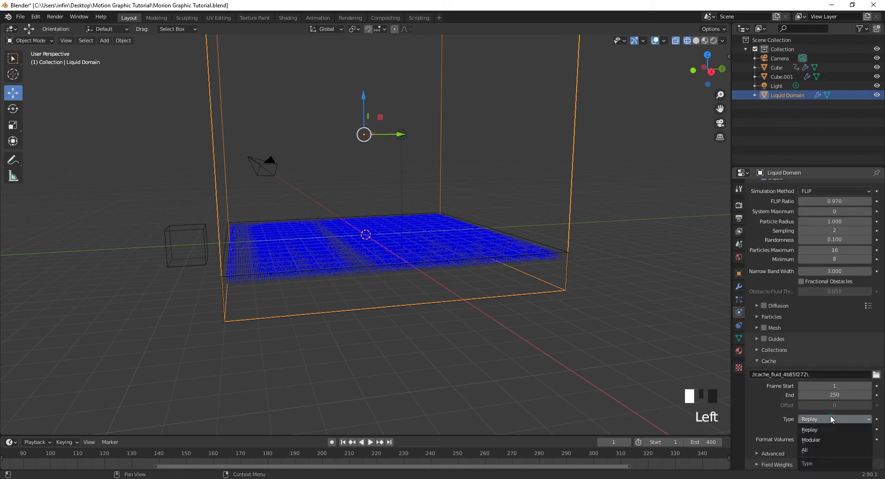
pyautogui.click(831, 440)
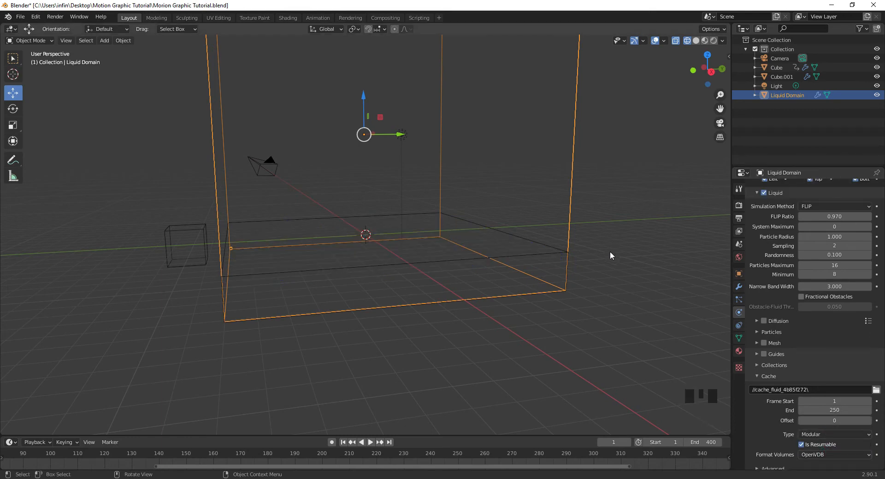
pyautogui.scroll(10, 819, 293)
pyautogui.click(813, 325)
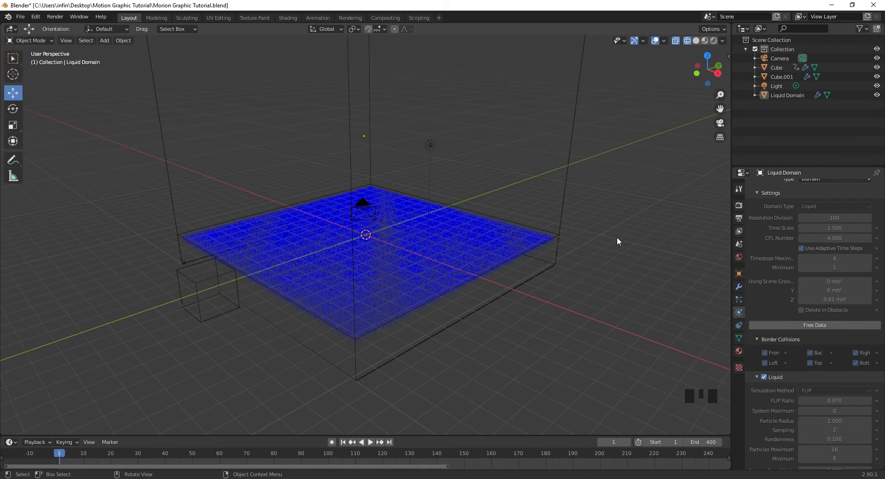
# Play the baked simulation to check how the cube disturbs the liquid, stopping past frame 130.
pyautogui.moveTo(617, 237); pyautogui.dragTo(549, 252, button='middle')
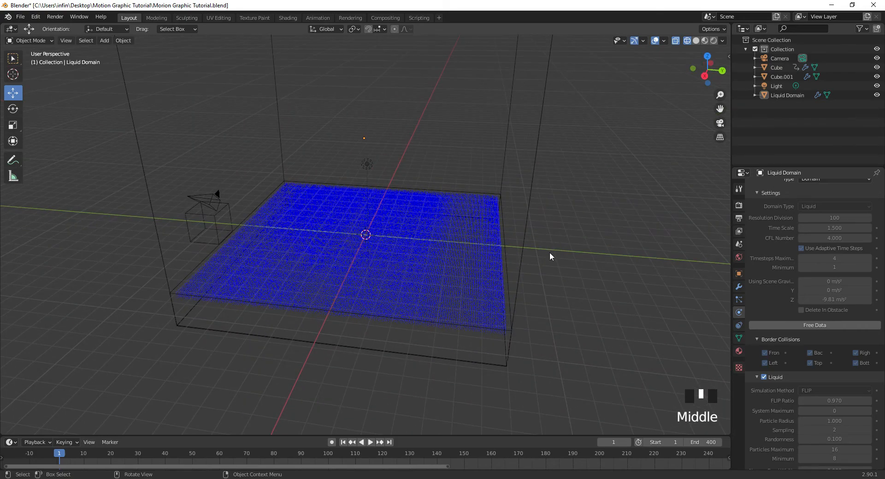
pyautogui.press('space')
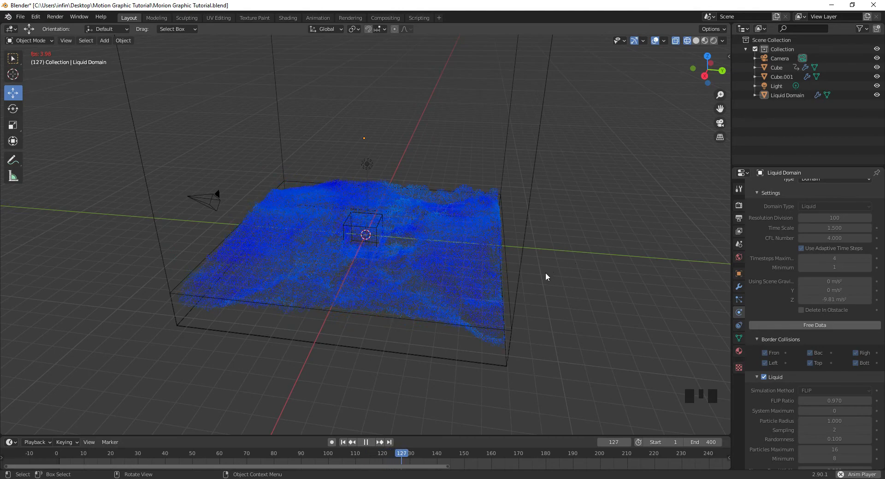
pyautogui.press('space')
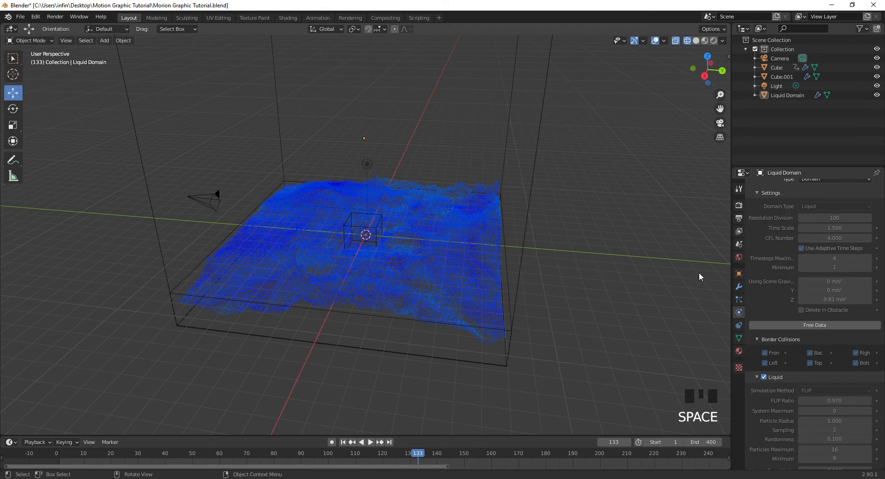
# Expand the liquid domain's Mesh settings and enable mesh generation for the fluid.
pyautogui.scroll(-9, 789, 275)
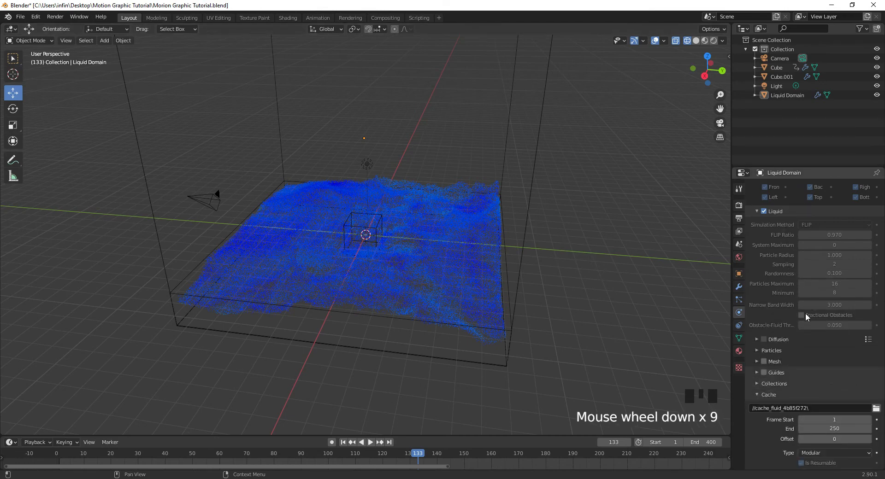
pyautogui.scroll(-4, 806, 314)
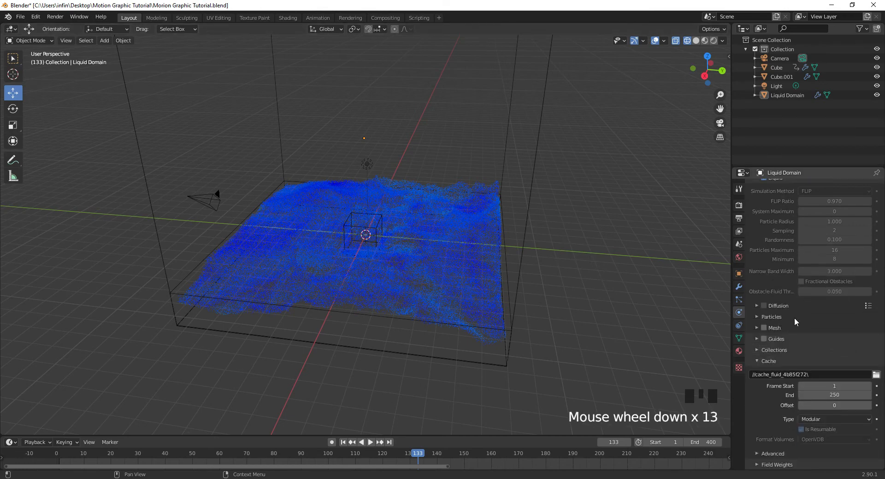
pyautogui.click(756, 328)
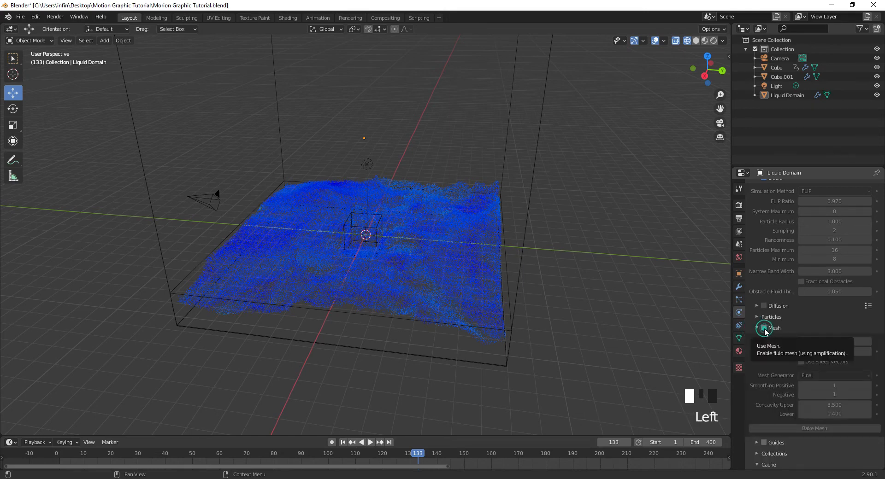
pyautogui.click(763, 328)
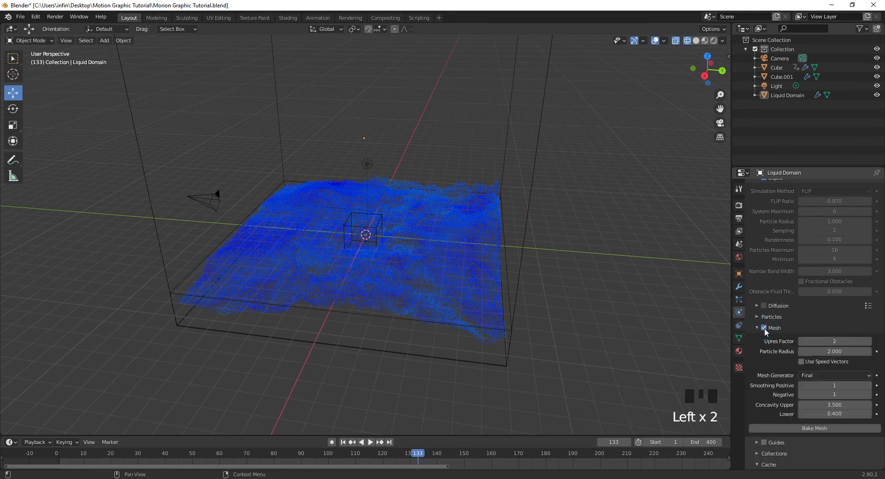
# Bake the liquid domain's mesh and select the meshed liquid to inspect its surface.
pyautogui.click(794, 429)
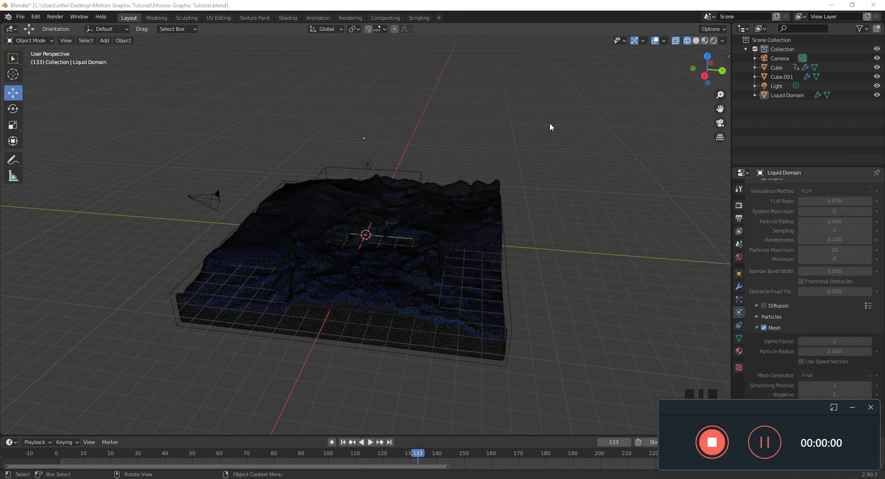
pyautogui.click(854, 407)
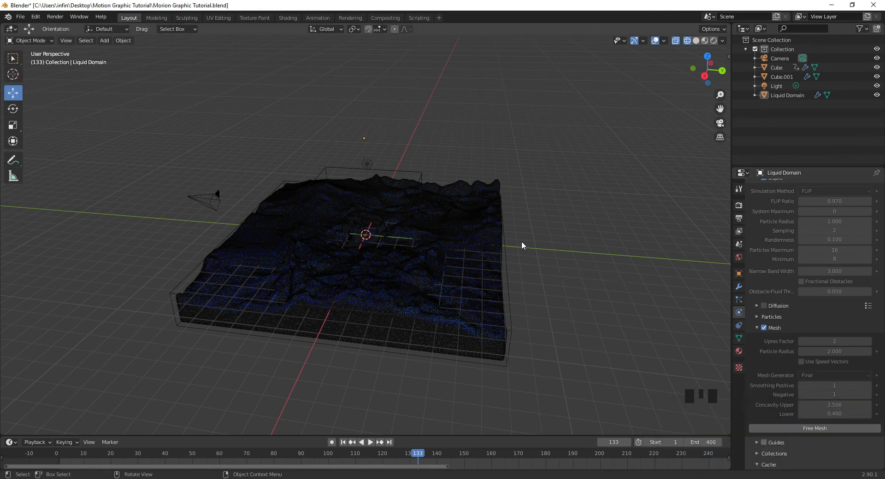
pyautogui.click(494, 228)
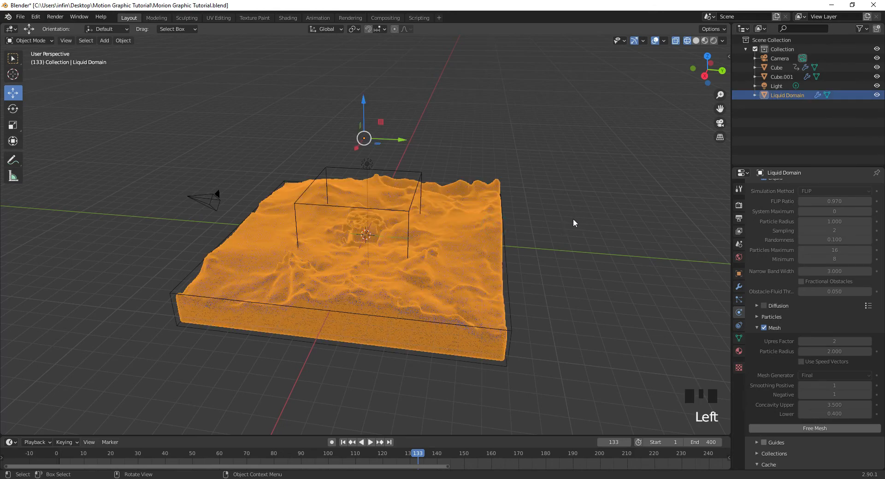
pyautogui.moveTo(574, 219); pyautogui.dragTo(528, 216, button='middle')
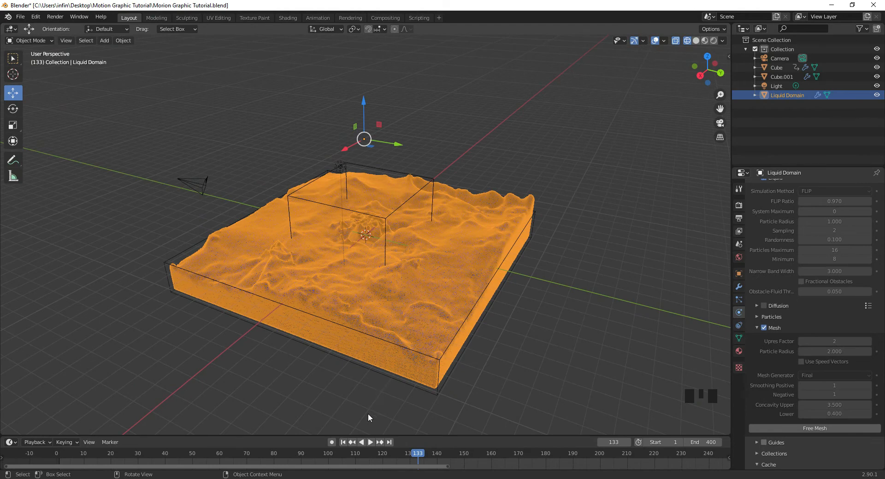
# Return to frame 1 and delete the original slab that served as the liquid's flow source.
pyautogui.click(343, 442)
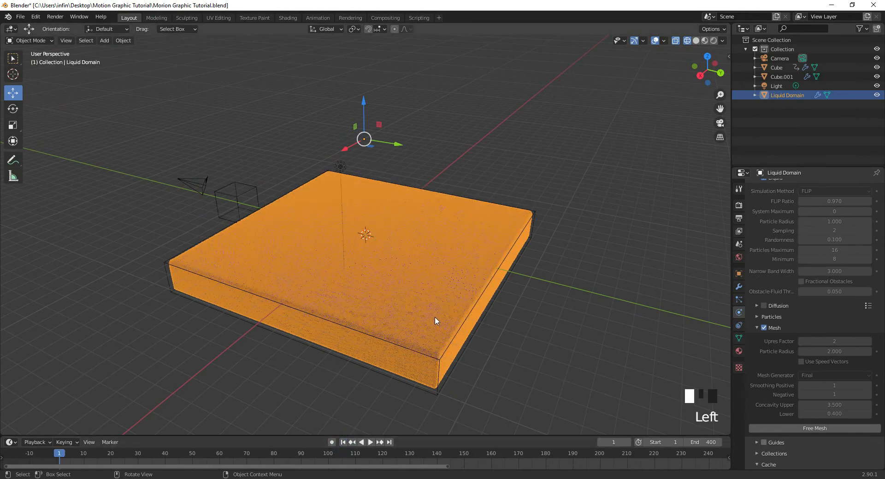
pyautogui.click(535, 213)
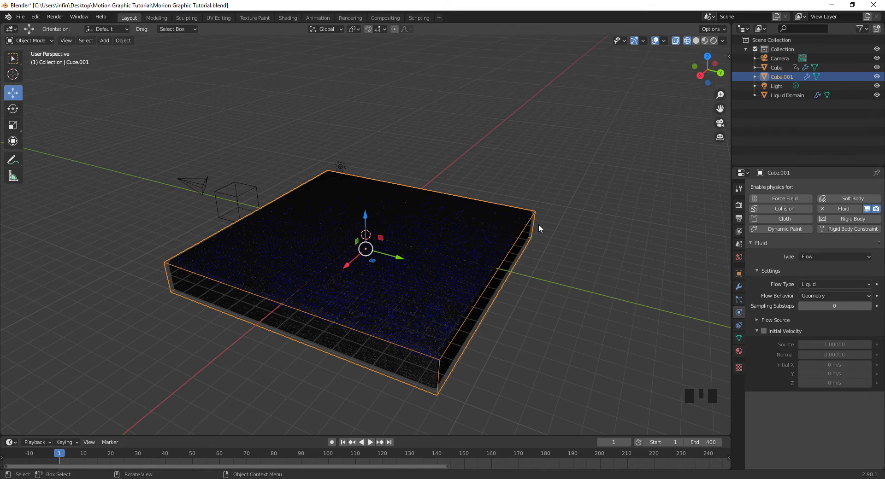
pyautogui.press('Delete')
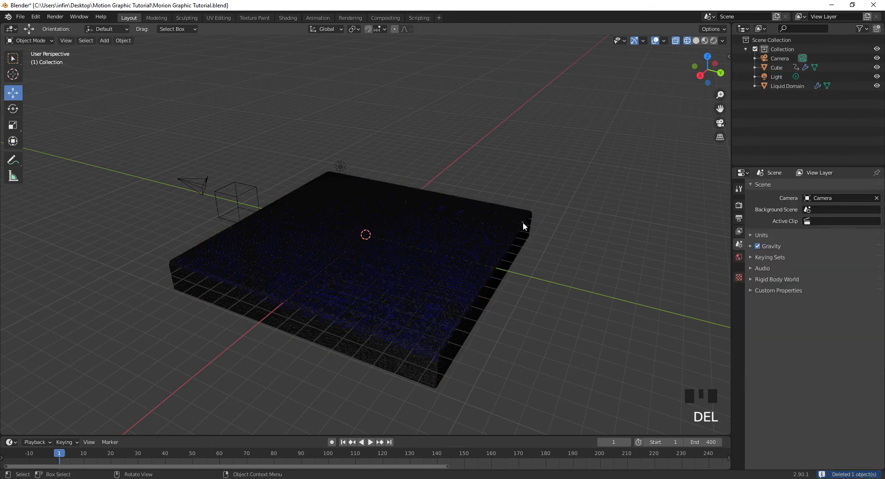
# Select the liquid domain, split the 3D viewport horizontally and turn the upper area into a Shader Editor.
pyautogui.click(523, 223)
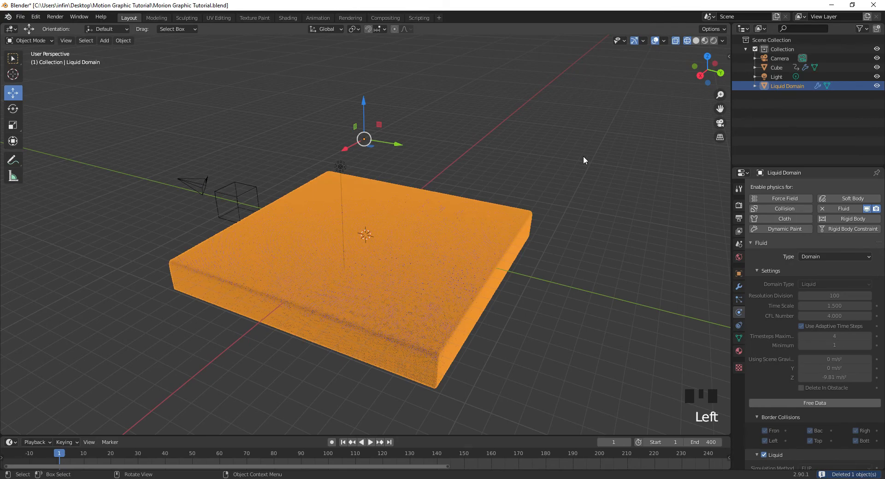
pyautogui.moveTo(549, 147)
pyautogui.mouseDown(button='middle')
pyautogui.moveTo(424, 153)
pyautogui.moveTo(360, 206)
pyautogui.moveTo(510, 200)
pyautogui.moveTo(549, 156)
pyautogui.mouseUp(button='middle')
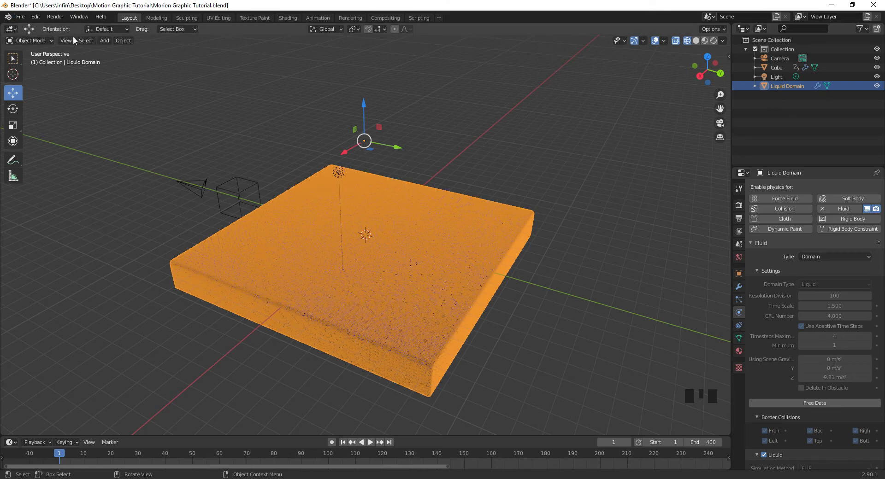
pyautogui.moveTo(4, 21); pyautogui.dragTo(4, 192)
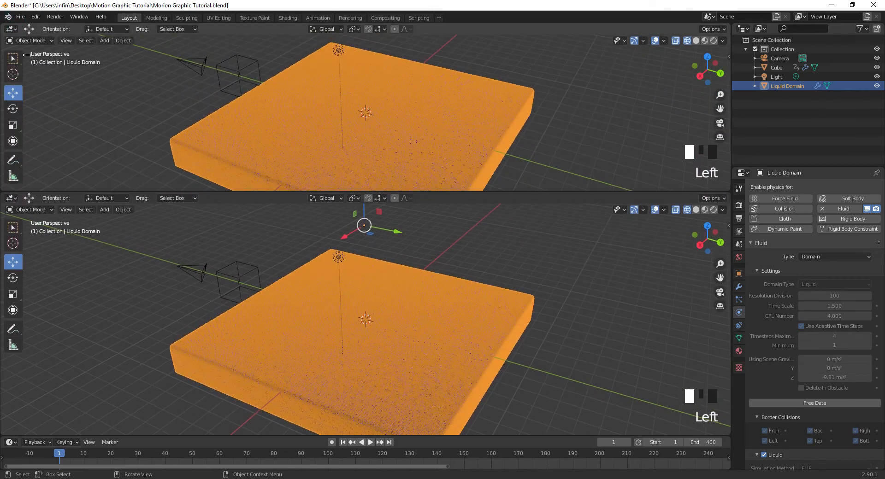
pyautogui.click(11, 29)
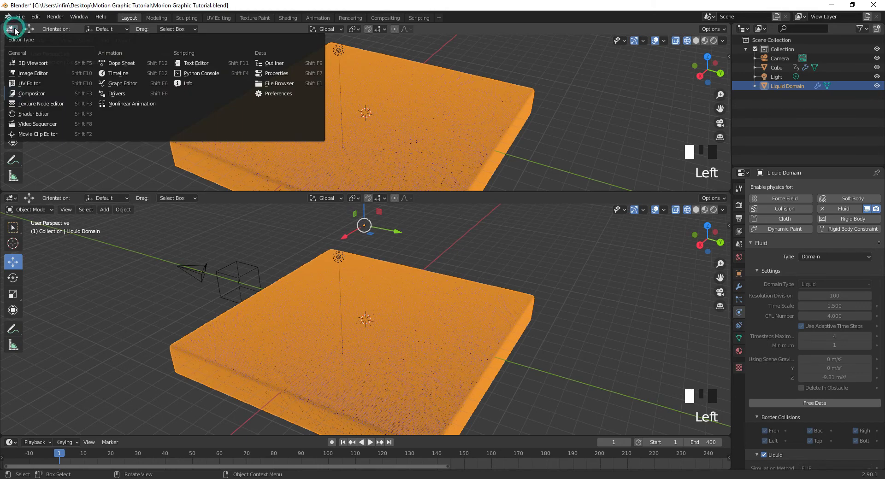
pyautogui.click(33, 113)
# Delete every node of the liquid domain's material except the Material Output.
pyautogui.click(288, 112)
pyautogui.moveTo(368, 81); pyautogui.dragTo(439, 179)
pyautogui.press('Delete')
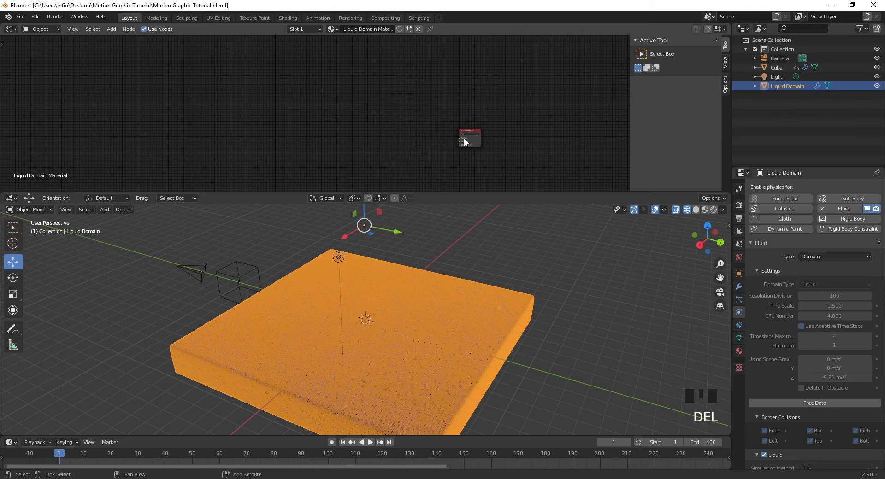
# Add a Principled BSDF shader to the liquid material and connect its BSDF output to the Material Output's Surface.
pyautogui.scroll(1, 467, 139)
pyautogui.scroll(5, 467, 138)
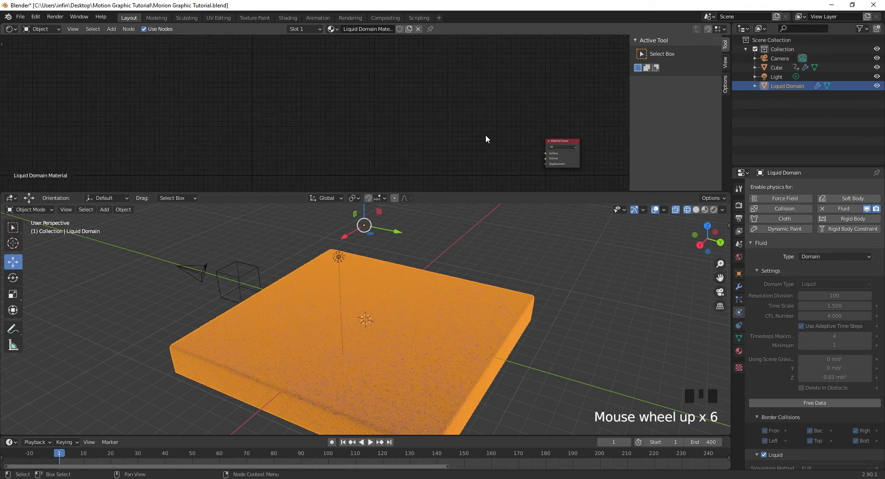
pyautogui.moveTo(500, 118); pyautogui.dragTo(373, 92, button='middle')
pyautogui.scroll(4, 444, 112)
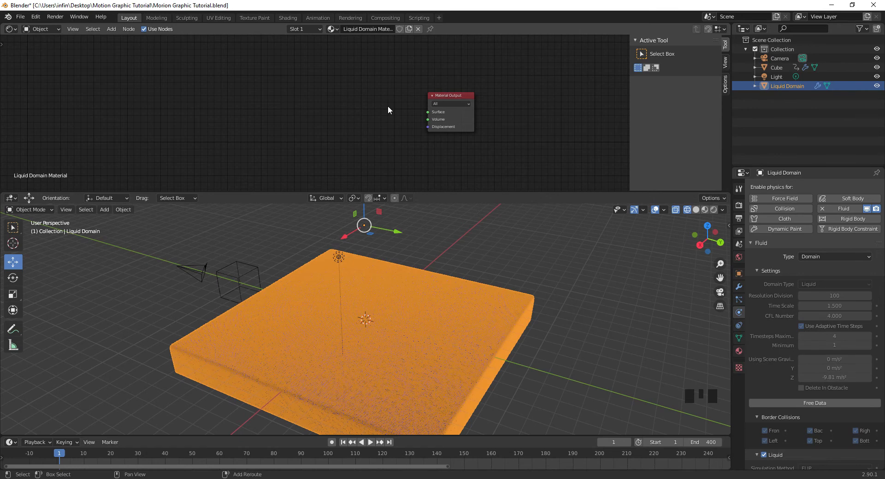
pyautogui.hotkey('shift', 'a')
pyautogui.hotkey('shift', 'a')
pyautogui.hotkey('shift', 'a')
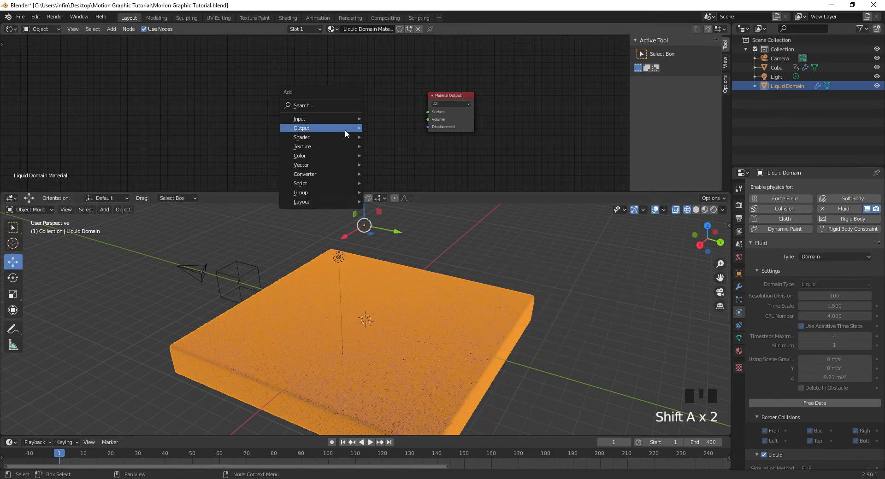
pyautogui.moveTo(350, 138)
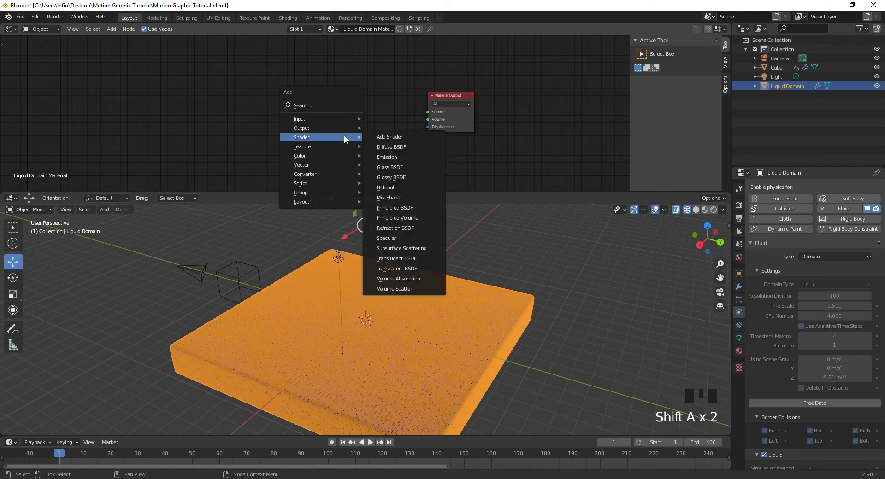
pyautogui.click(419, 213)
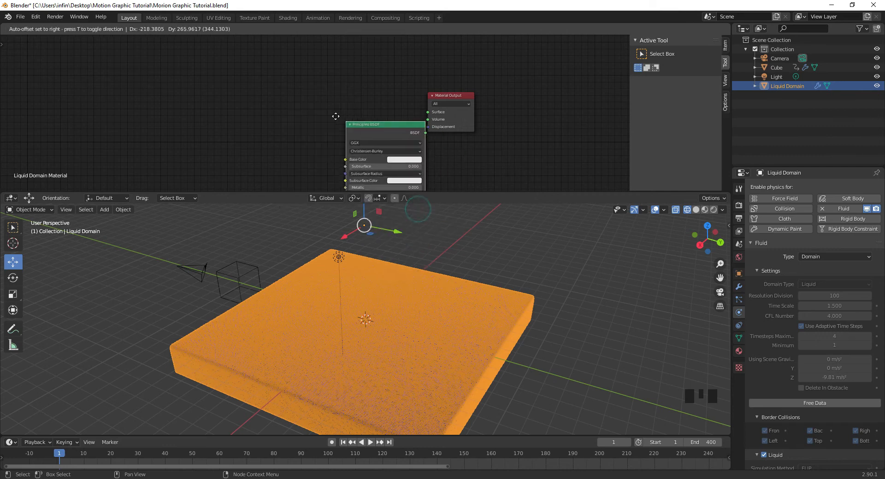
pyautogui.click(357, 62)
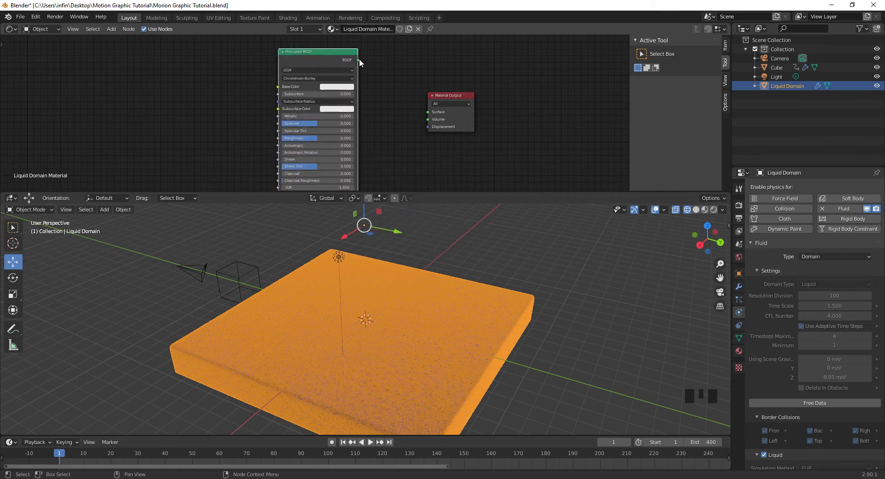
pyautogui.moveTo(359, 61); pyautogui.dragTo(428, 112)
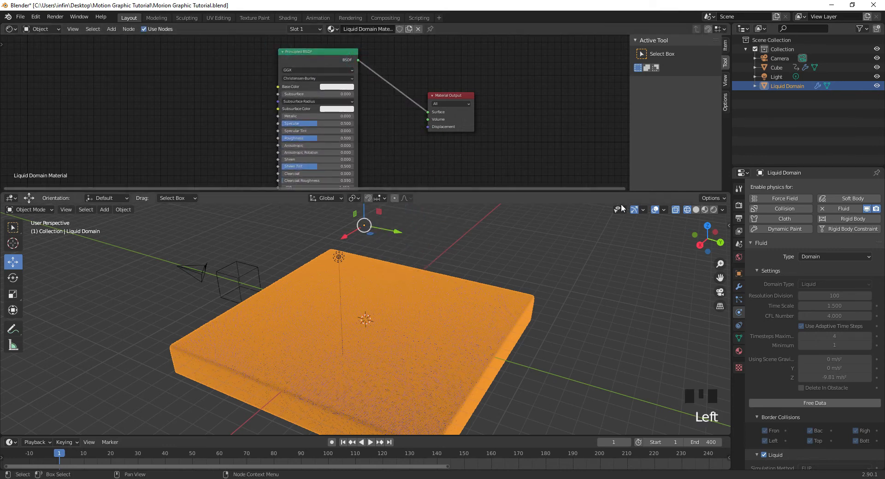
# Show the viewport in rendered shading and change the scene light to a Sun with a strength of 10.
pyautogui.click(714, 210)
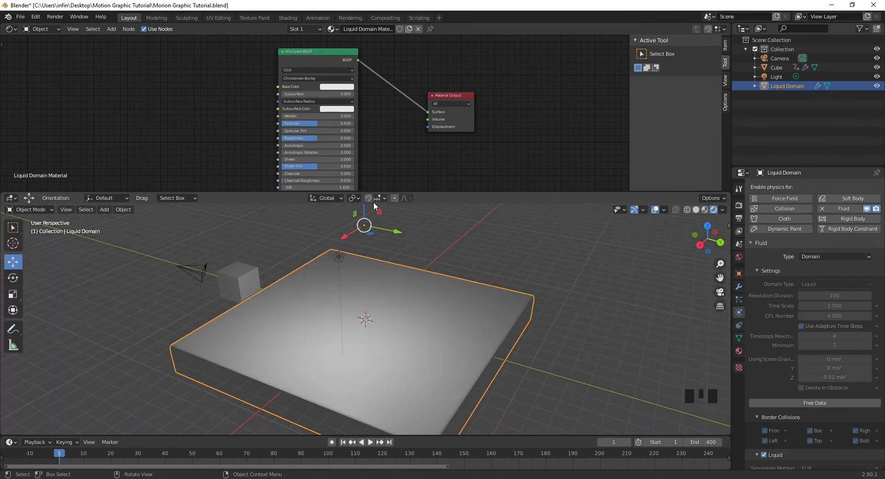
pyautogui.click(339, 257)
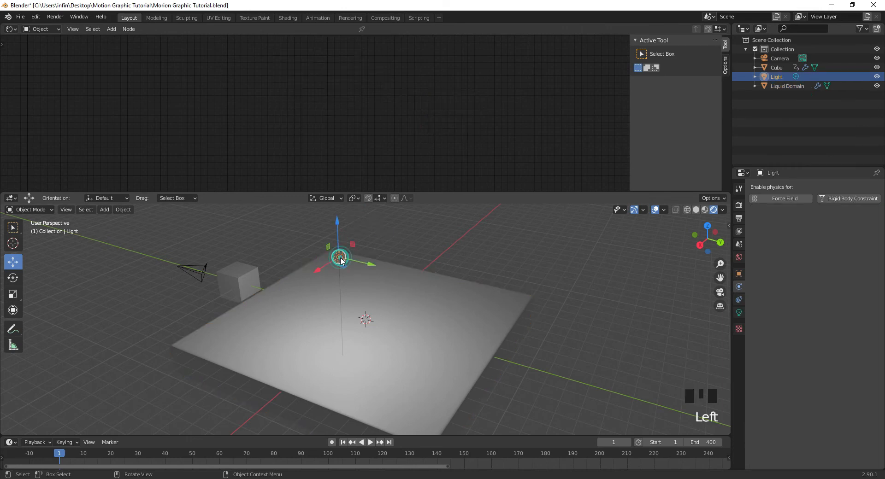
pyautogui.click(741, 313)
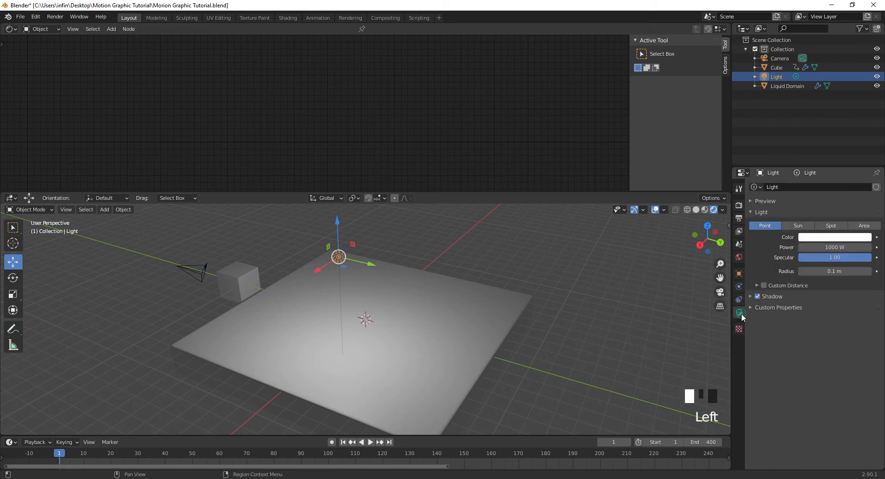
pyautogui.click(797, 226)
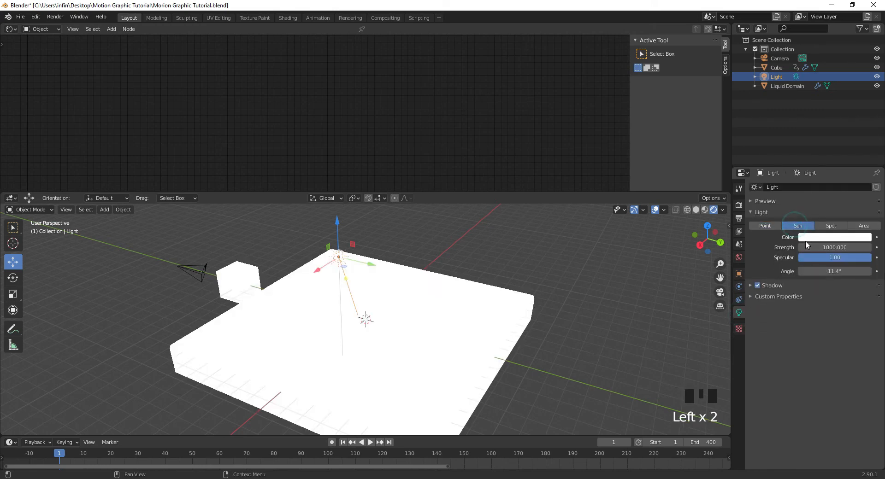
pyautogui.click(841, 248)
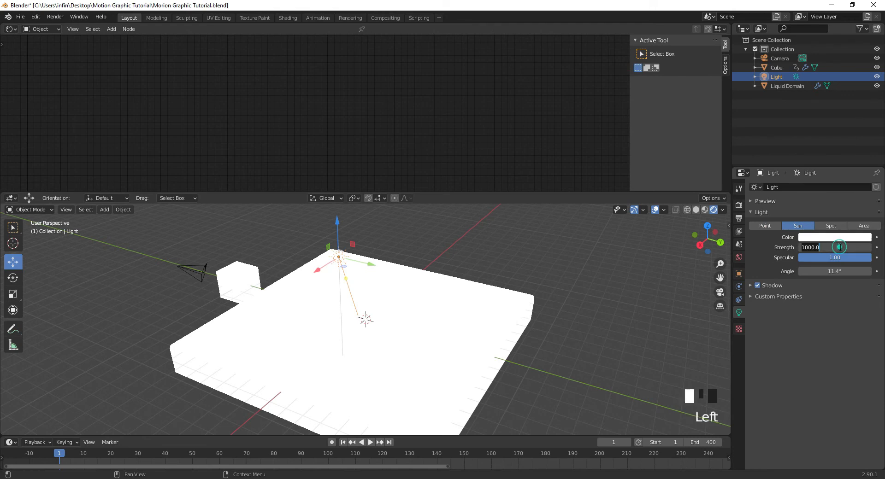
pyautogui.write('10')
pyautogui.click(639, 306)
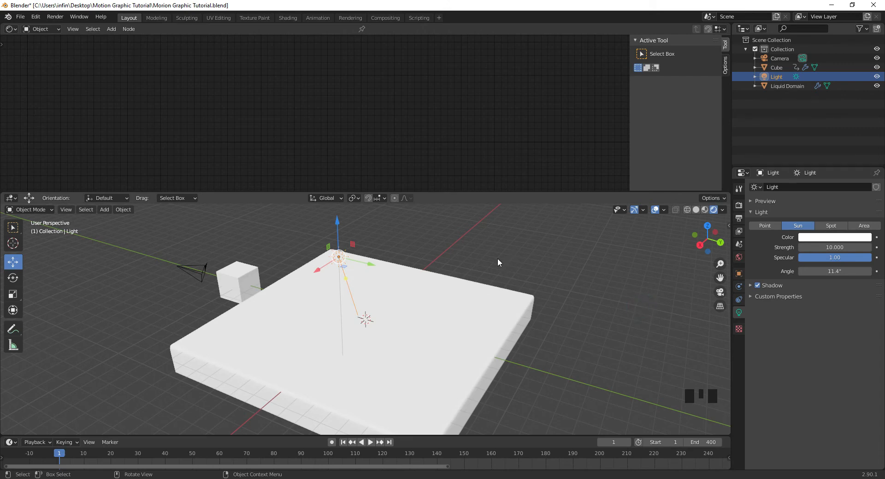
# Give the liquid's Principled BSDF a light blue base color and a roughness of 0.
pyautogui.click(532, 306)
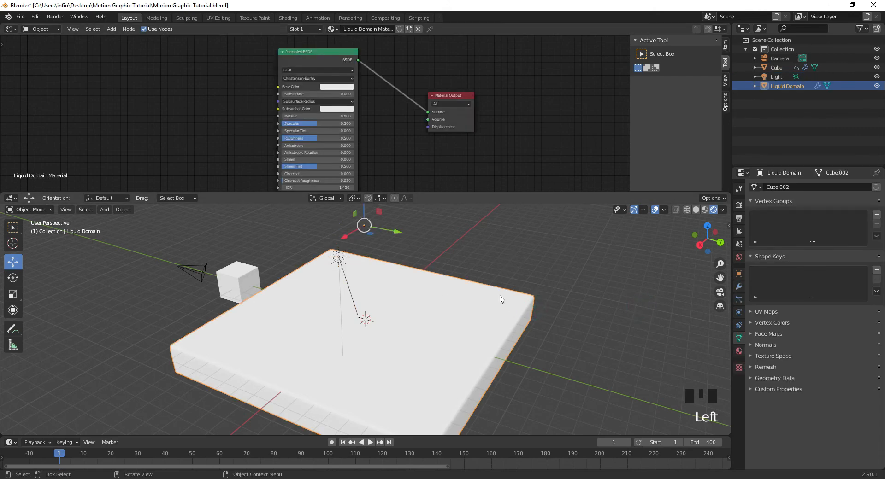
pyautogui.click(349, 87)
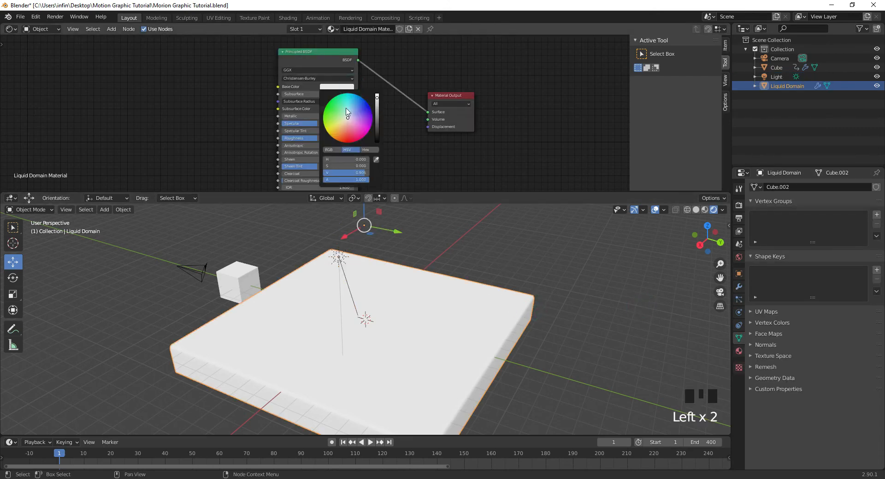
pyautogui.moveTo(348, 118); pyautogui.dragTo(357, 100)
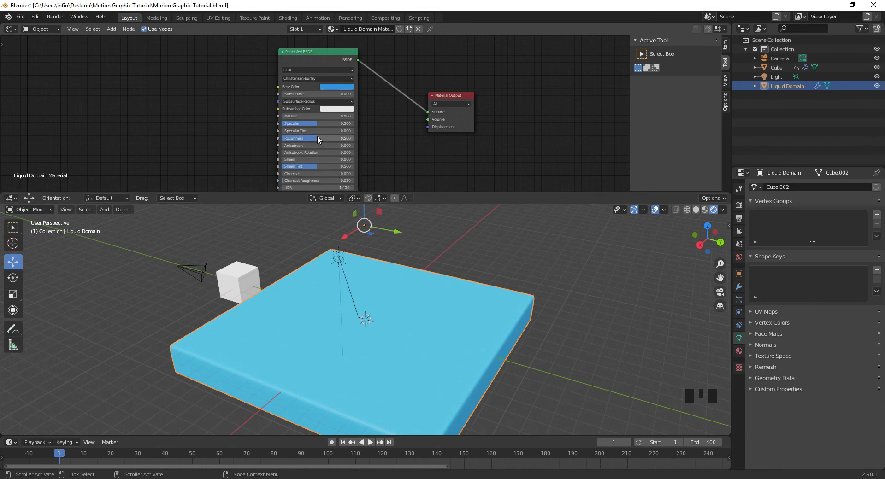
pyautogui.scroll(4, 309, 115)
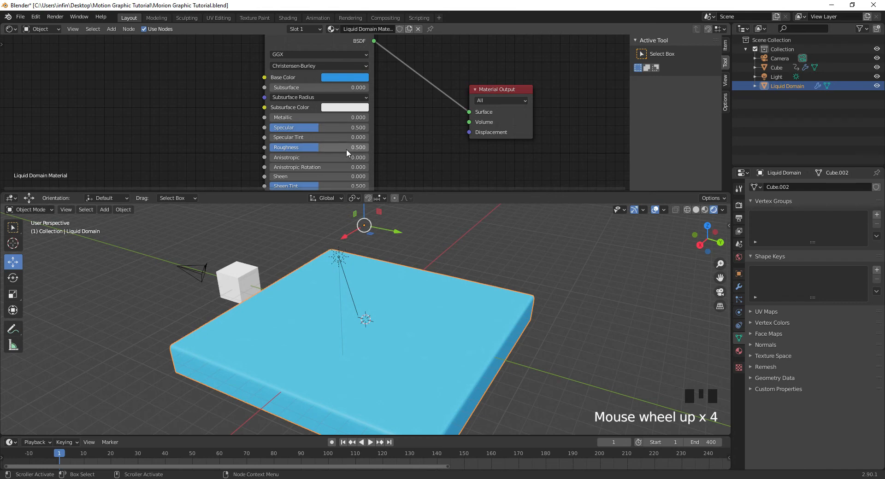
pyautogui.moveTo(347, 148); pyautogui.dragTo(302, 149)
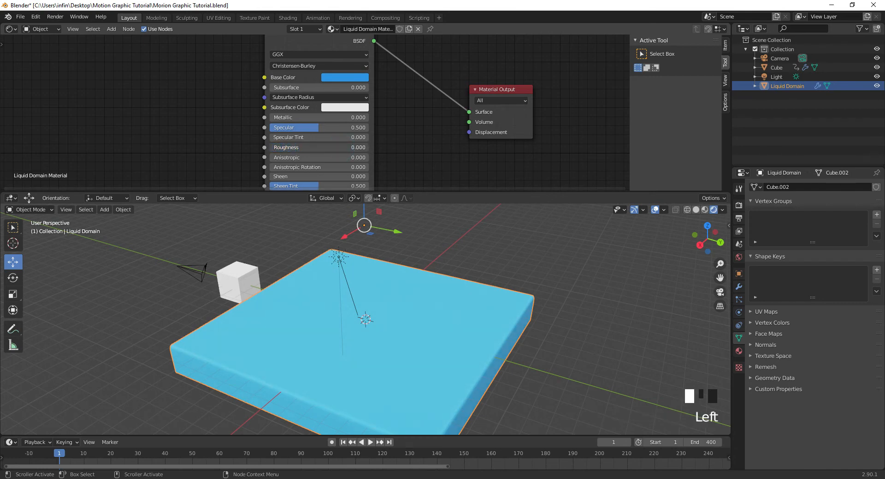
# Play the animation to about frame 34 and examine the rendered liquid splash from several angles.
pyautogui.scroll(-2, 448, 246)
pyautogui.moveTo(497, 243)
pyautogui.mouseDown(button='middle')
pyautogui.moveTo(464, 286)
pyautogui.moveTo(529, 259)
pyautogui.moveTo(504, 251)
pyautogui.mouseUp(button='middle')
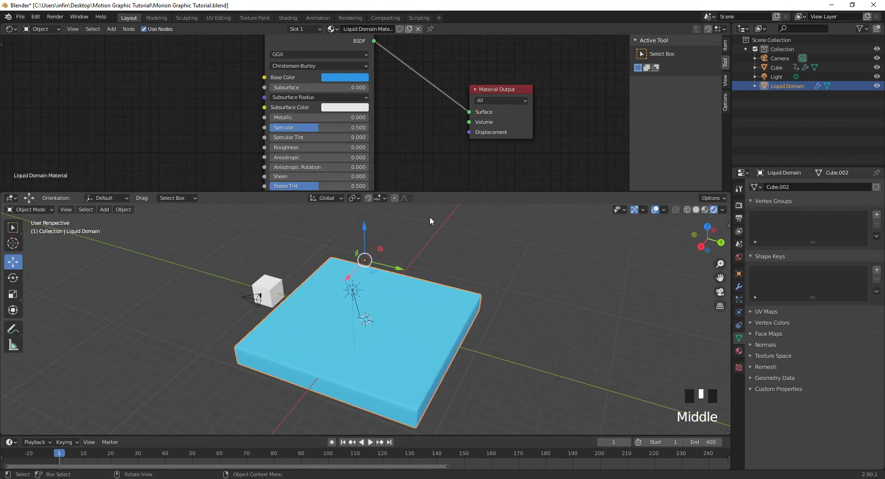
pyautogui.scroll(-1, 324, 136)
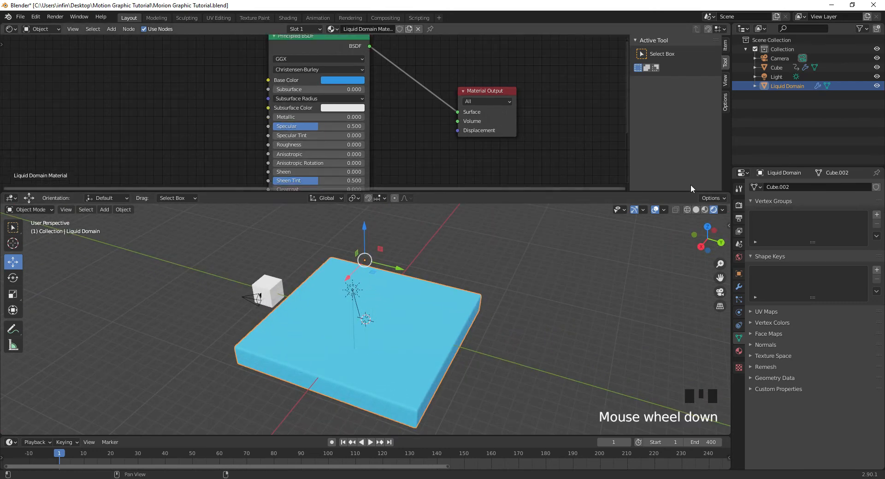
pyautogui.click(739, 205)
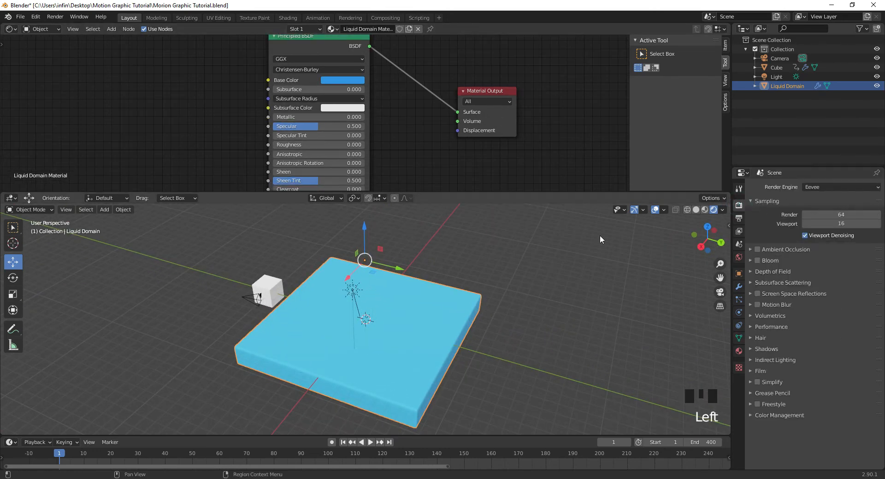
pyautogui.moveTo(485, 281); pyautogui.dragTo(468, 286, button='middle')
pyautogui.press('space')
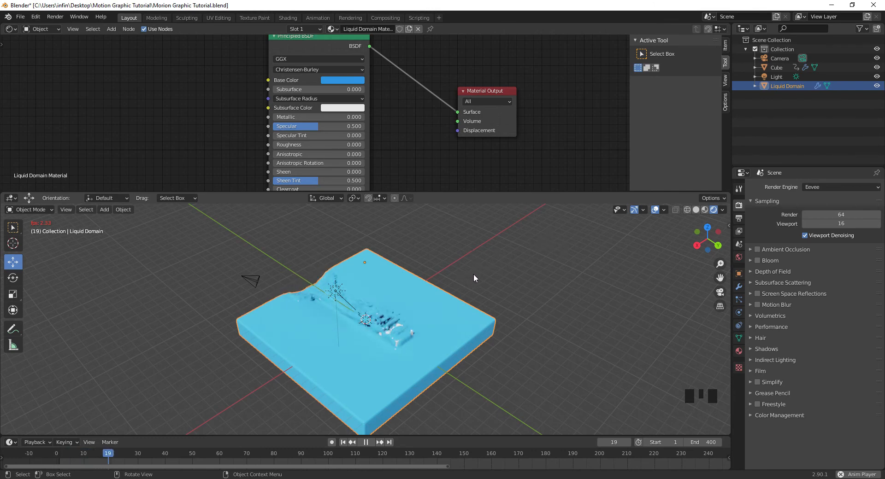
pyautogui.moveTo(494, 259); pyautogui.dragTo(494, 264, button='middle')
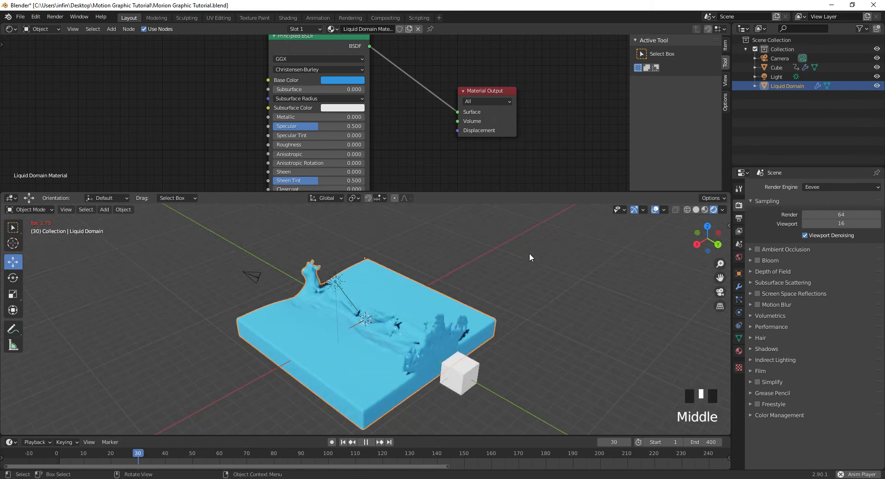
pyautogui.press('space')
pyautogui.moveTo(481, 272)
pyautogui.mouseDown(button='middle')
pyautogui.moveTo(460, 279)
pyautogui.moveTo(469, 275)
pyautogui.mouseUp(button='middle')
pyautogui.scroll(2, 393, 289)
pyautogui.moveTo(393, 289); pyautogui.dragTo(477, 282, button='middle')
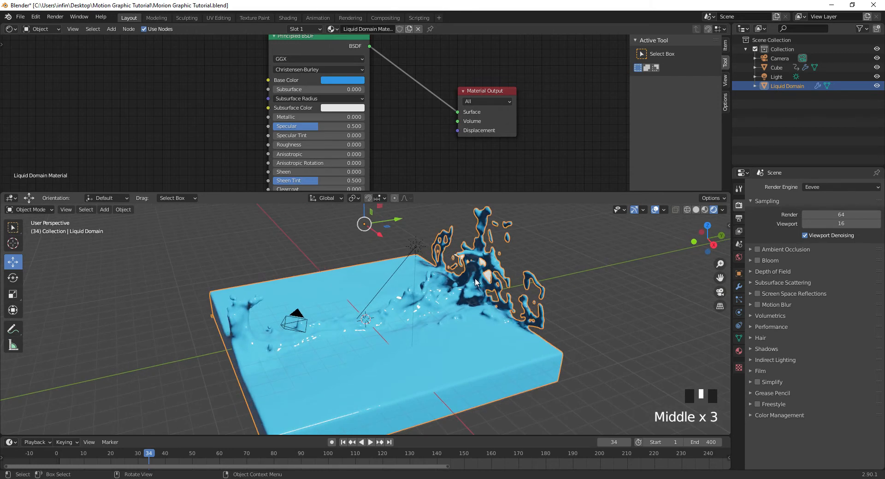
pyautogui.scroll(-1, 477, 283)
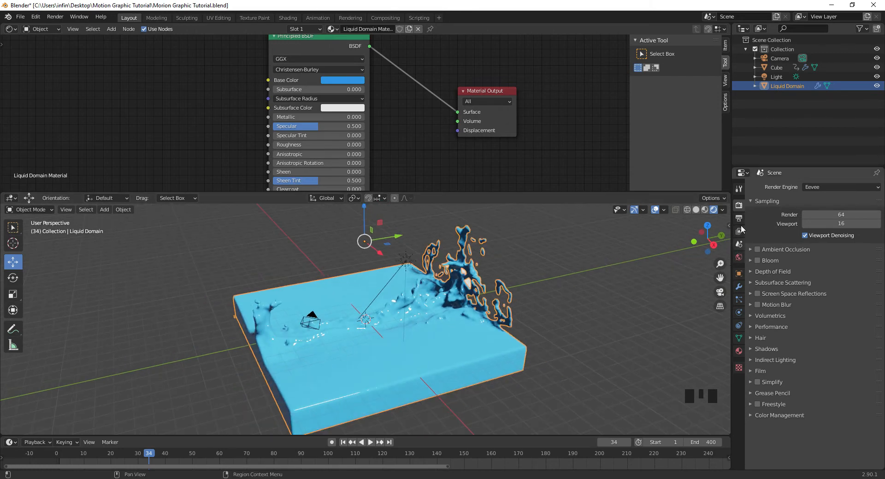
# Set the world background color to a dark blue with hue 0.575, saturation 0.848 and value 0.507.
pyautogui.click(739, 257)
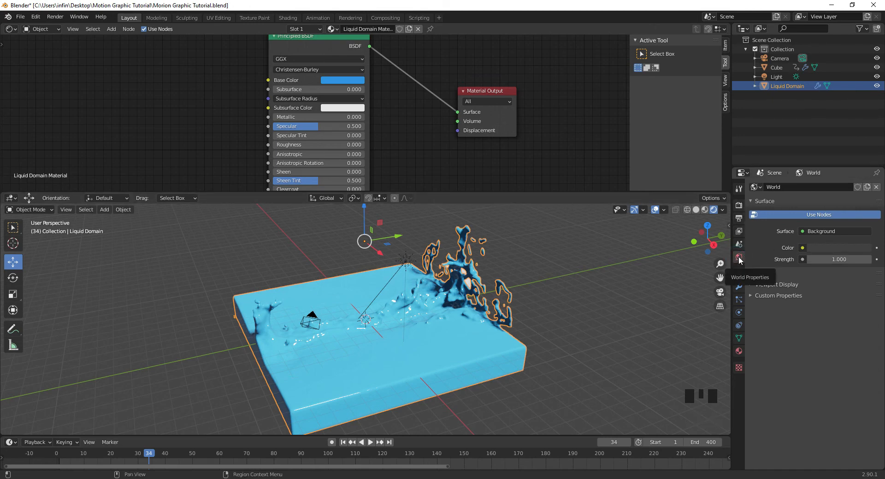
pyautogui.click(832, 247)
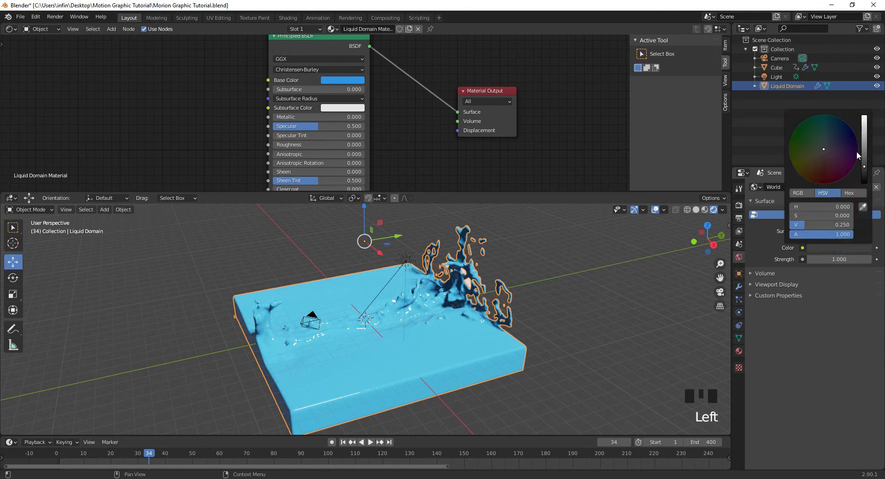
pyautogui.moveTo(864, 167); pyautogui.dragTo(865, 116)
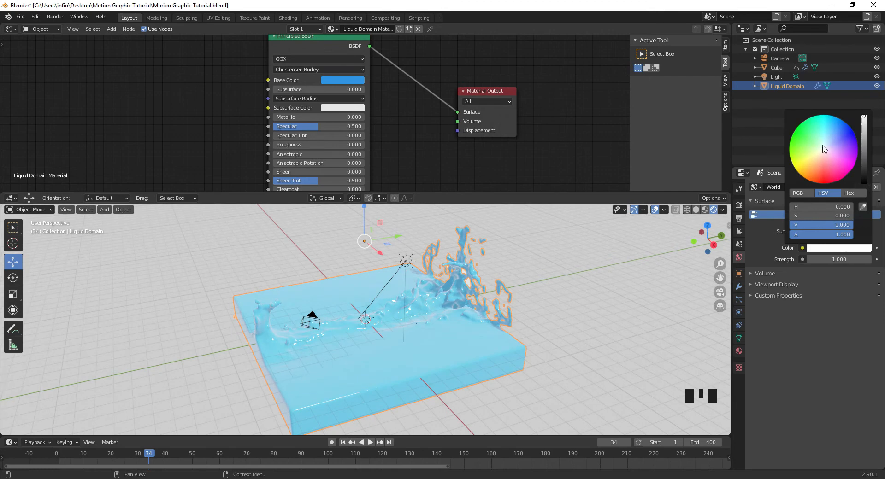
pyautogui.moveTo(824, 151)
pyautogui.mouseDown()
pyautogui.moveTo(823, 121)
pyautogui.moveTo(837, 124)
pyautogui.mouseUp()
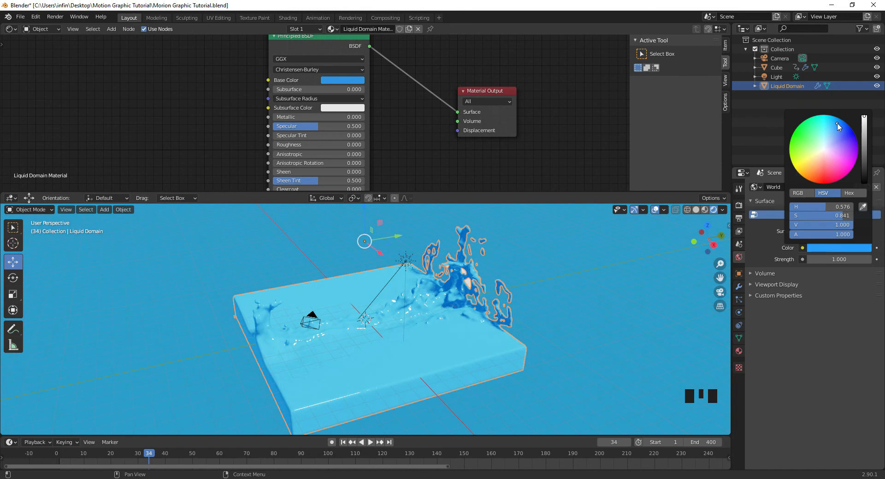
pyautogui.moveTo(865, 120); pyautogui.dragTo(864, 148)
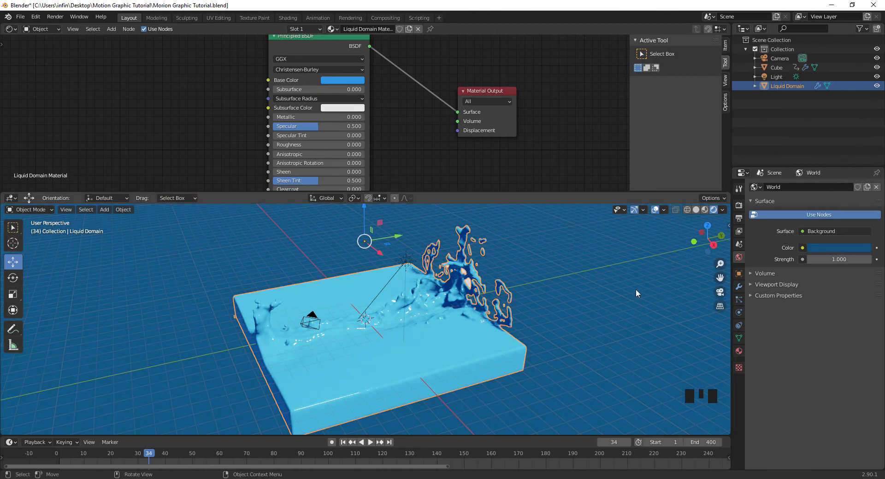
pyautogui.moveTo(635, 289); pyautogui.dragTo(610, 285, button='middle')
# Try a black world background and replace it with a neutral light gray of value 0.660.
pyautogui.click(820, 248)
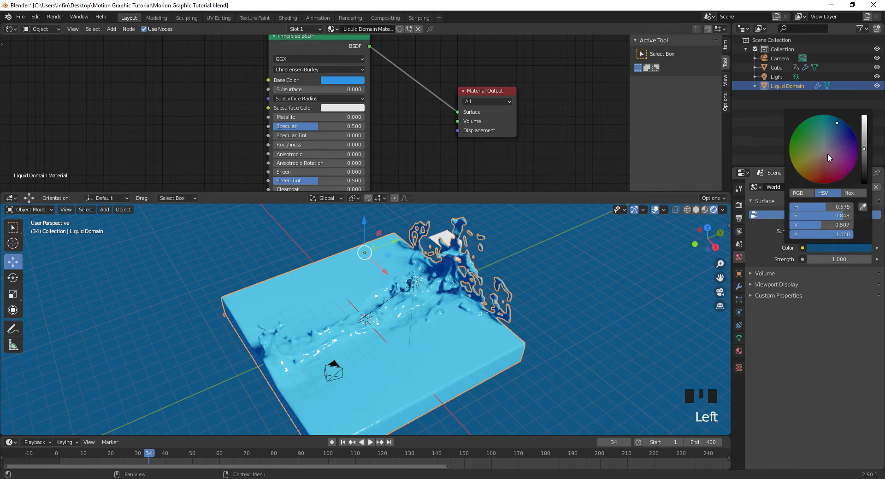
pyautogui.moveTo(864, 145); pyautogui.dragTo(864, 183)
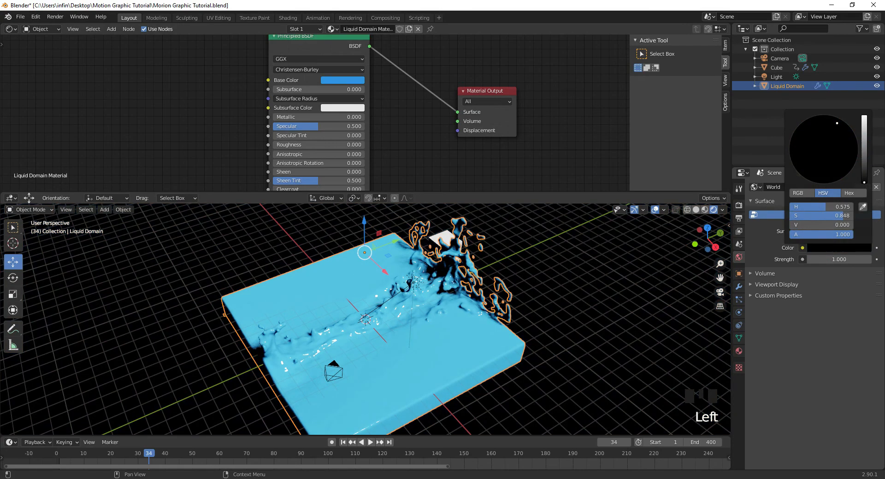
pyautogui.moveTo(609, 310); pyautogui.dragTo(510, 324, button='middle')
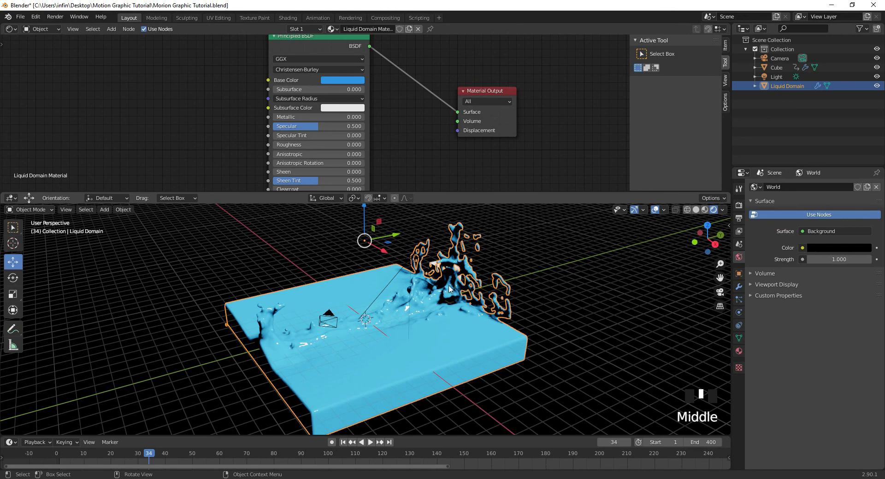
pyautogui.click(825, 249)
pyautogui.moveTo(866, 180); pyautogui.dragTo(865, 139)
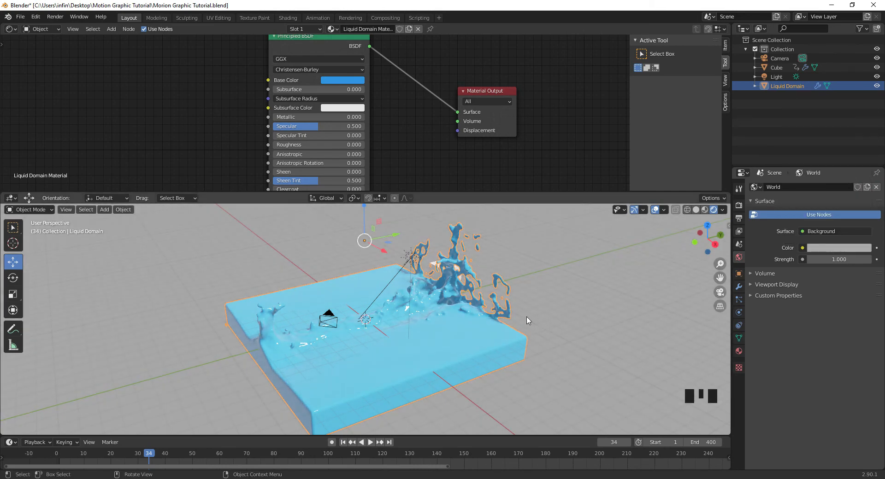
pyautogui.moveTo(571, 284); pyautogui.dragTo(476, 293, button='middle')
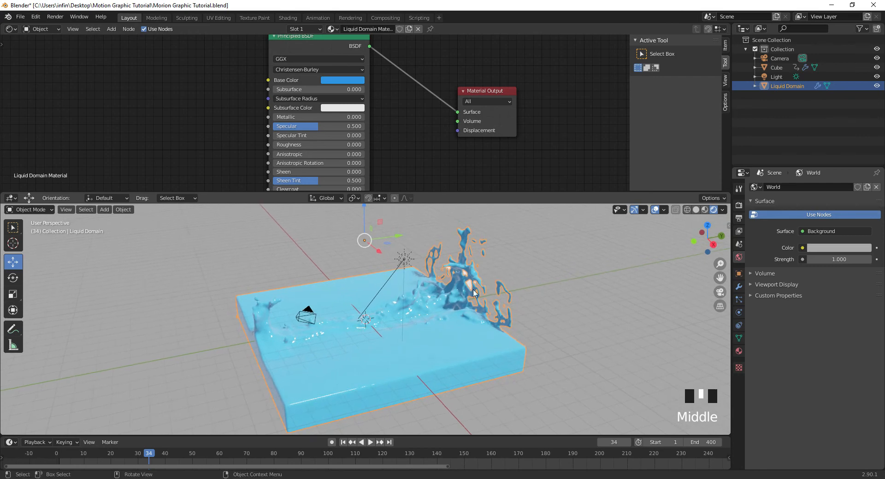
pyautogui.scroll(-1, 461, 293)
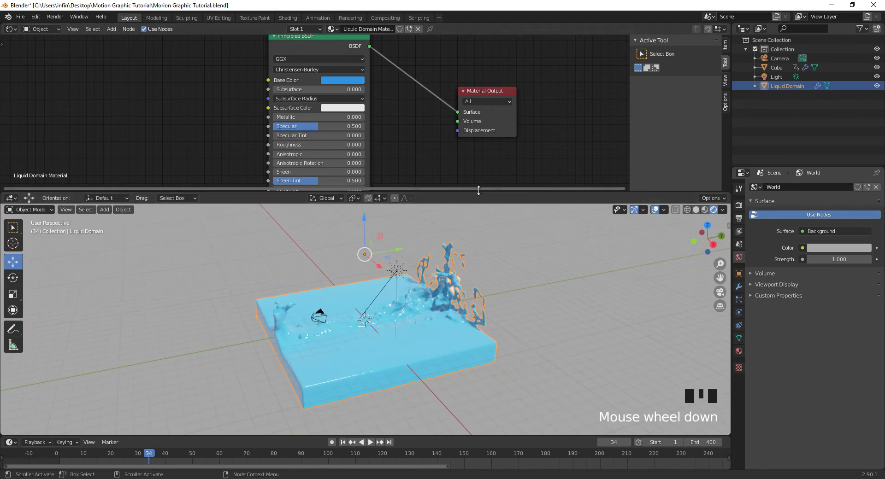
# Enlarge the 3D viewport over the shader editor and make the world background teal with hue 0.484, saturation 0.944 and value 0.687.
pyautogui.moveTo(476, 192); pyautogui.dragTo(482, 36)
pyautogui.click(817, 248)
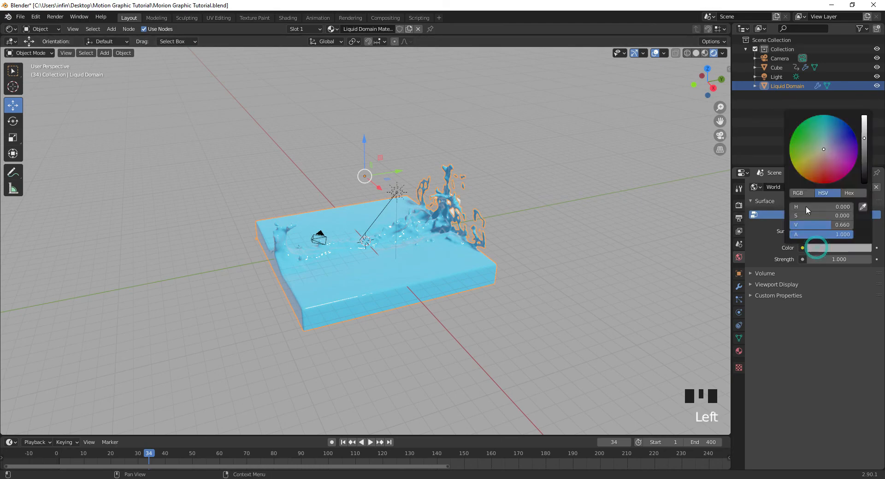
pyautogui.click(825, 144)
pyautogui.moveTo(824, 137); pyautogui.dragTo(814, 120)
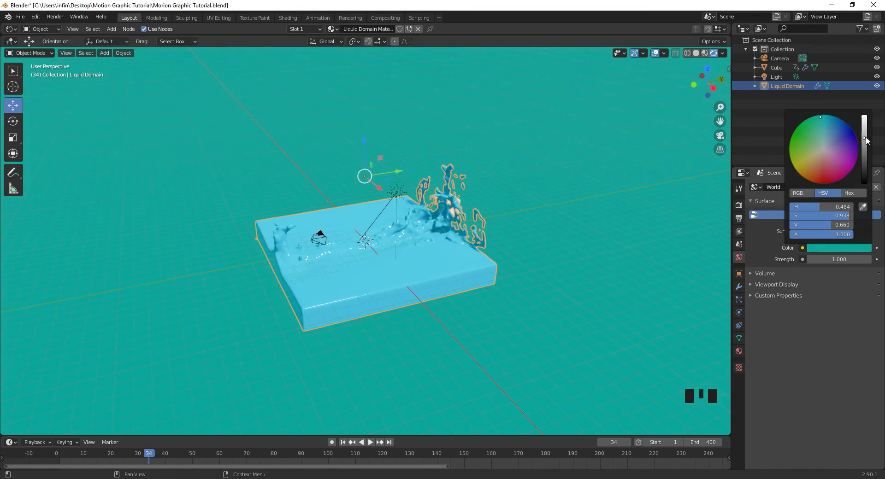
pyautogui.moveTo(866, 138)
pyautogui.mouseDown()
pyautogui.moveTo(864, 120)
pyautogui.moveTo(864, 137)
pyautogui.mouseUp()
pyautogui.moveTo(497, 286); pyautogui.dragTo(605, 241, button='middle')
pyautogui.scroll(3, 440, 300)
# Try dark blue and green world backgrounds and settle on a muted gray-teal with a value of 0.500.
pyautogui.click(823, 249)
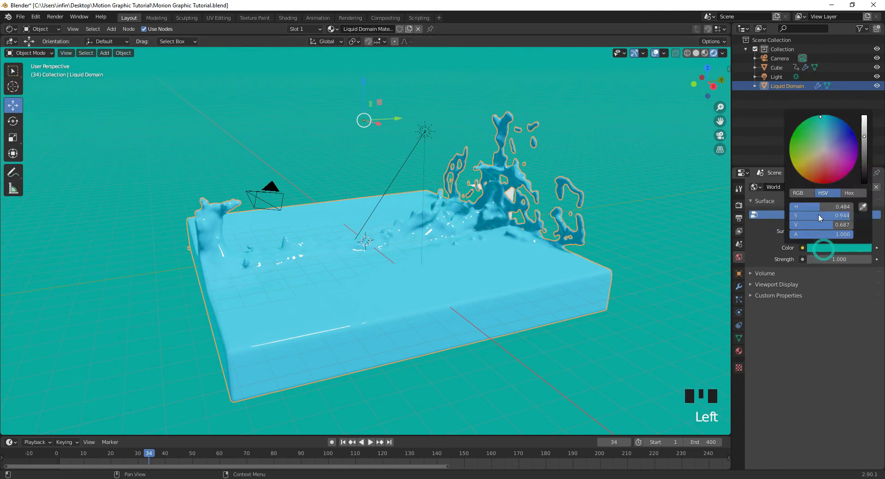
pyautogui.moveTo(822, 112)
pyautogui.mouseDown()
pyautogui.moveTo(838, 118)
pyautogui.moveTo(856, 146)
pyautogui.mouseUp()
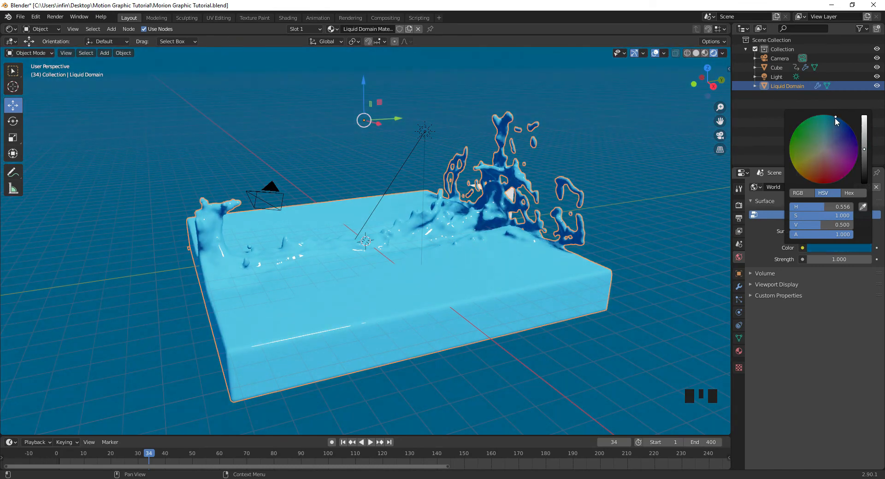
pyautogui.moveTo(836, 117)
pyautogui.mouseDown()
pyautogui.moveTo(827, 126)
pyautogui.moveTo(816, 115)
pyautogui.mouseUp()
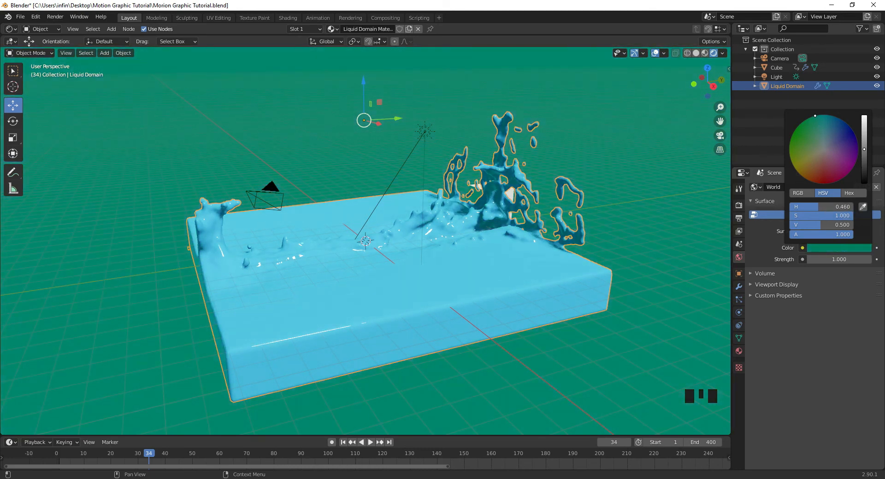
pyautogui.moveTo(823, 115)
pyautogui.mouseDown()
pyautogui.moveTo(823, 146)
pyautogui.moveTo(823, 137)
pyautogui.mouseUp()
pyautogui.scroll(-2, 645, 155)
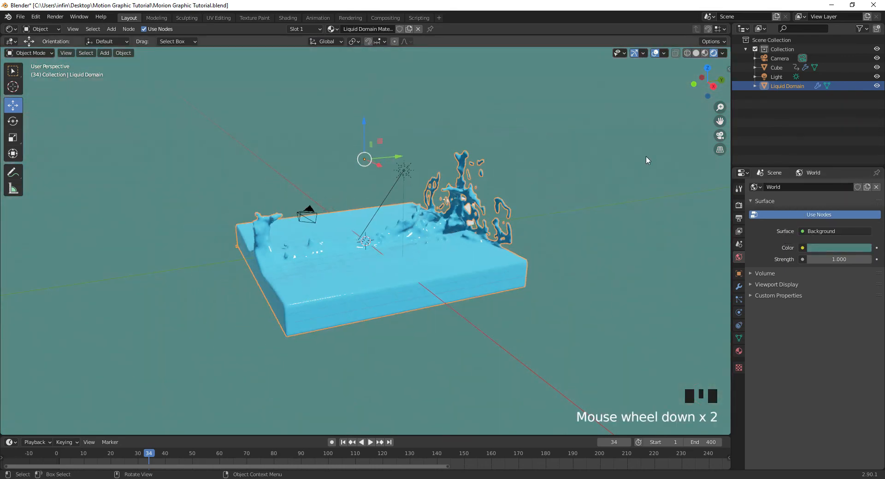
pyautogui.moveTo(645, 156); pyautogui.dragTo(626, 181, button='middle')
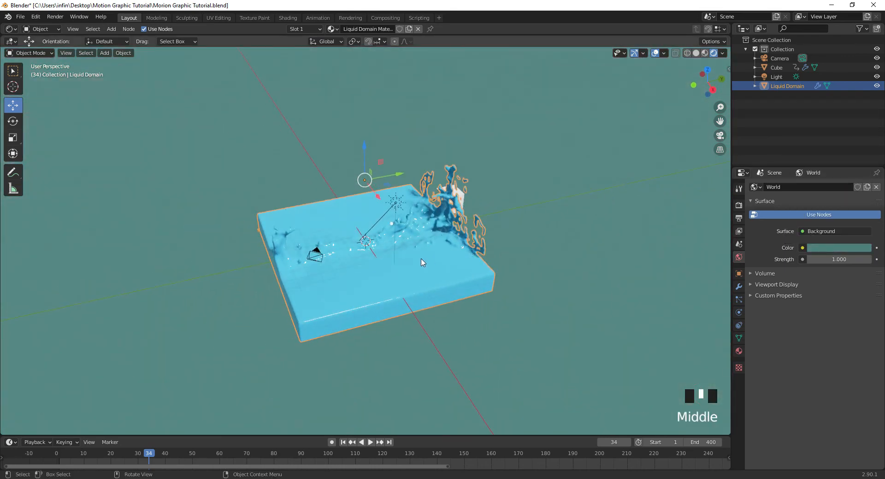
# Select the sun light and aim it across the liquid toward the near edge of the block, adjusting its direction slightly steeper.
pyautogui.click(390, 212)
pyautogui.moveTo(378, 221)
pyautogui.mouseDown()
pyautogui.moveTo(397, 249)
pyautogui.moveTo(439, 247)
pyautogui.moveTo(447, 215)
pyautogui.moveTo(462, 253)
pyautogui.moveTo(462, 293)
pyautogui.moveTo(475, 304)
pyautogui.mouseUp()
pyautogui.scroll(2, 473, 279)
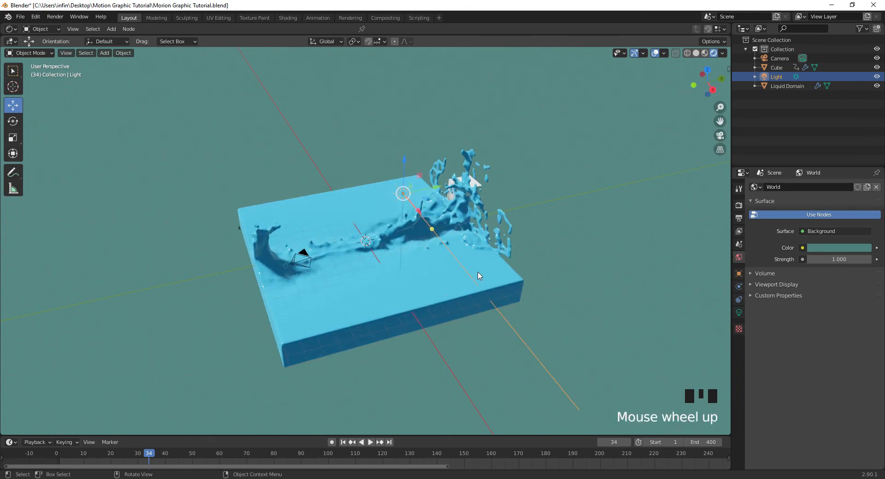
pyautogui.moveTo(478, 274); pyautogui.dragTo(476, 269, button='middle')
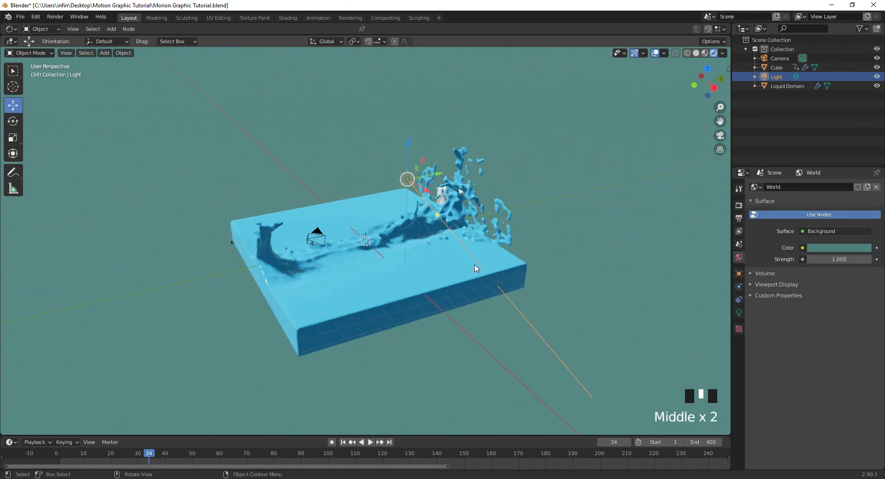
pyautogui.scroll(-1, 380, 289)
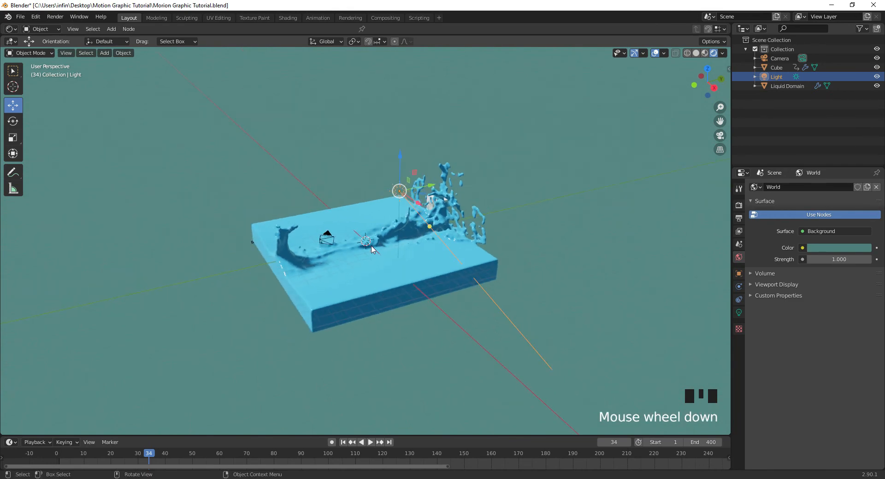
pyautogui.moveTo(430, 226)
pyautogui.mouseDown()
pyautogui.moveTo(333, 231)
pyautogui.moveTo(307, 193)
pyautogui.moveTo(449, 218)
pyautogui.moveTo(438, 245)
pyautogui.mouseUp()
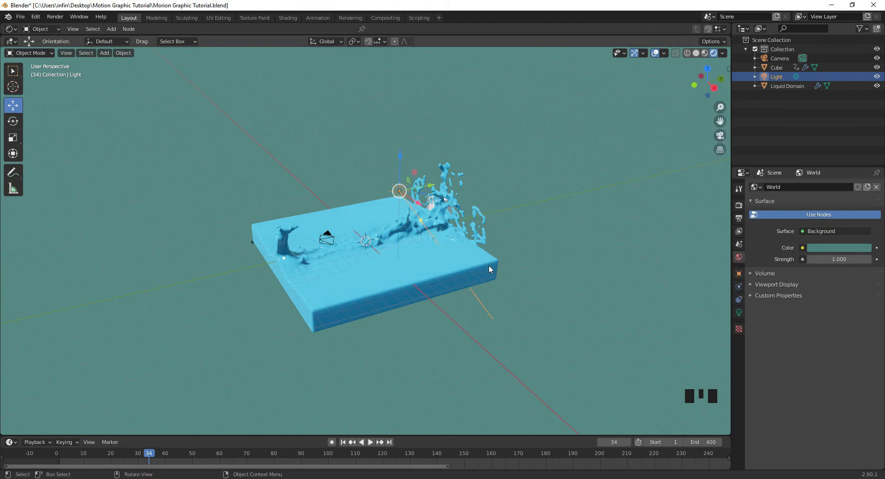
pyautogui.scroll(1, 513, 280)
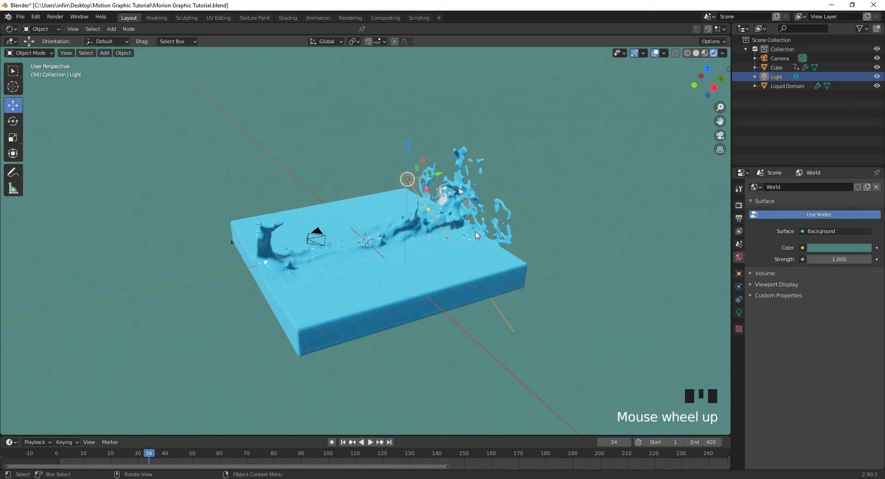
# Re-aim the sun light steeply downward onto the liquid near the middle of the block.
pyautogui.moveTo(427, 208)
pyautogui.mouseDown()
pyautogui.moveTo(372, 189)
pyautogui.moveTo(347, 197)
pyautogui.moveTo(305, 229)
pyautogui.moveTo(362, 276)
pyautogui.moveTo(374, 236)
pyautogui.moveTo(372, 195)
pyautogui.moveTo(356, 198)
pyautogui.moveTo(330, 225)
pyautogui.moveTo(326, 281)
pyautogui.moveTo(360, 235)
pyautogui.moveTo(378, 220)
pyautogui.moveTo(392, 223)
pyautogui.mouseUp()
pyautogui.scroll(-2, 493, 284)
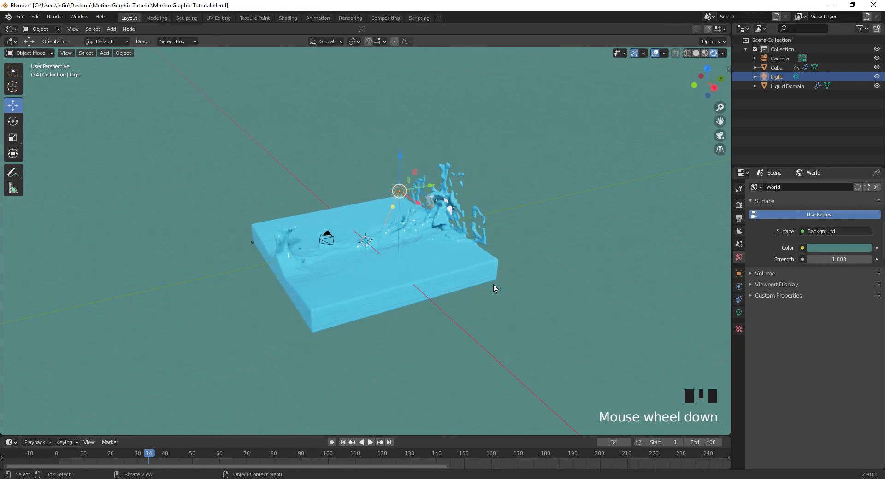
pyautogui.moveTo(493, 284)
pyautogui.mouseDown(button='middle')
pyautogui.moveTo(503, 275)
pyautogui.moveTo(491, 285)
pyautogui.mouseUp(button='middle')
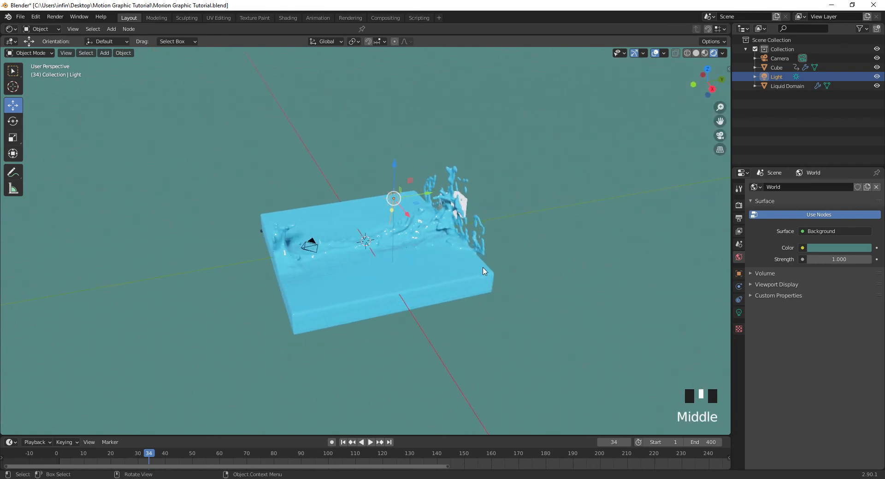
pyautogui.scroll(2, 483, 271)
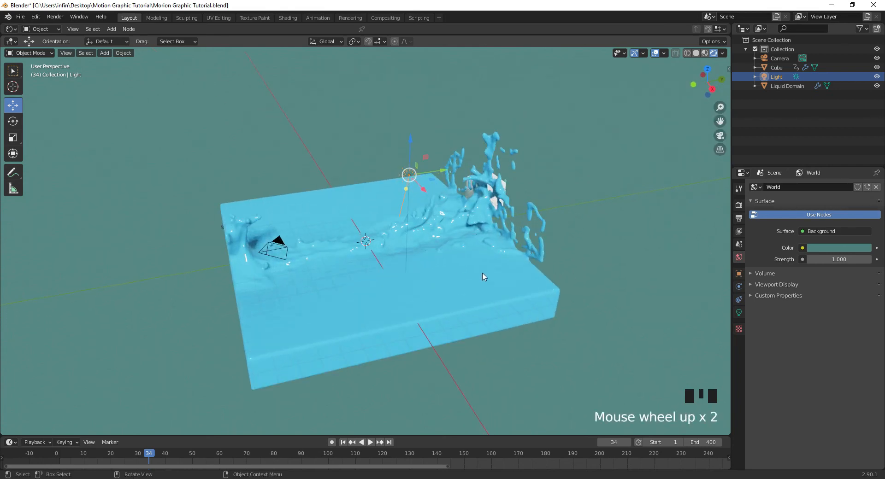
pyautogui.scroll(-1, 483, 276)
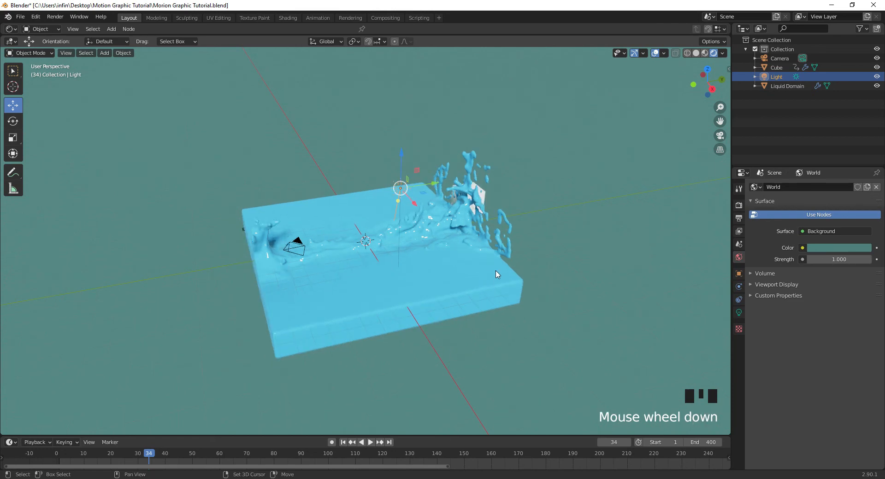
pyautogui.keyDown('shift'); pyautogui.moveTo(498, 275); pyautogui.dragTo(522, 281, button='middle'); pyautogui.keyUp('shift')
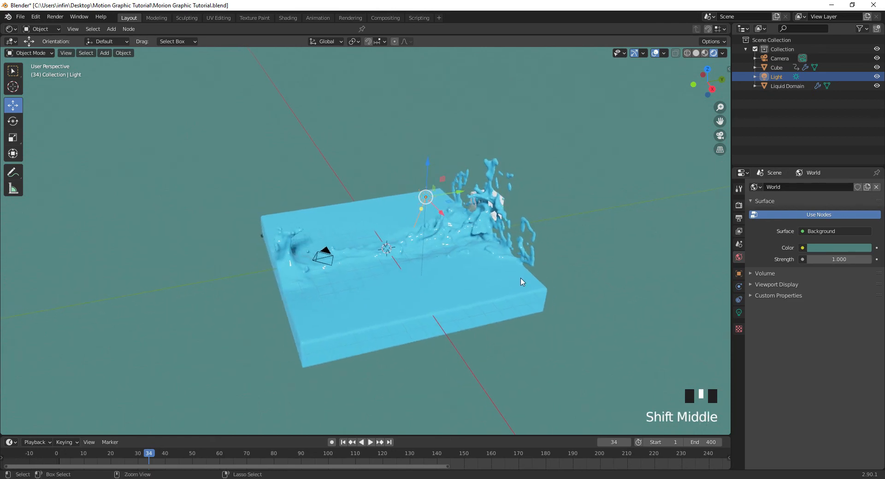
# Align the camera to a wider view that frames the whole liquid block, and play the animation through it.
pyautogui.press('ctrl+alt+KP_0')
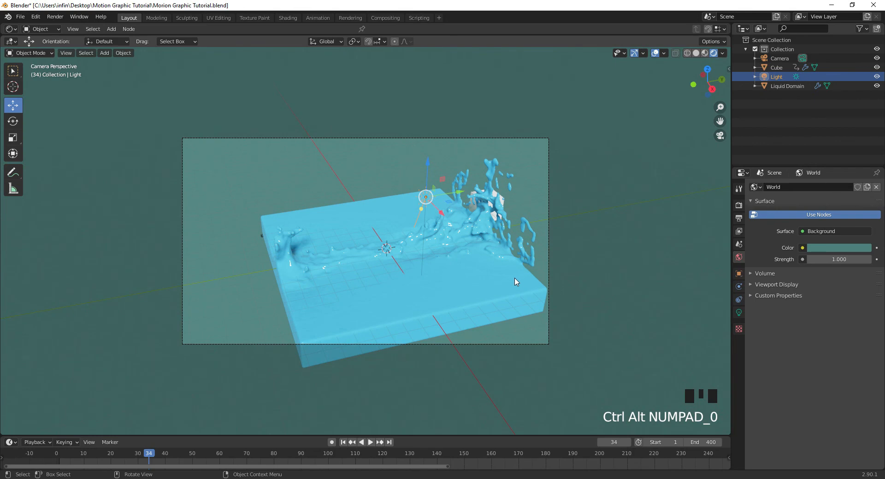
pyautogui.moveTo(515, 281); pyautogui.dragTo(535, 287, button='middle')
pyautogui.scroll(-2, 535, 271)
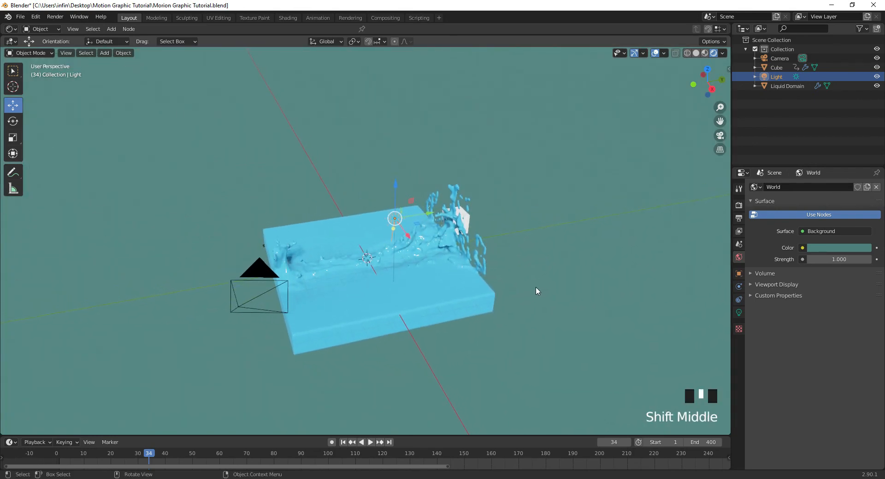
pyautogui.press('ctrl+alt+KP_0')
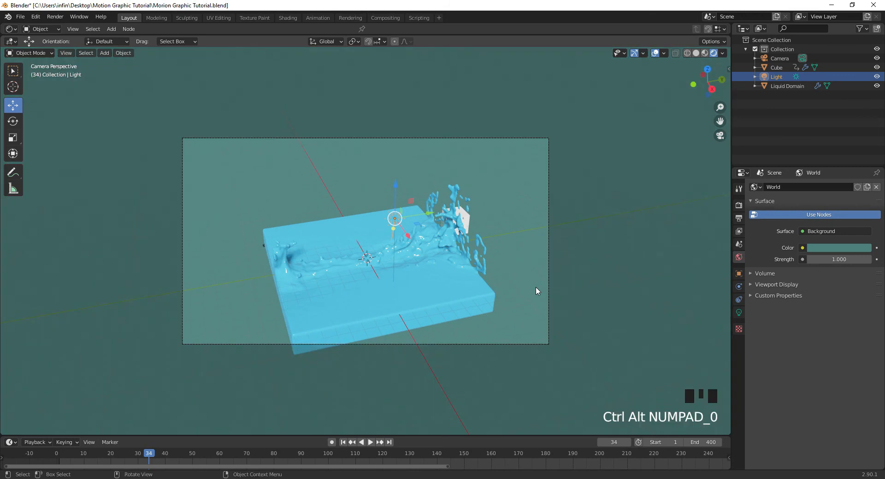
pyautogui.moveTo(393, 299); pyautogui.dragTo(393, 299, button='middle')
pyautogui.scroll(-3, 393, 299)
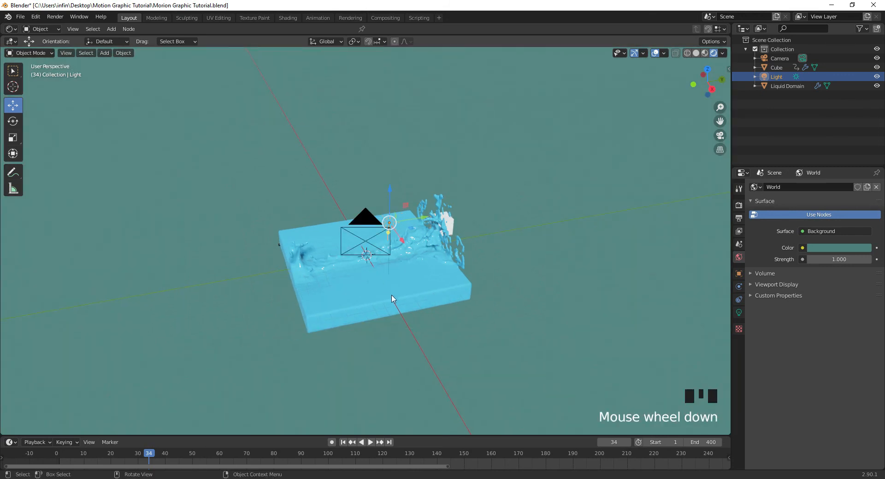
pyautogui.press('ctrl+alt+KP_0')
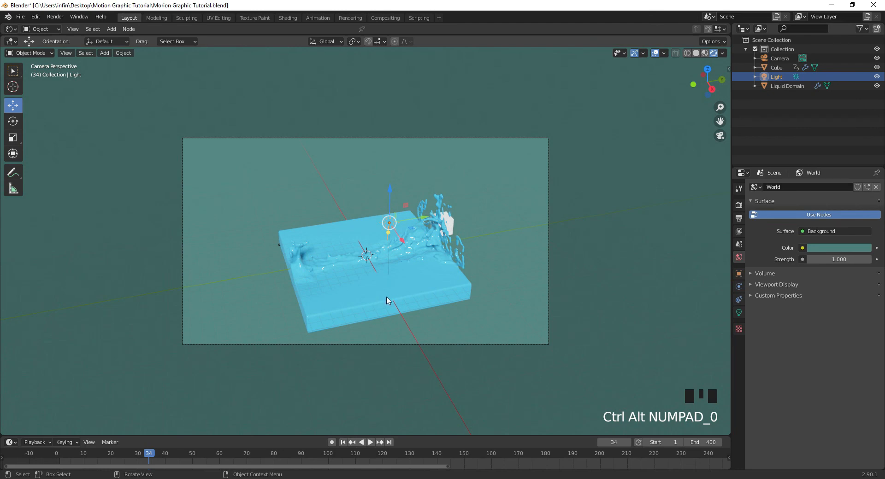
pyautogui.scroll(3, 399, 286)
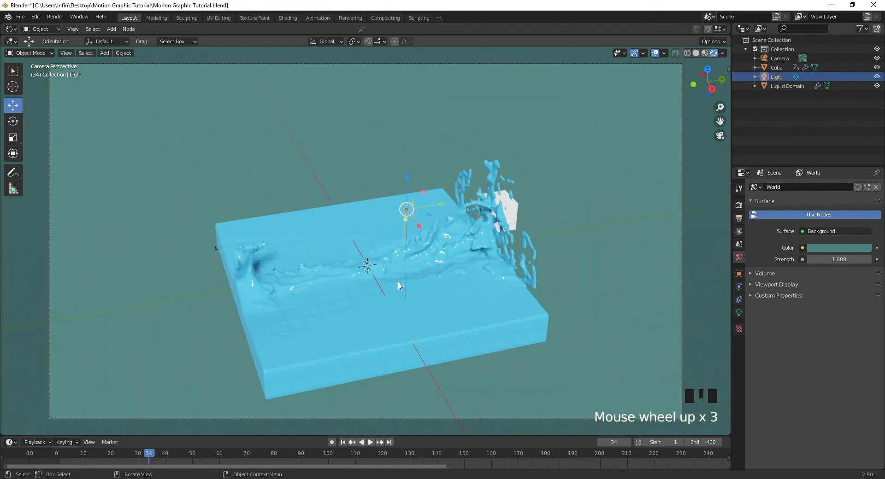
pyautogui.press('space')
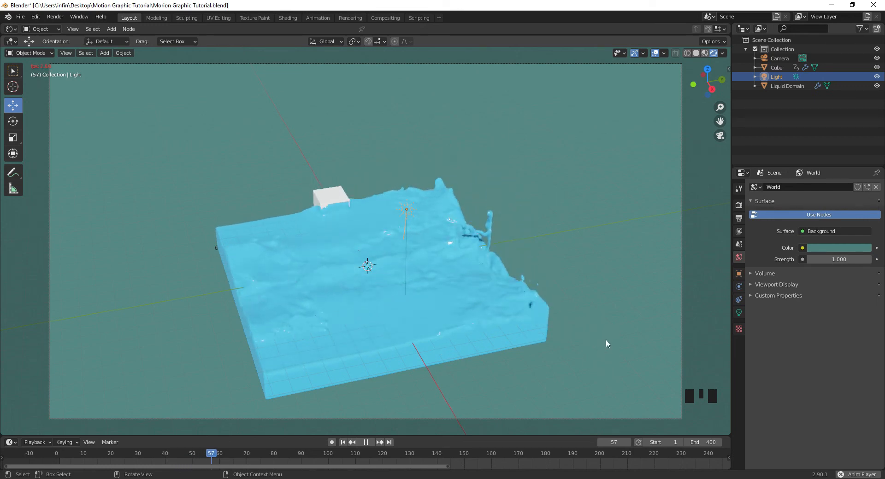
pyautogui.press('space')
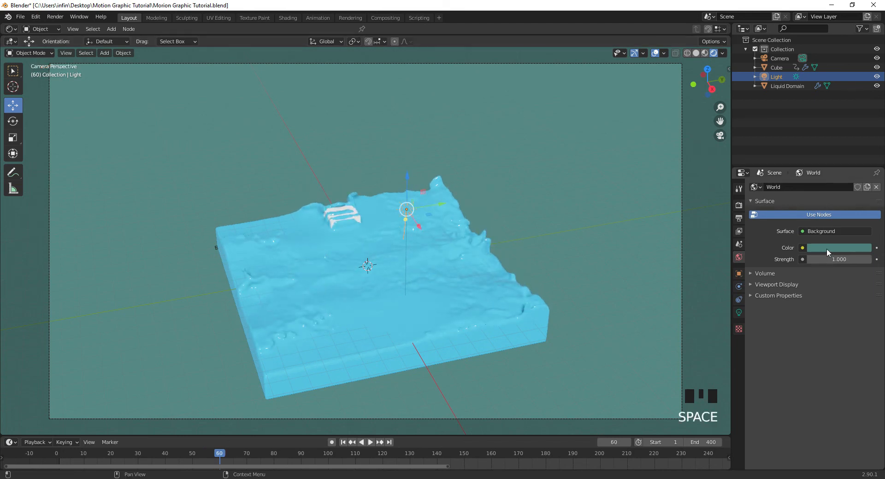
# Change the world background to a fully saturated teal and play the animation to check the look.
pyautogui.click(826, 248)
pyautogui.moveTo(823, 137); pyautogui.dragTo(824, 146)
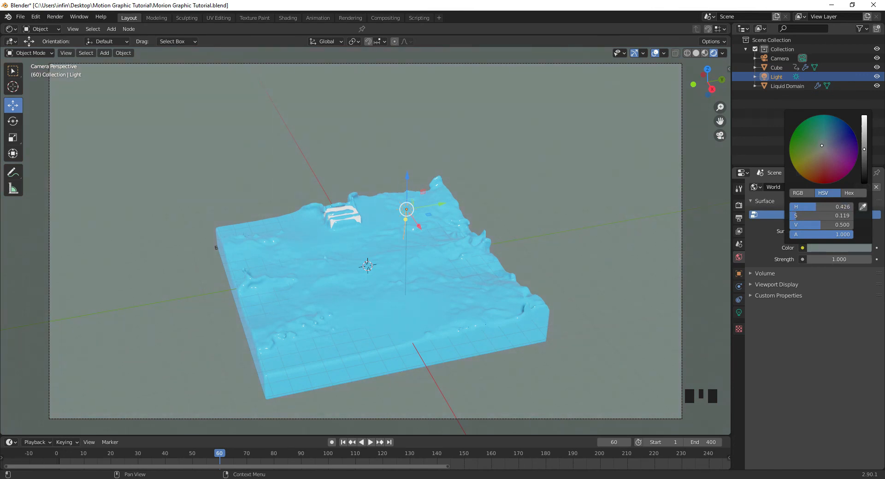
pyautogui.moveTo(824, 137); pyautogui.dragTo(822, 121)
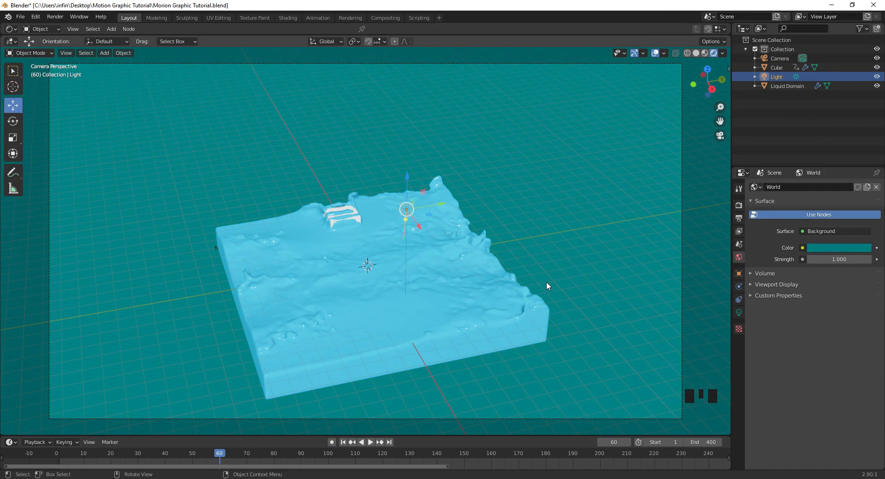
pyautogui.press('space')
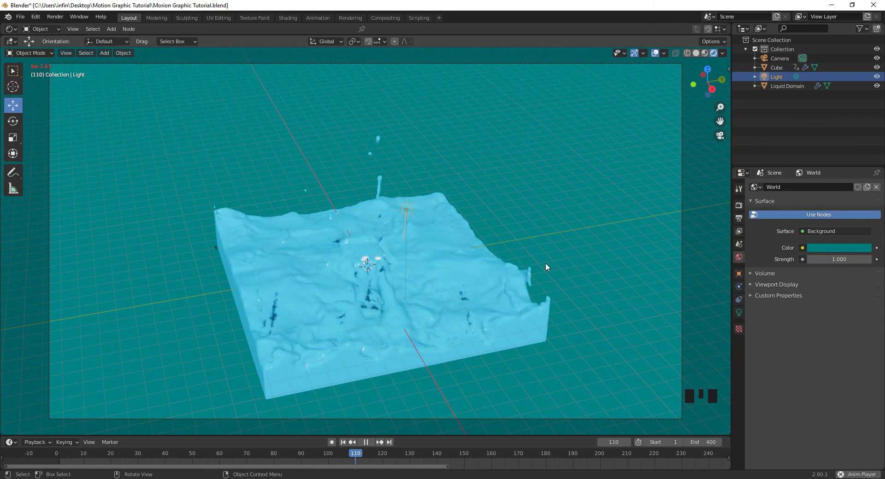
pyautogui.press('space')
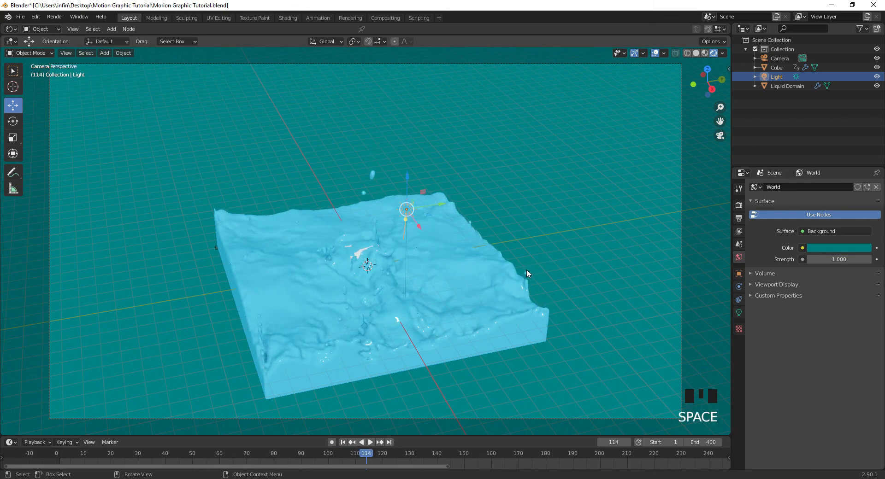
# Save the project file and set the render output file format to FFmpeg video.
pyautogui.click(20, 17)
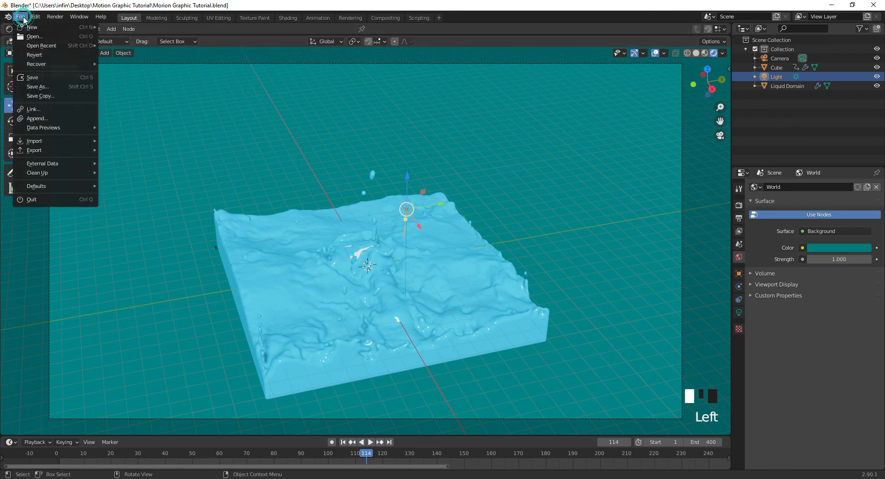
pyautogui.click(32, 76)
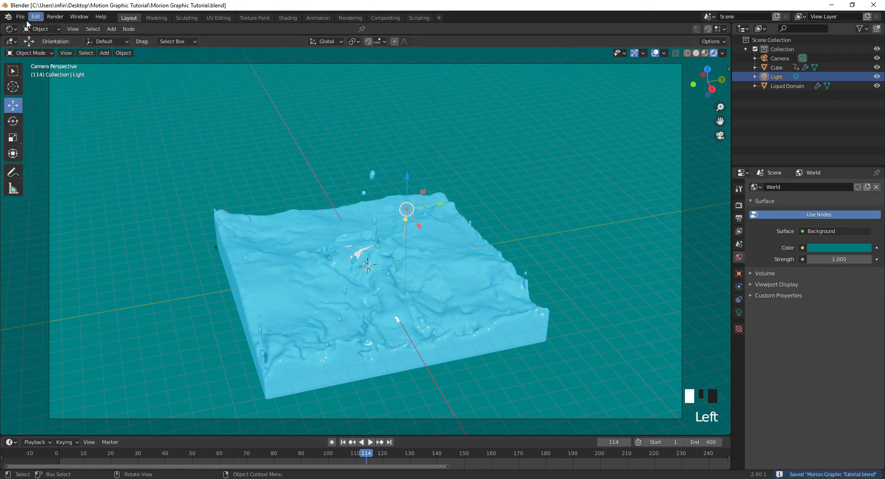
pyautogui.click(56, 17)
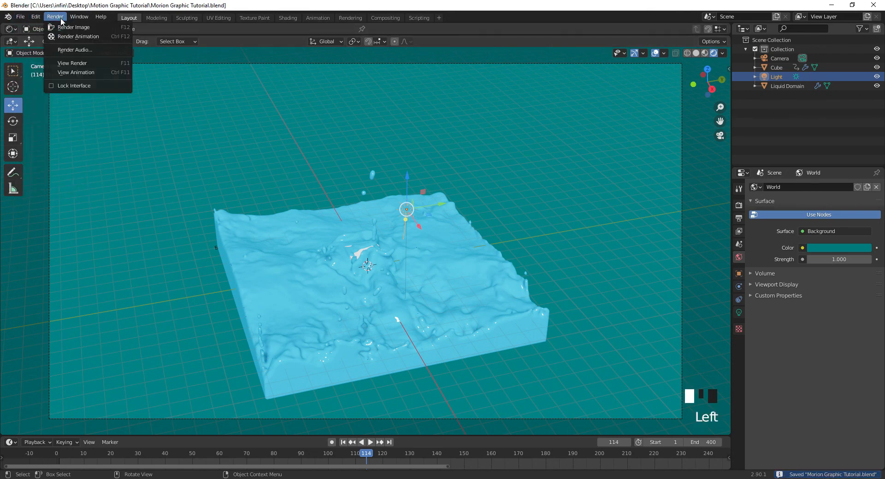
pyautogui.click(738, 218)
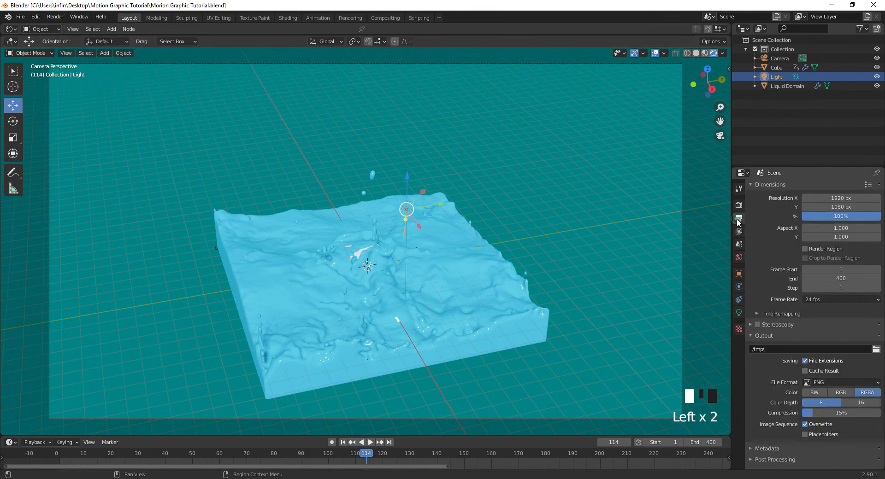
pyautogui.click(848, 382)
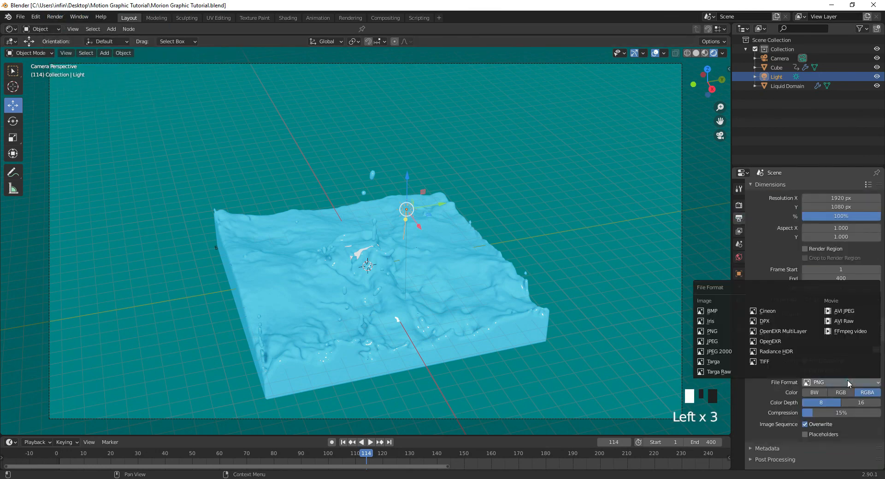
pyautogui.click(844, 332)
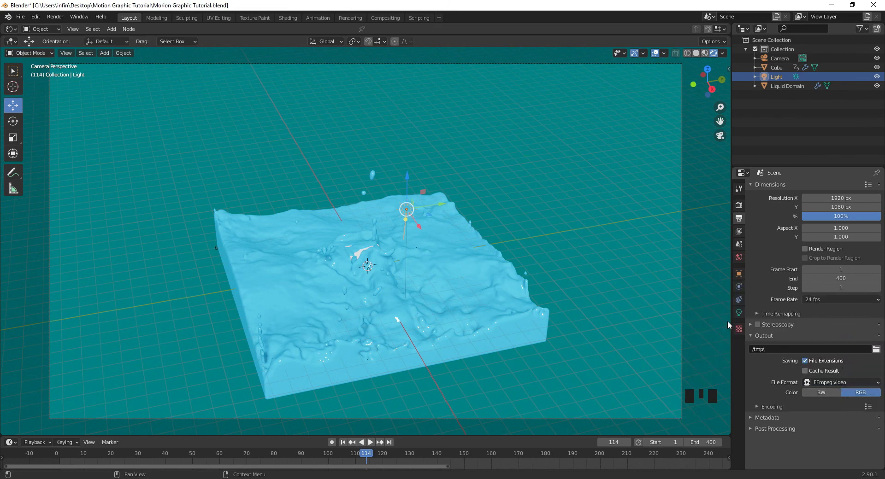
# Set the render output path to the Motion Graphic Tutorial folder on the Desktop.
pyautogui.click(55, 17)
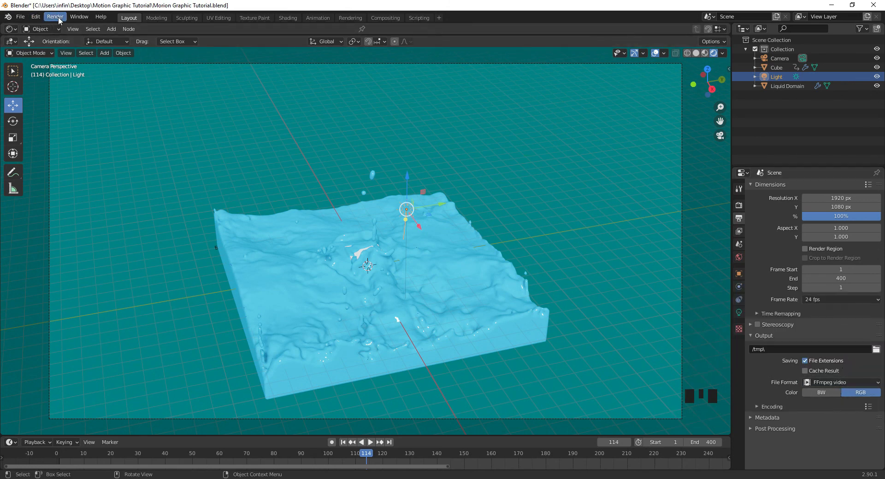
pyautogui.click(876, 350)
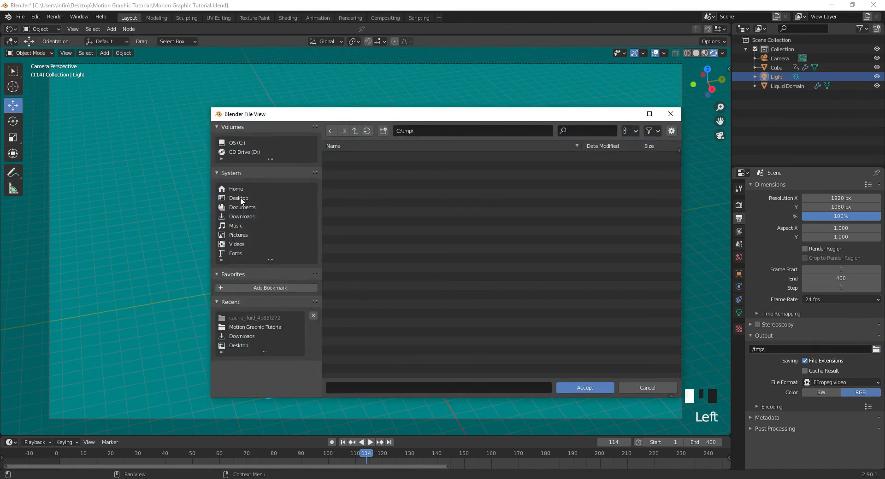
pyautogui.click(238, 199)
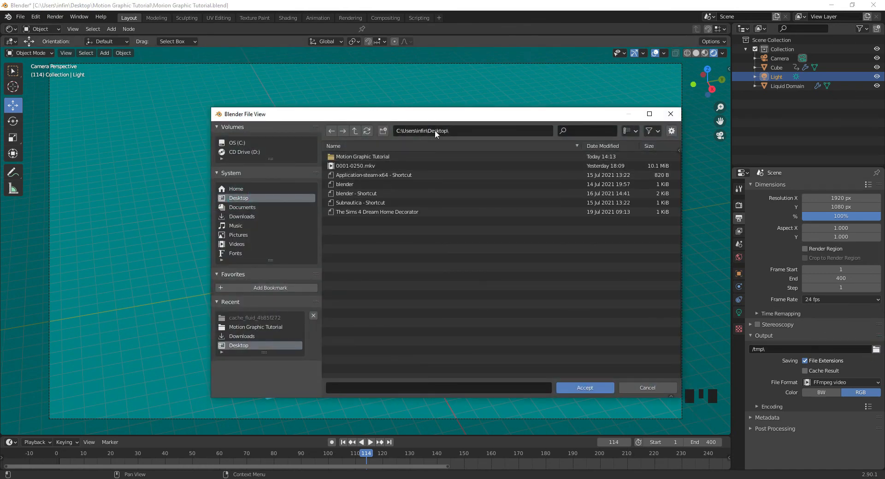
pyautogui.doubleClick(364, 156)
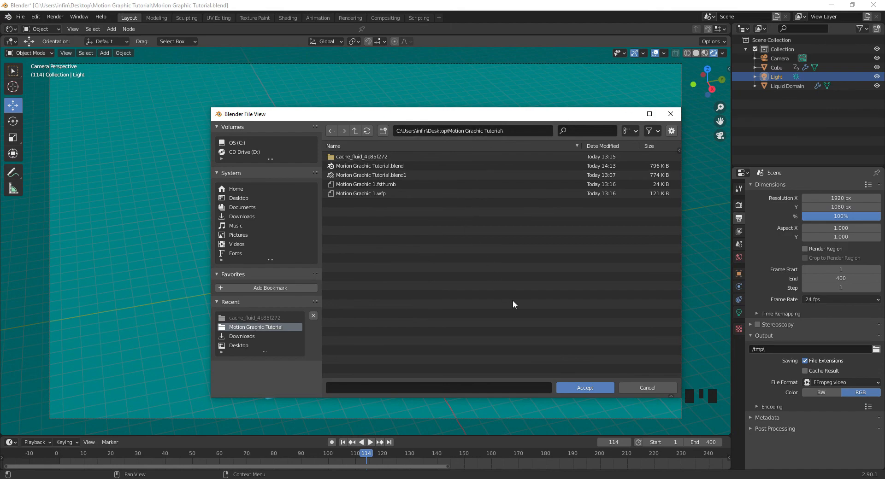
pyautogui.click(583, 389)
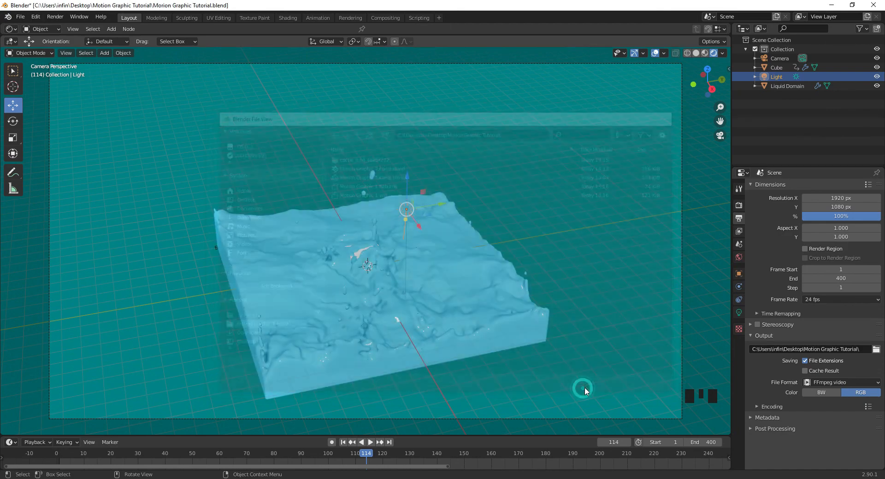
# Render the full animation to video and play back the rendered result.
pyautogui.click(55, 17)
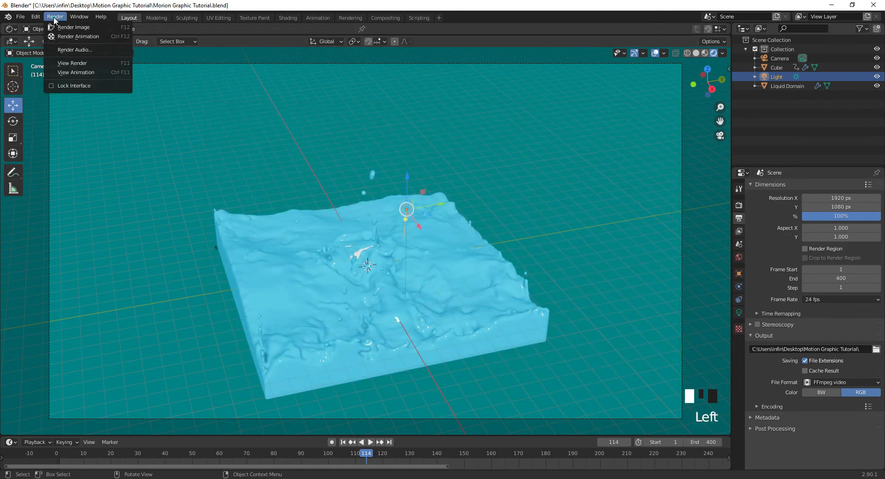
pyautogui.click(64, 37)
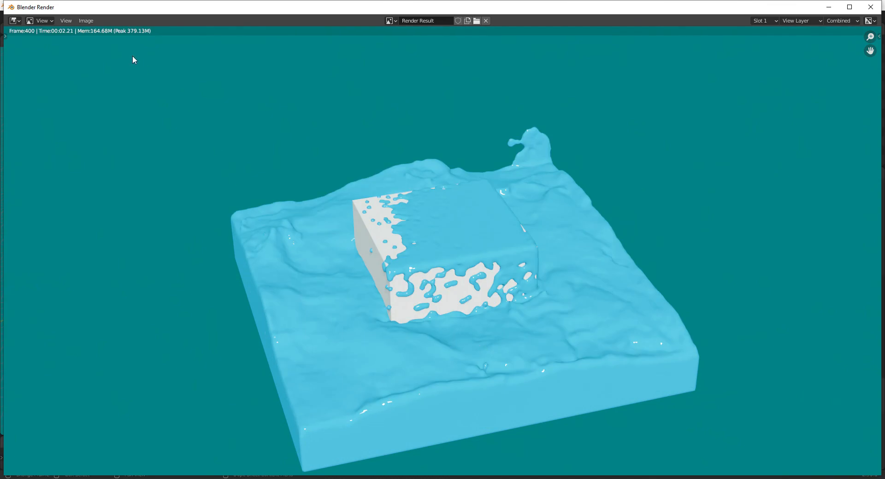
pyautogui.click(70, 23)
pyautogui.click(67, 21)
pyautogui.click(828, 7)
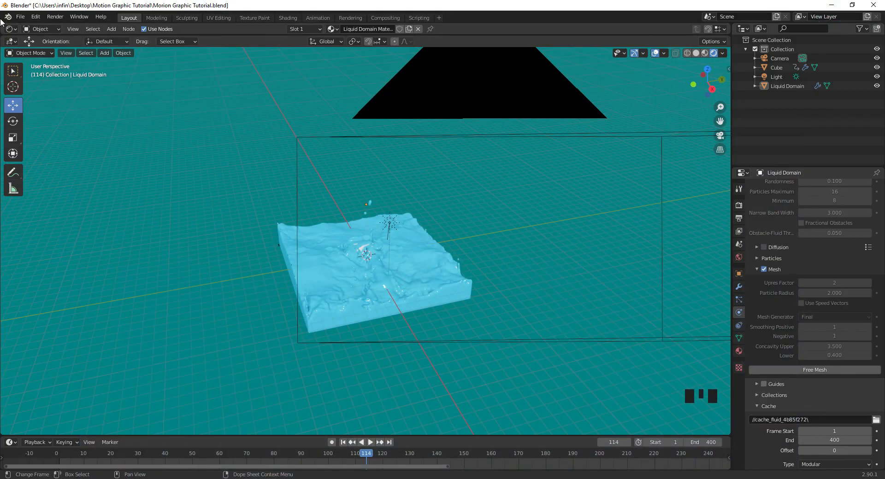
pyautogui.click(55, 18)
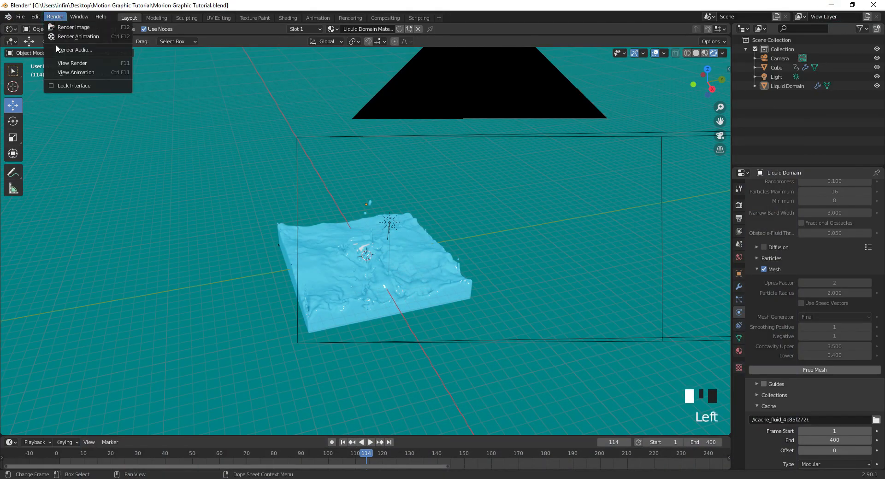
pyautogui.click(60, 73)
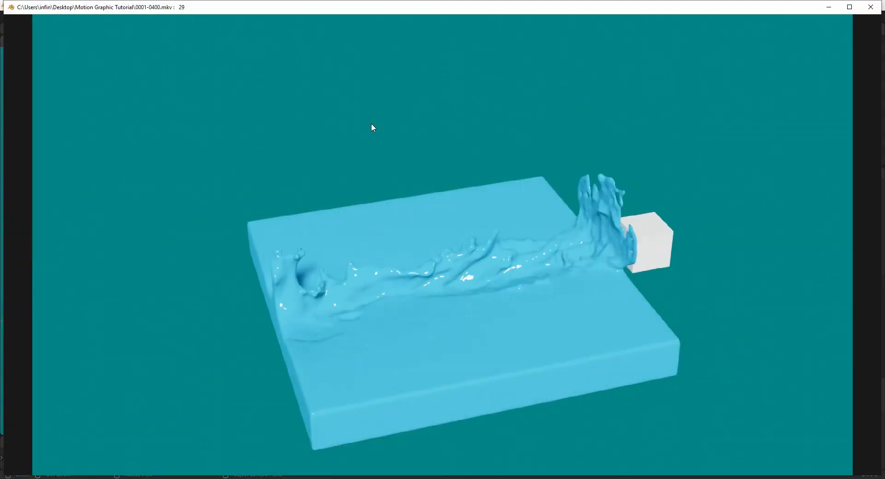